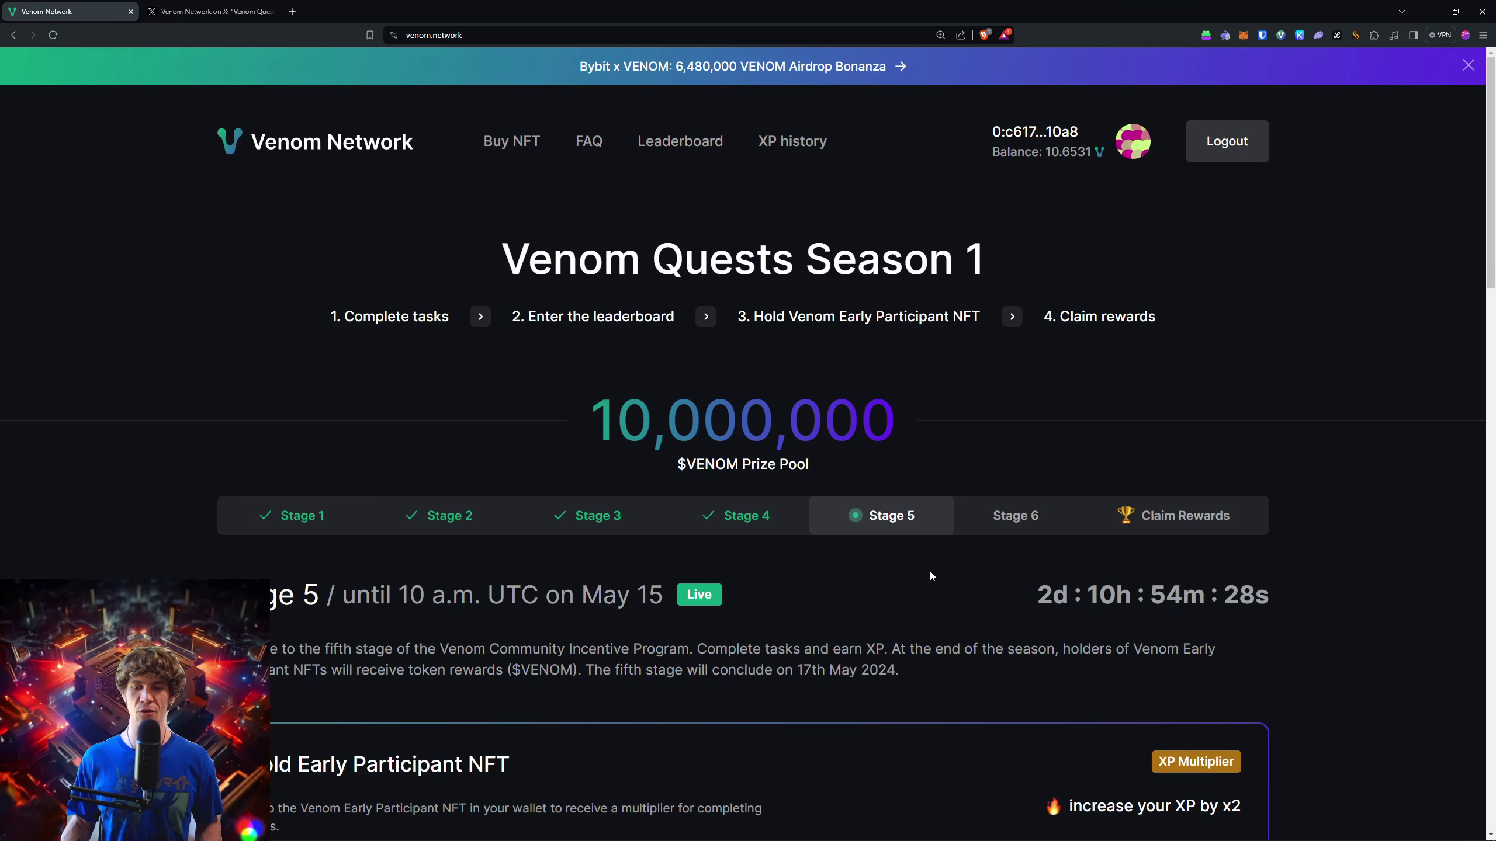
{"action": "scroll", "coordinate": [1408, 465], "scroll_direction": "down", "scroll_amount": 3}
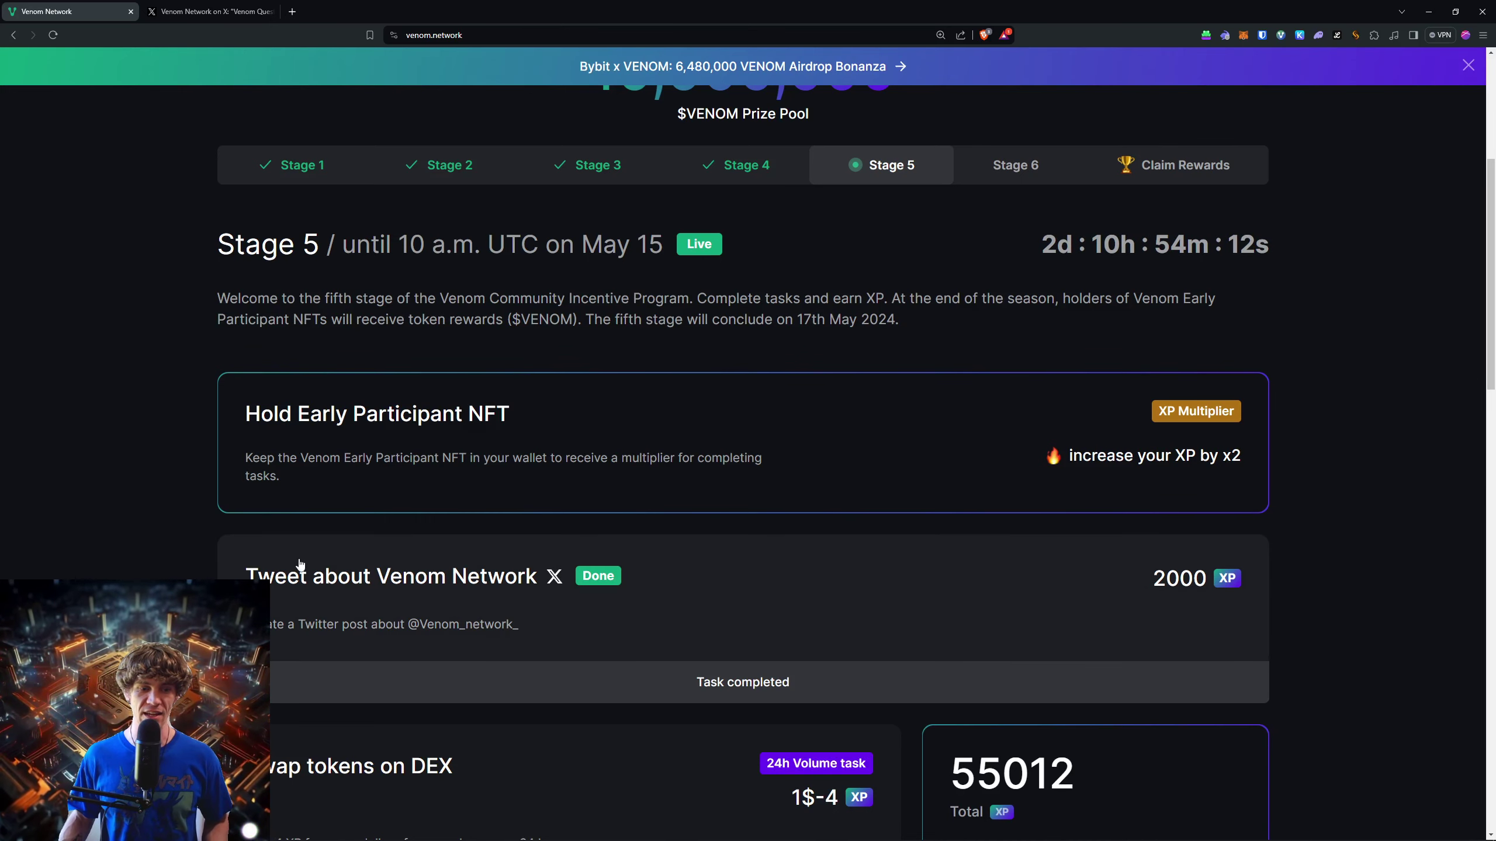
{"action": "scroll", "coordinate": [296, 564], "scroll_direction": "down", "scroll_amount": 2}
{"action": "scroll", "coordinate": [377, 393], "scroll_direction": "down", "scroll_amount": 3}
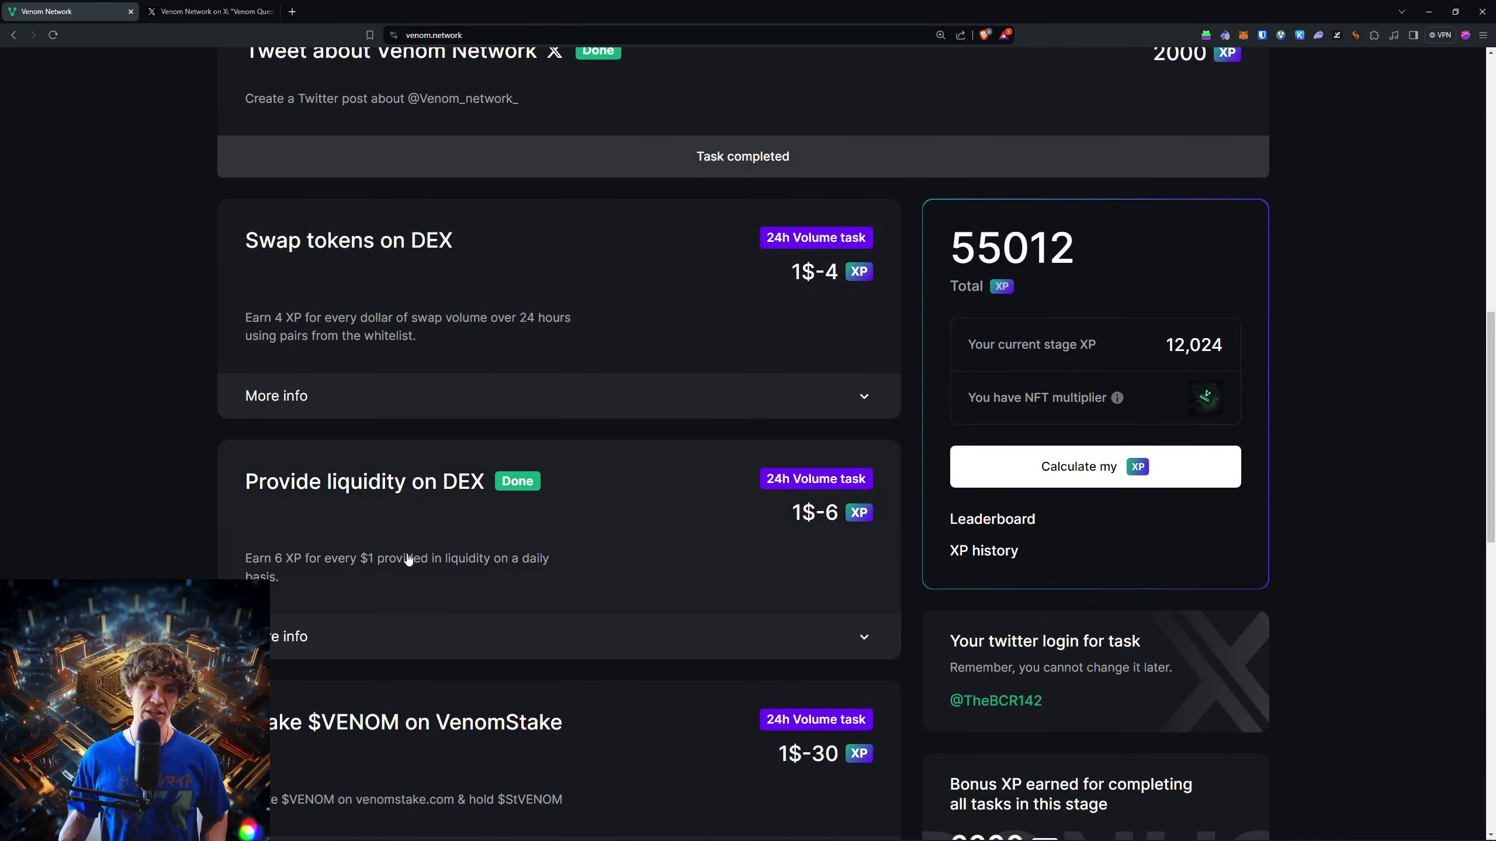
{"action": "scroll", "coordinate": [413, 562], "scroll_direction": "down", "scroll_amount": 3}
{"action": "scroll", "coordinate": [468, 404], "scroll_direction": "down", "scroll_amount": 3}
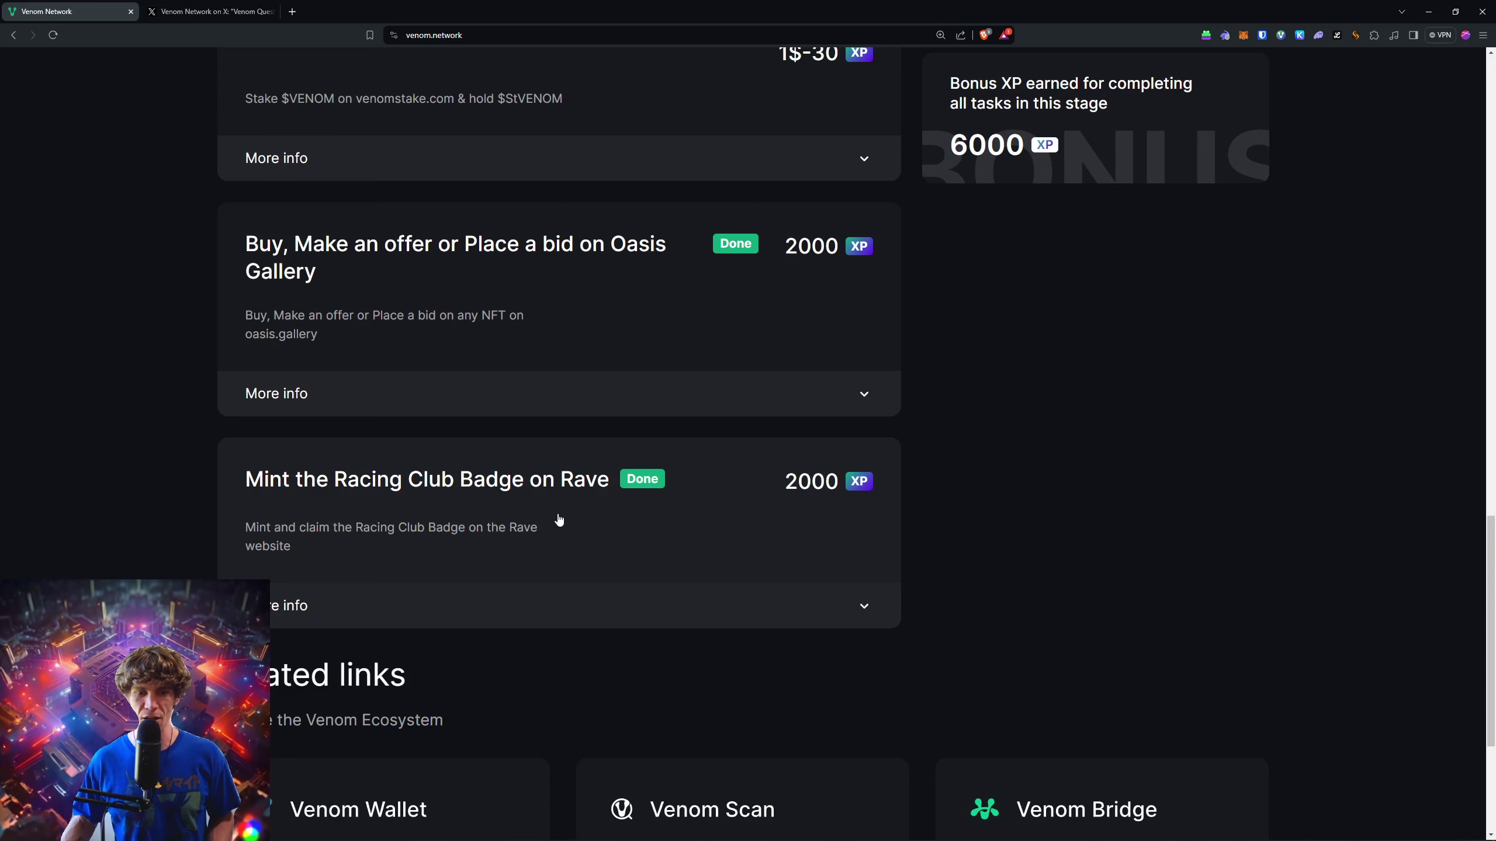
{"action": "scroll", "coordinate": [1073, 541], "scroll_direction": "up", "scroll_amount": 3}
{"action": "scroll", "coordinate": [1061, 538], "scroll_direction": "up", "scroll_amount": 1}
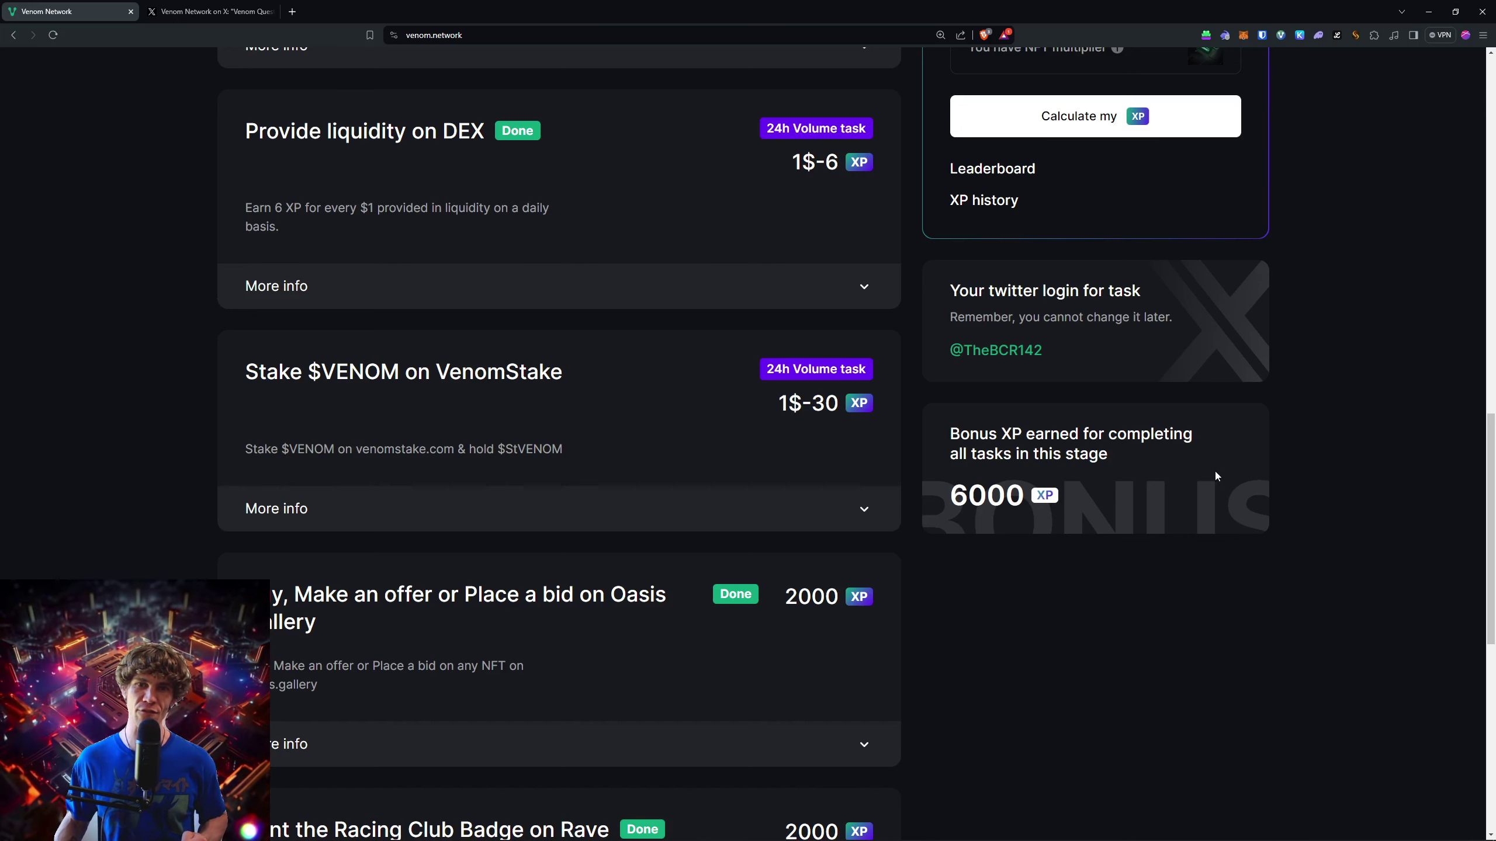
{"action": "scroll", "coordinate": [1391, 443], "scroll_direction": "up", "scroll_amount": 4}
{"action": "scroll", "coordinate": [1379, 439], "scroll_direction": "up", "scroll_amount": 3}
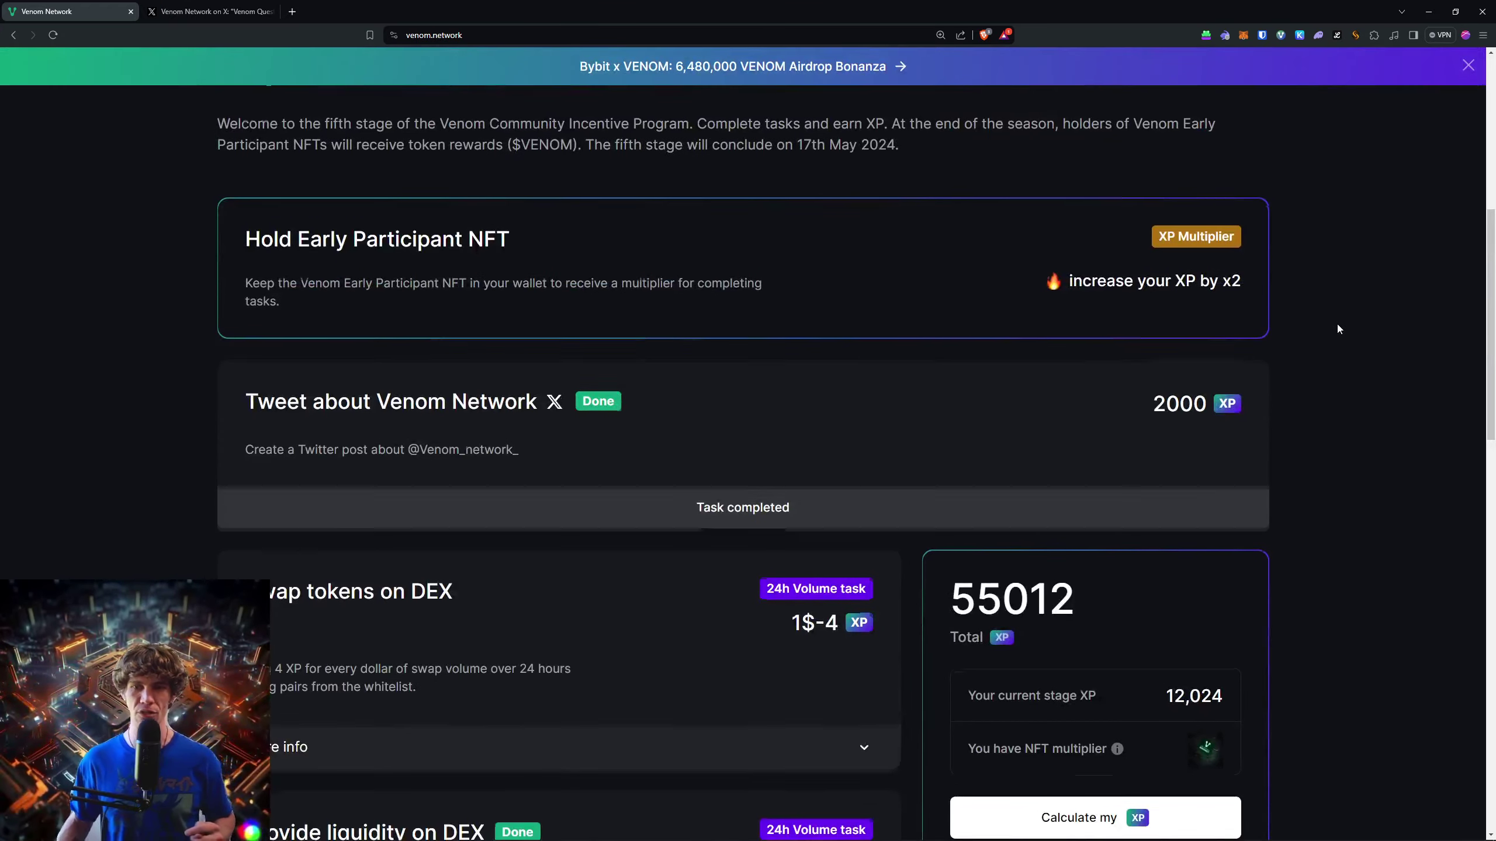
{"action": "scroll", "coordinate": [1337, 324], "scroll_direction": "up", "scroll_amount": 5}
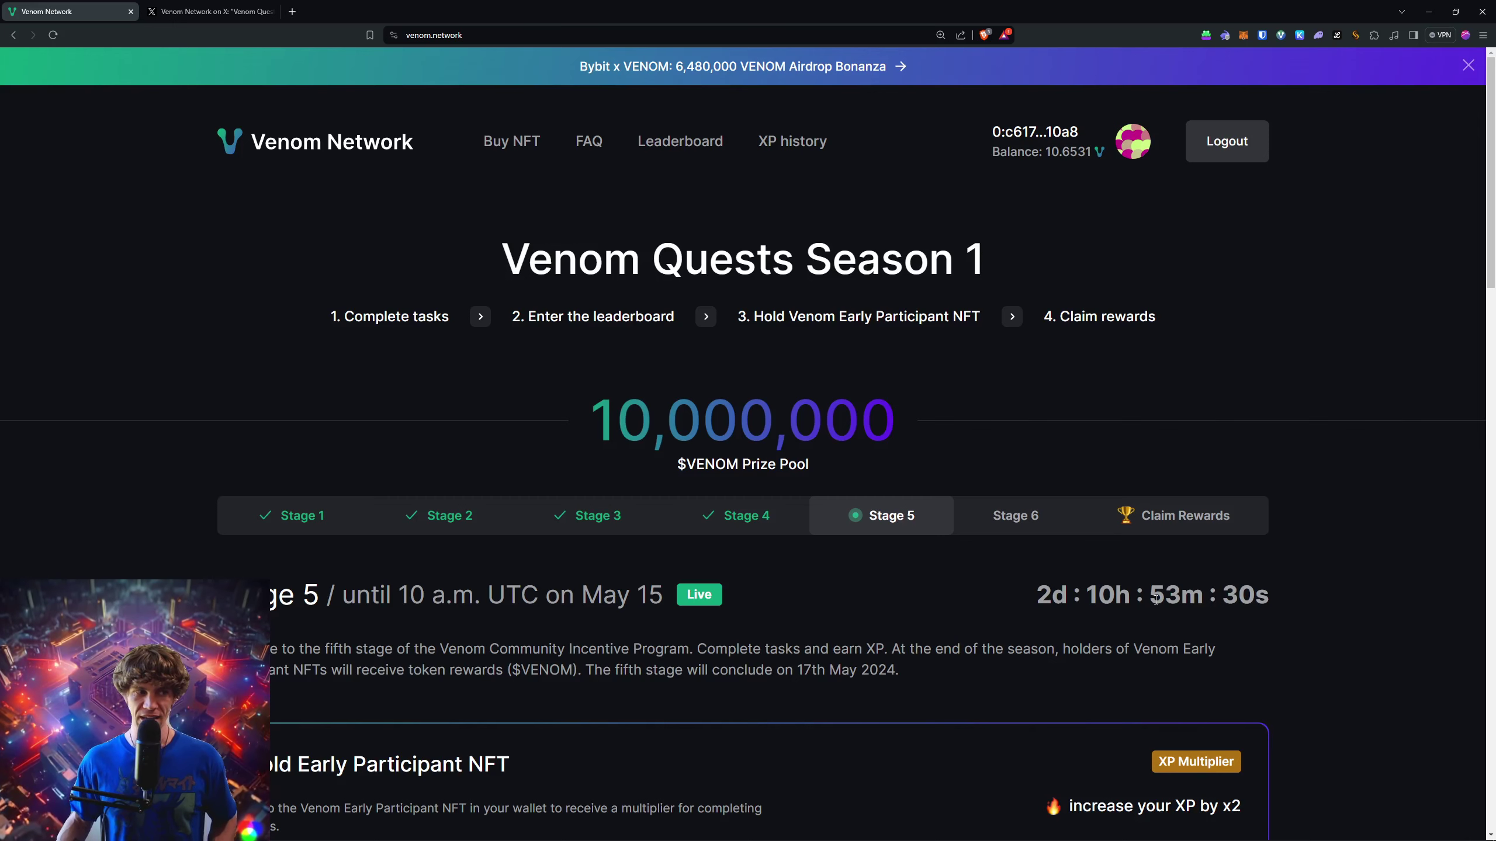
{"action": "scroll", "coordinate": [789, 717], "scroll_direction": "down", "scroll_amount": 3}
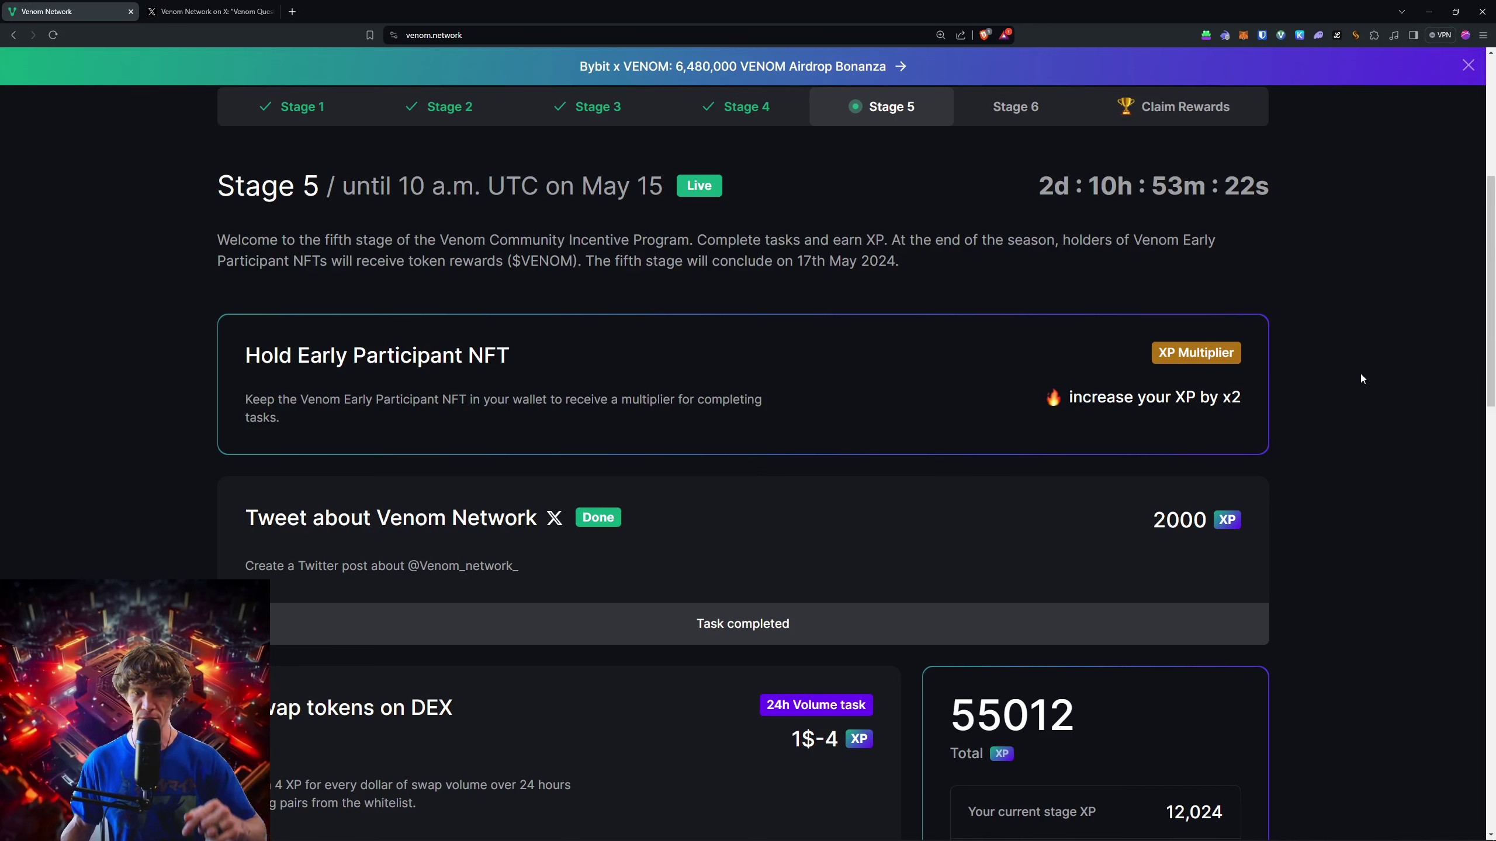
{"action": "scroll", "coordinate": [1452, 369], "scroll_direction": "down", "scroll_amount": 2}
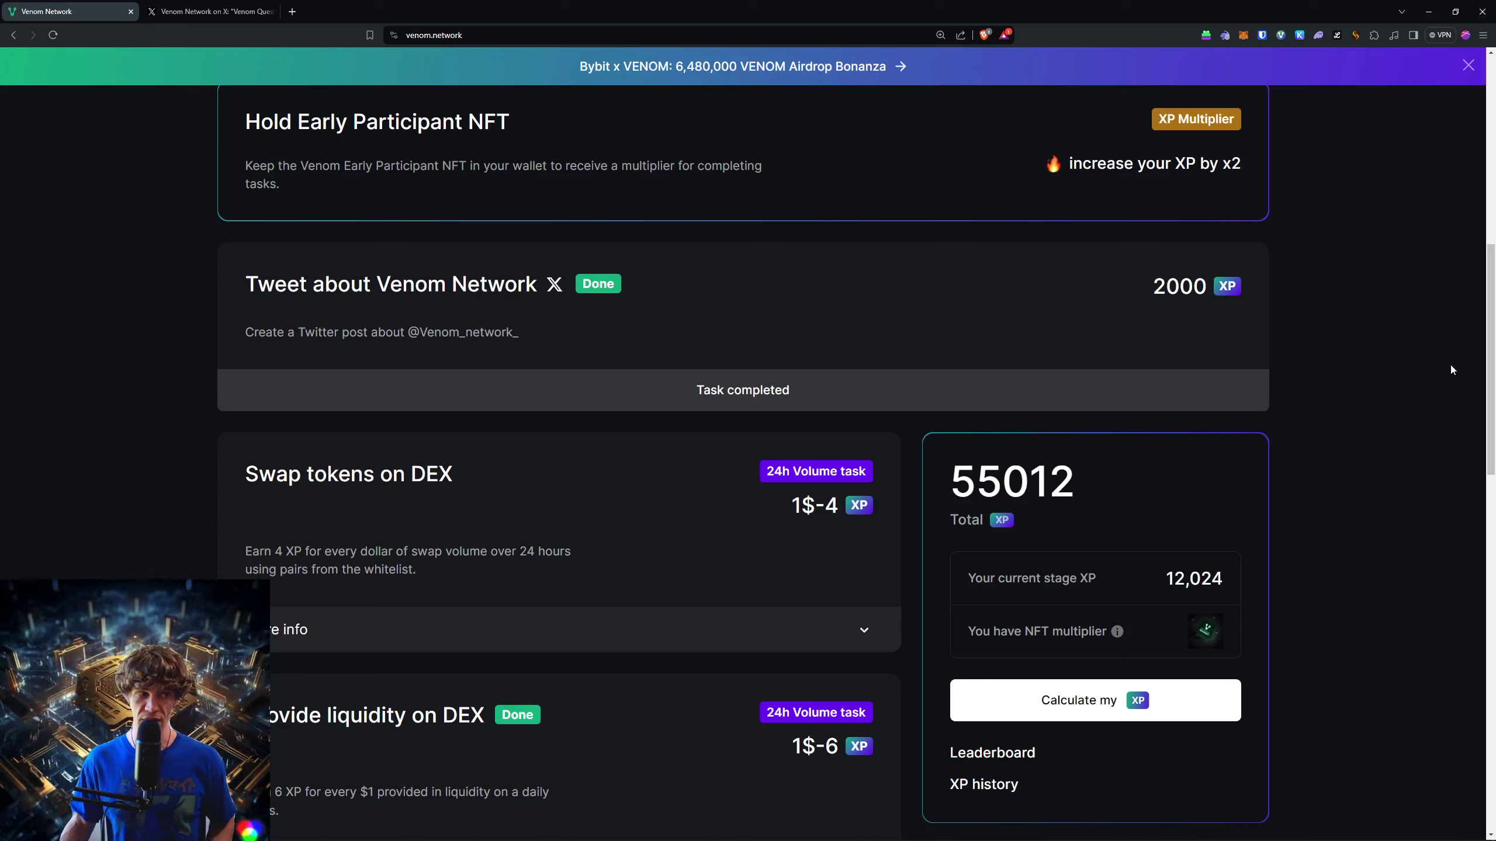
{"action": "scroll", "coordinate": [1431, 365], "scroll_direction": "down", "scroll_amount": 3}
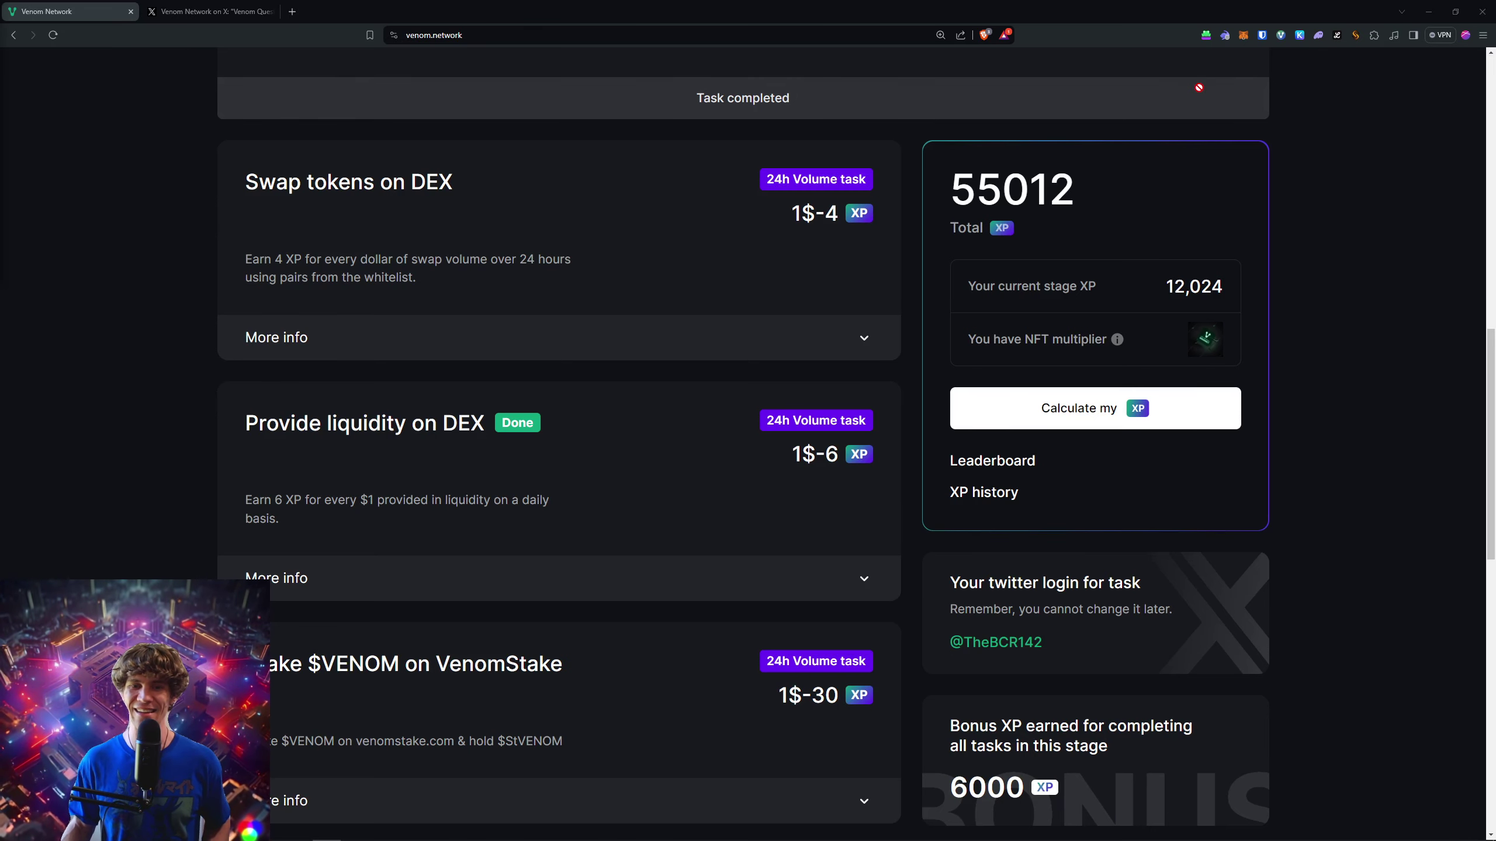
{"action": "scroll", "coordinate": [444, 178], "scroll_direction": "up", "scroll_amount": 3}
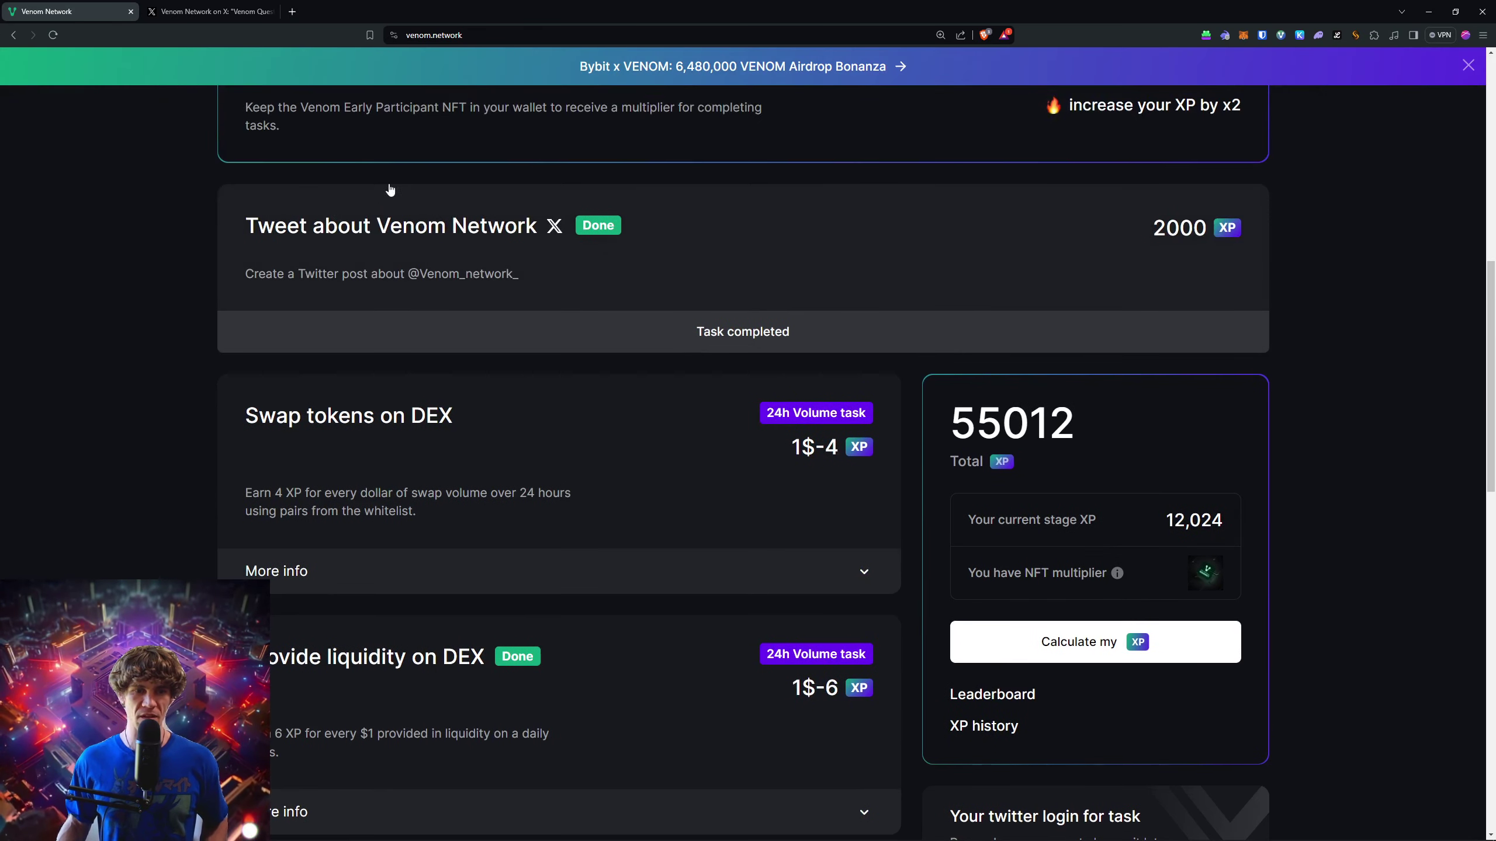
{"action": "scroll", "coordinate": [445, 178], "scroll_direction": "up", "scroll_amount": 1}
{"action": "scroll", "coordinate": [405, 406], "scroll_direction": "up", "scroll_amount": 1}
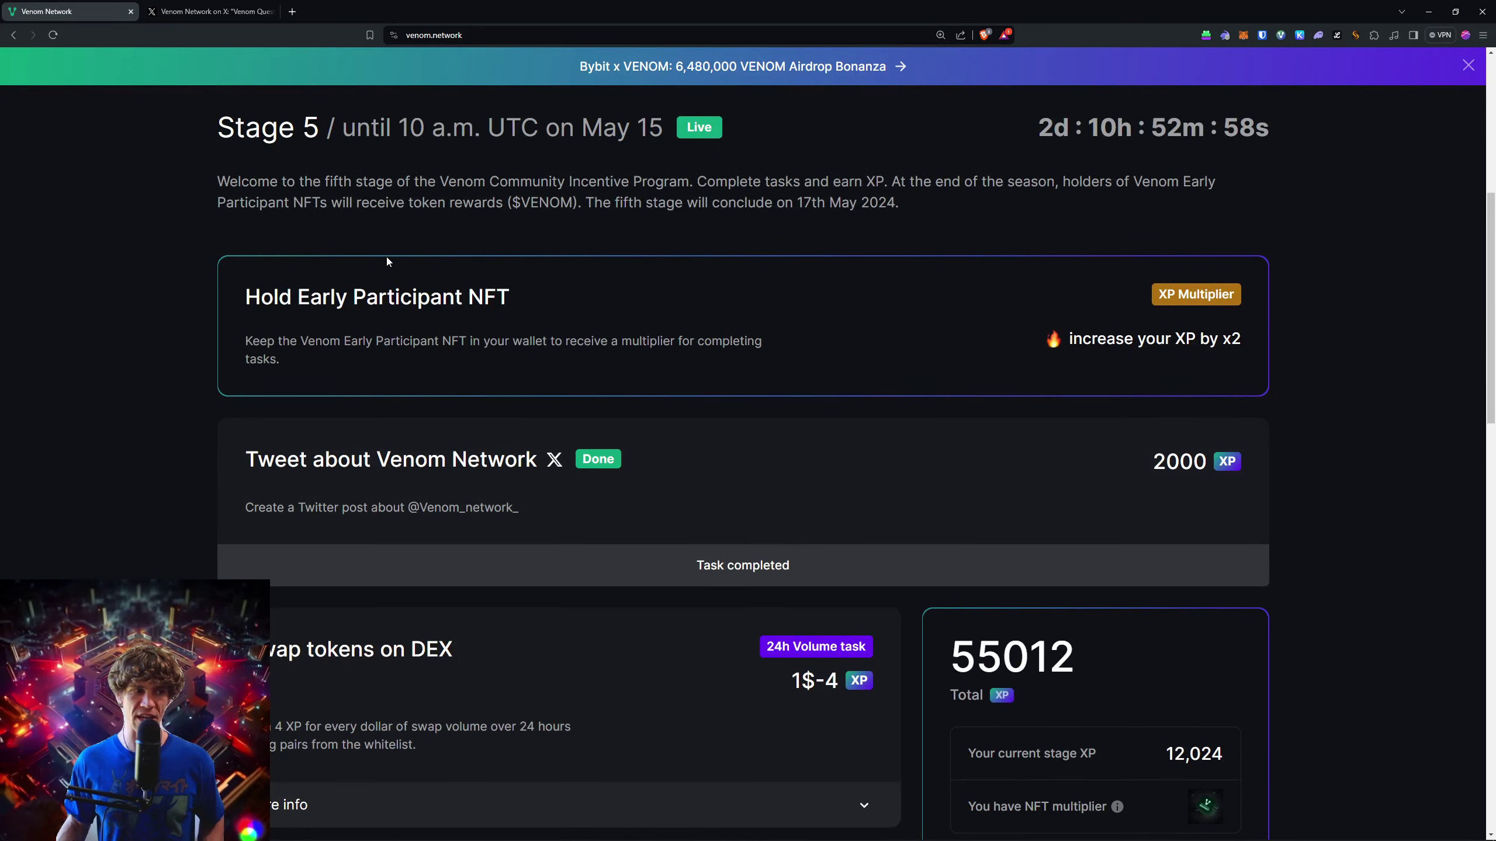
{"action": "scroll", "coordinate": [339, 440], "scroll_direction": "down", "scroll_amount": 1}
{"action": "scroll", "coordinate": [339, 441], "scroll_direction": "down", "scroll_amount": 2}
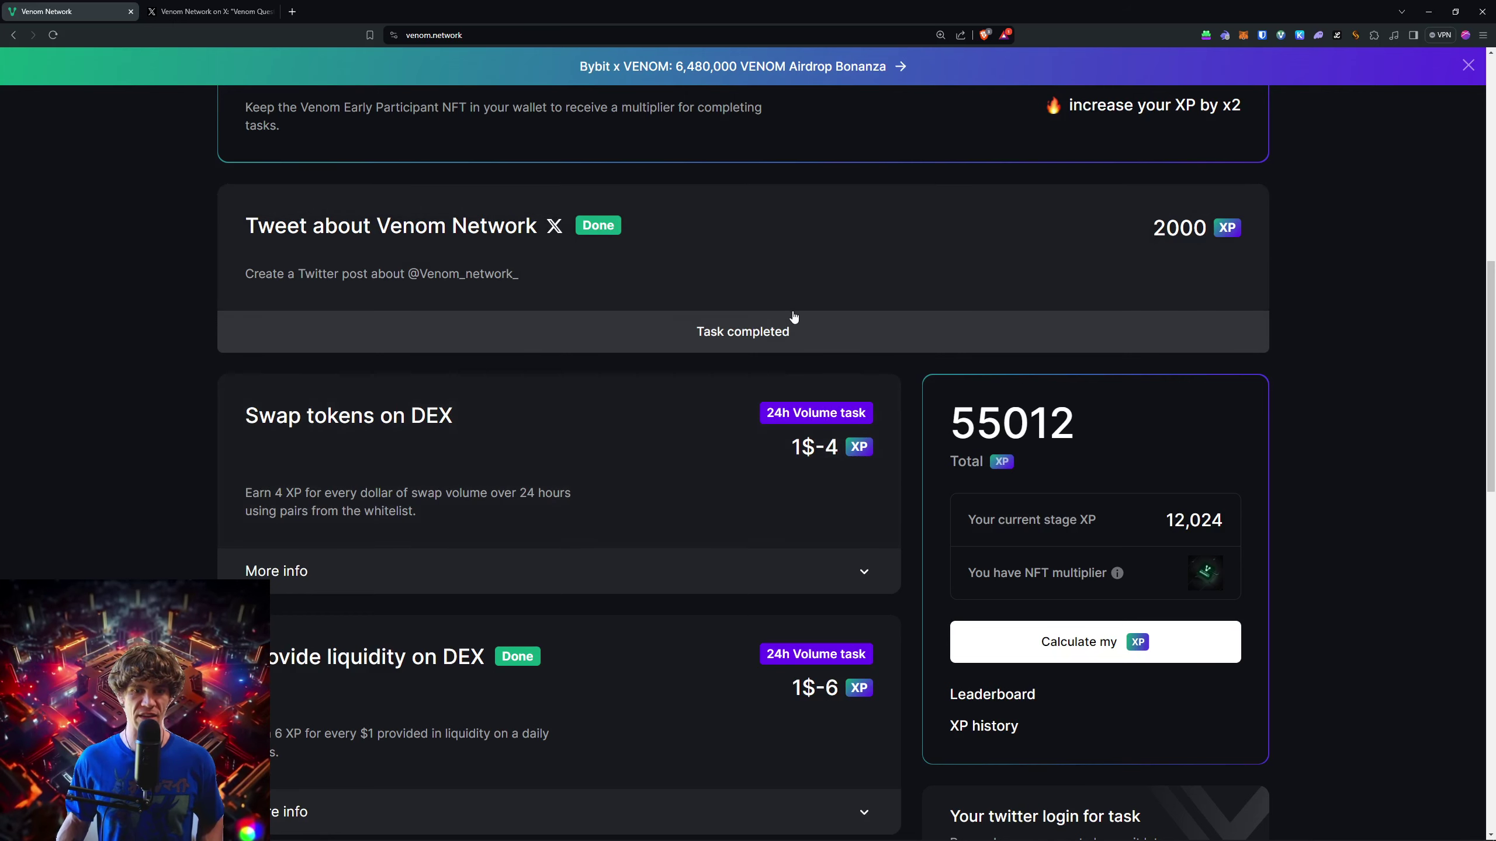
{"action": "scroll", "coordinate": [374, 423], "scroll_direction": "down", "scroll_amount": 1}
Launch web3.world/swap in a new tab from the DEX link, then review the bonus XP card on the quest page.
{"action": "middle_click", "coordinate": [352, 323]}
{"action": "left_click", "coordinate": [216, 13]}
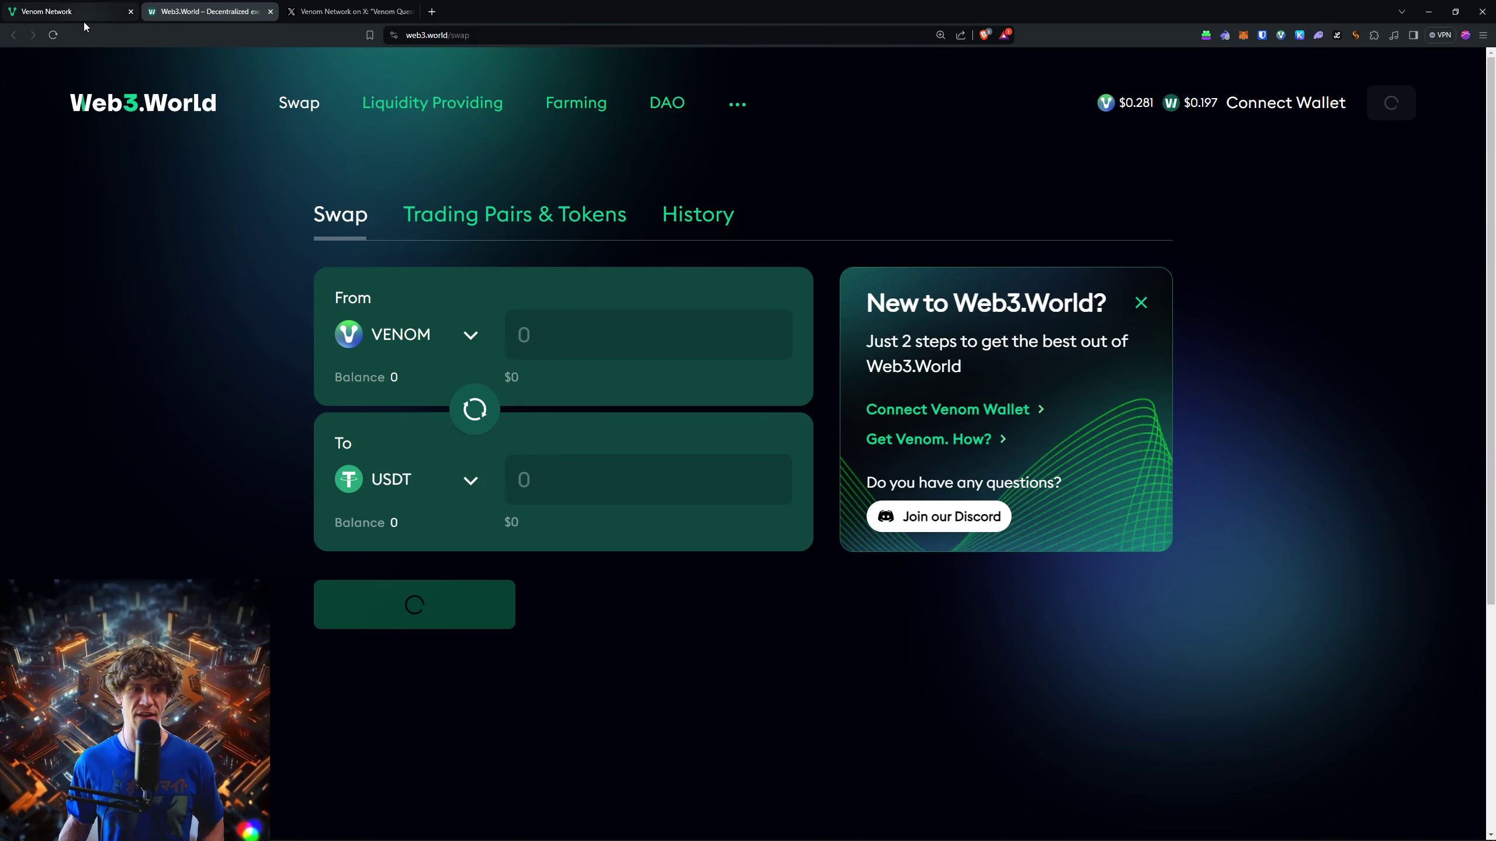
{"action": "left_click", "coordinate": [86, 17]}
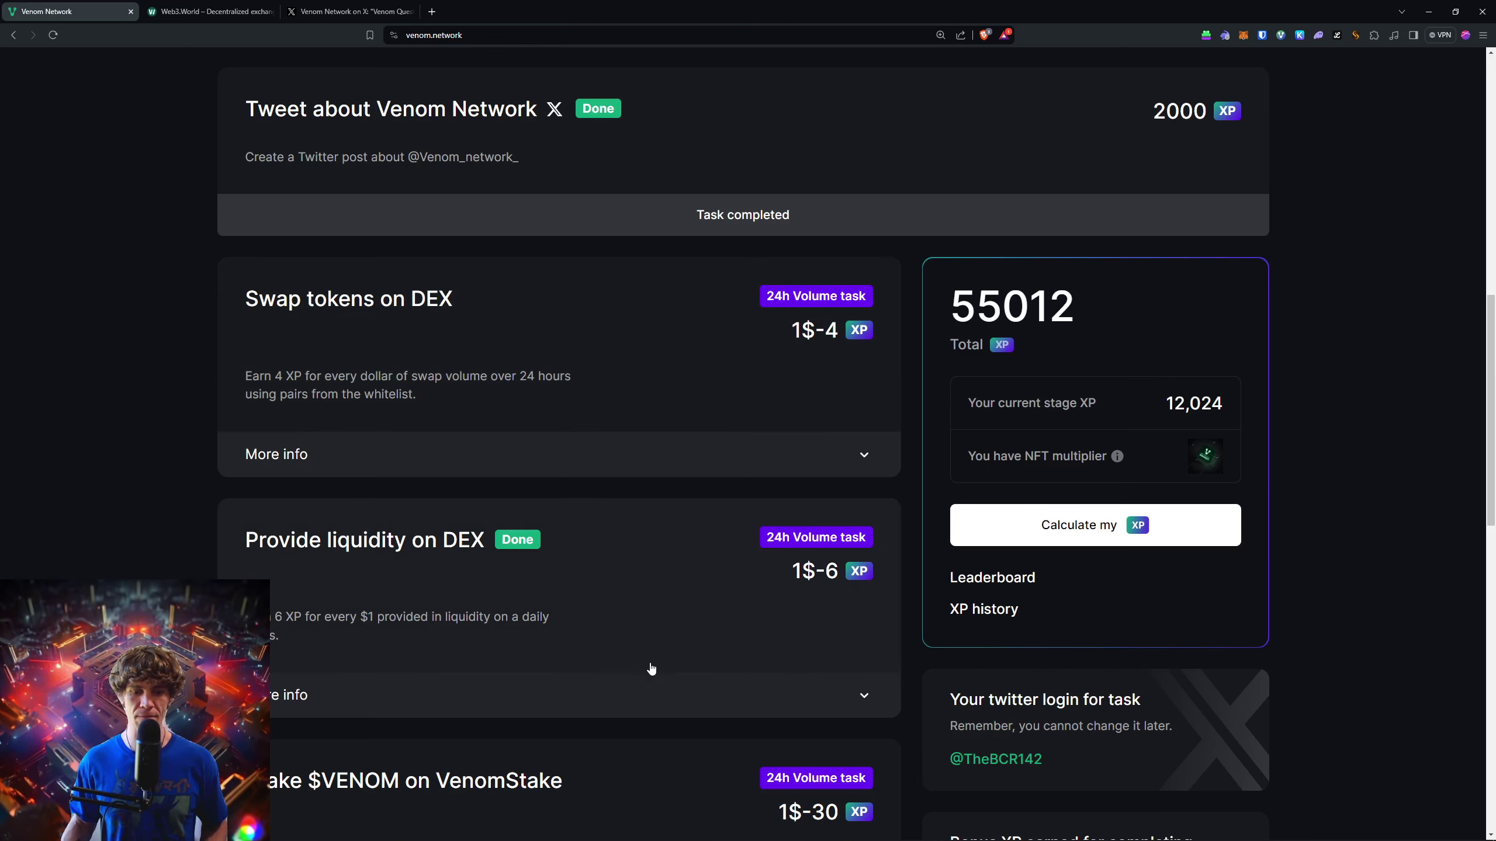
{"action": "scroll", "coordinate": [654, 655], "scroll_direction": "down", "scroll_amount": 2}
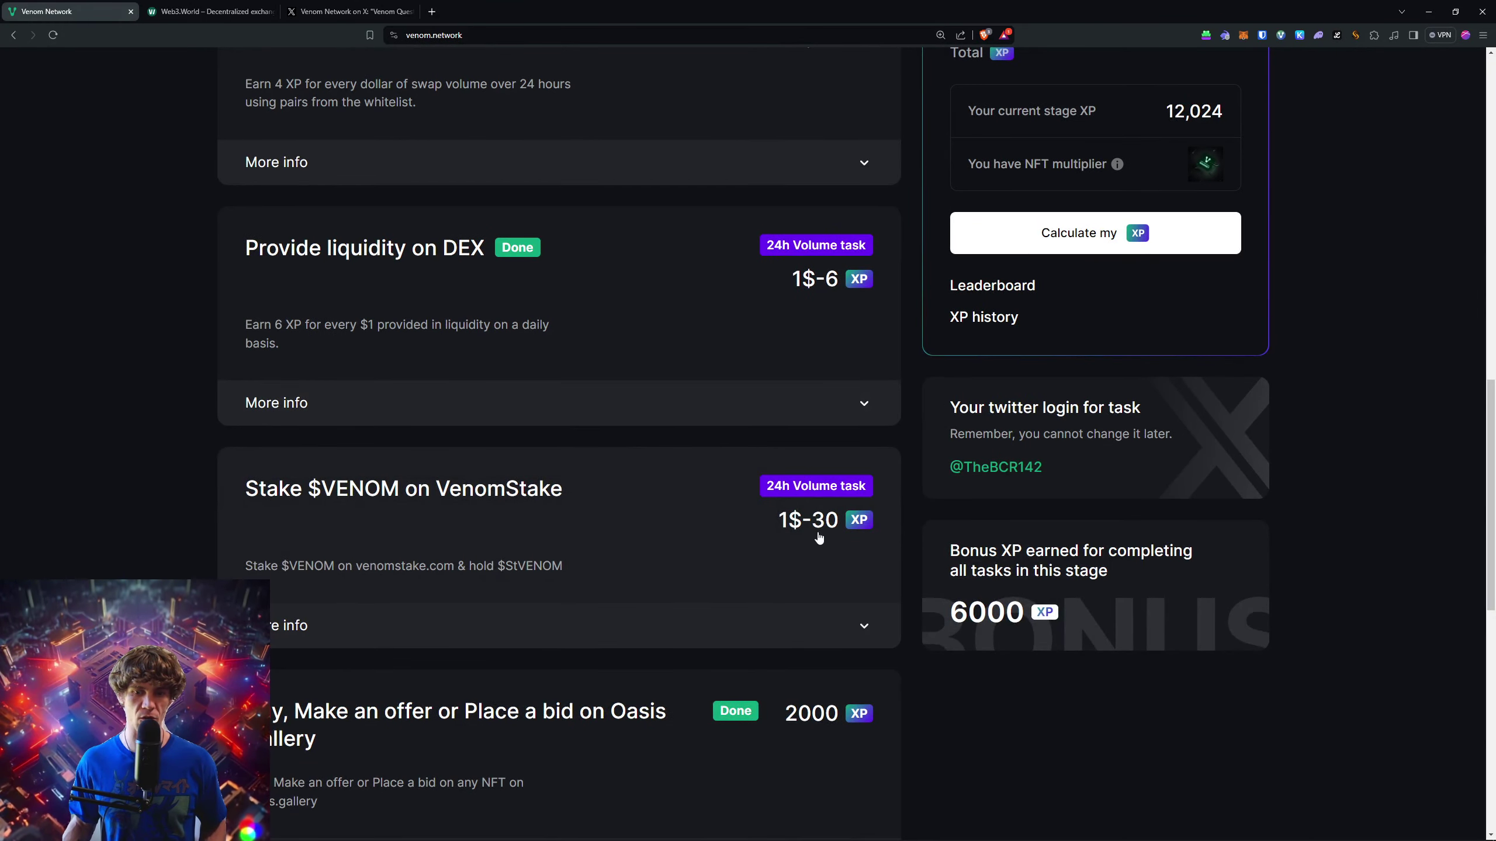
{"action": "scroll", "coordinate": [798, 592], "scroll_direction": "up", "scroll_amount": 1}
{"action": "scroll", "coordinate": [798, 593], "scroll_direction": "up", "scroll_amount": 3}
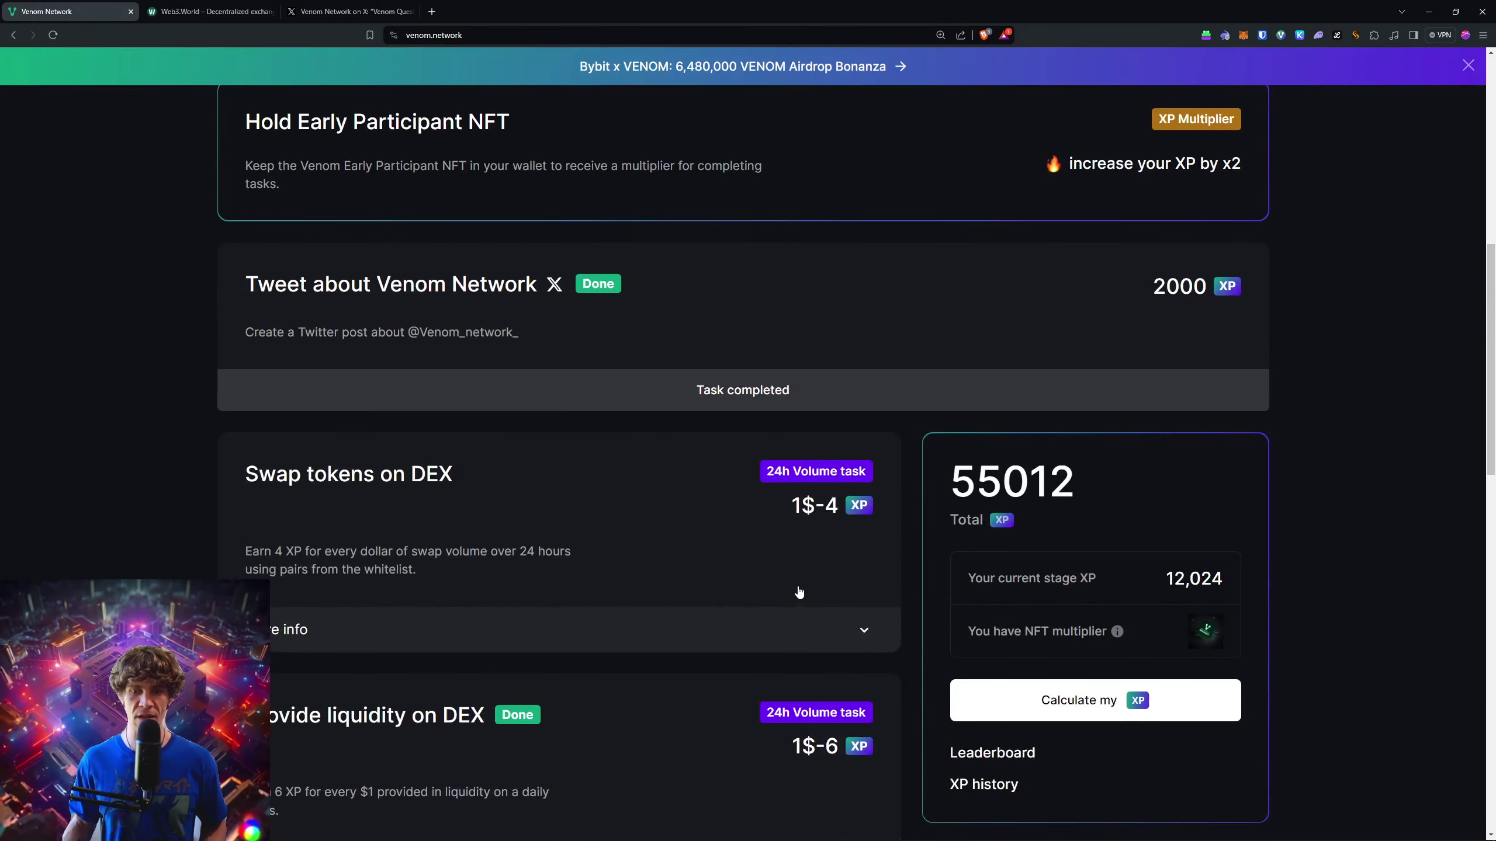
{"action": "scroll", "coordinate": [815, 593], "scroll_direction": "down", "scroll_amount": 5}
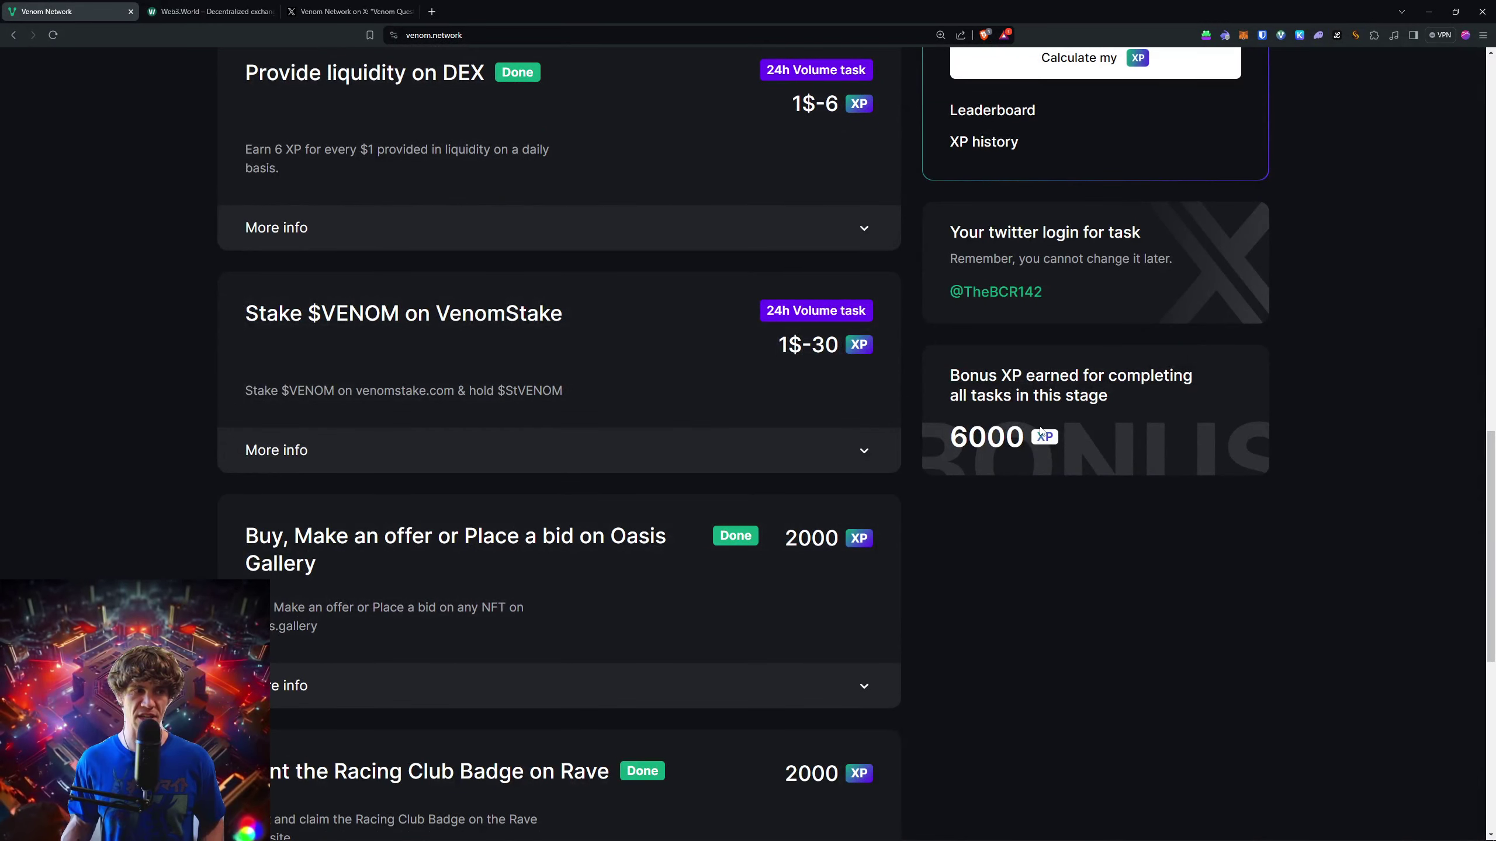
{"action": "left_click_drag", "start_coordinate": [967, 377], "coordinate": [1164, 376]}
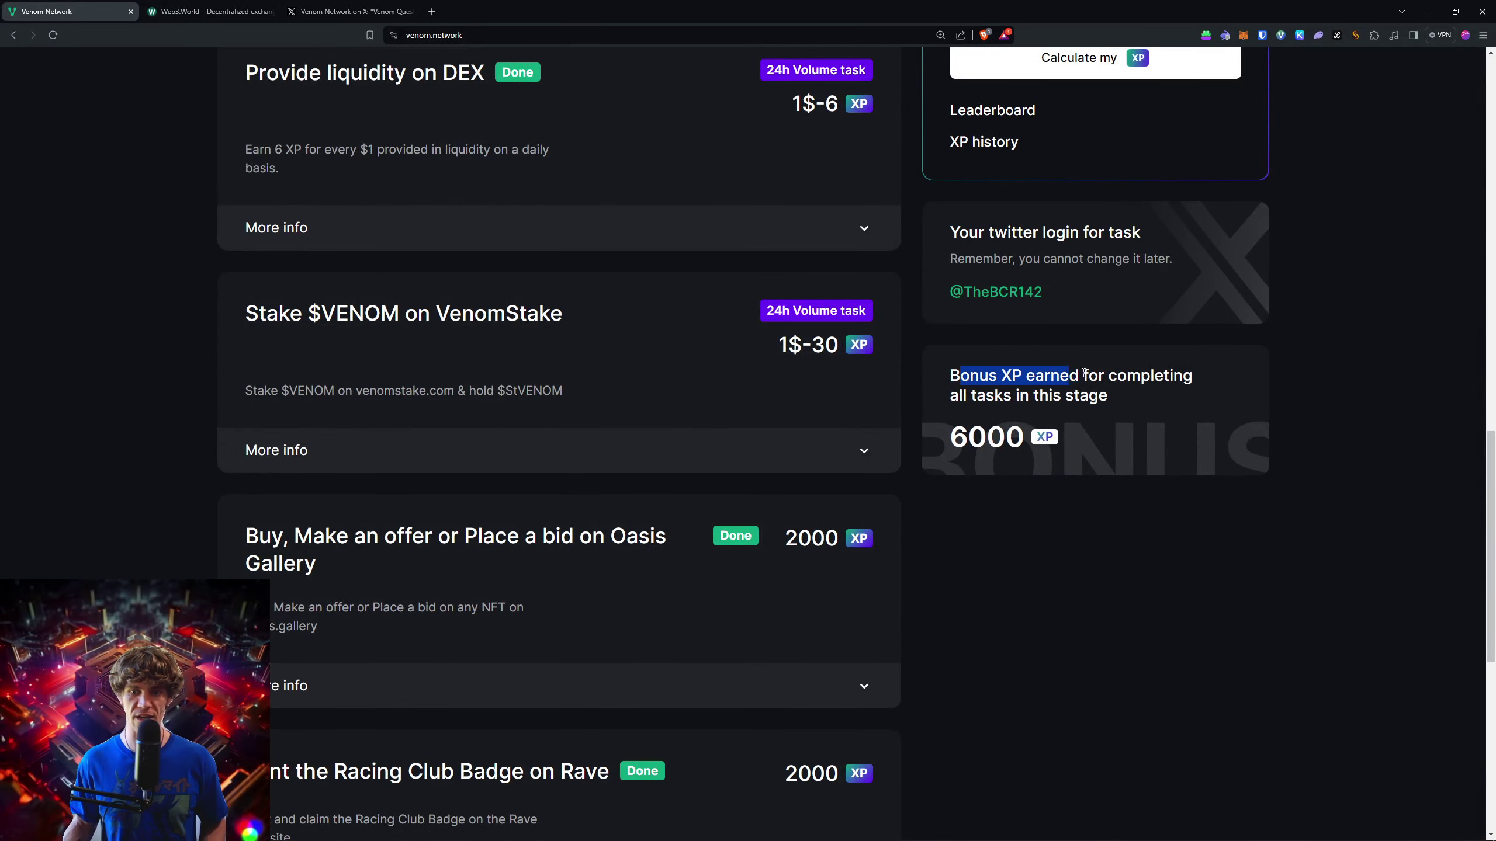
{"action": "left_click", "coordinate": [1073, 399]}
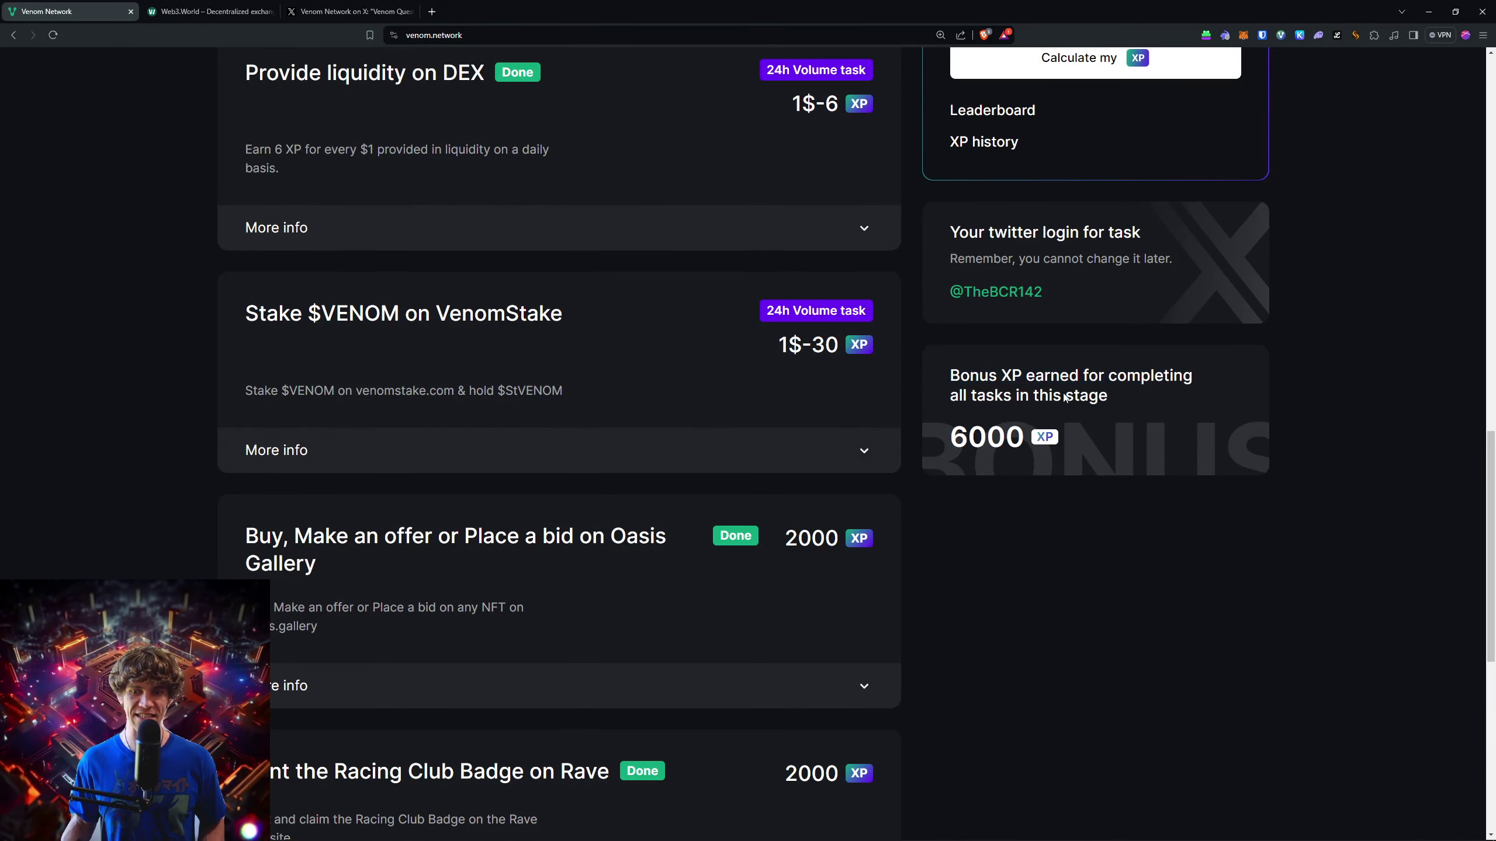
{"action": "scroll", "coordinate": [1105, 399], "scroll_direction": "up", "scroll_amount": 3}
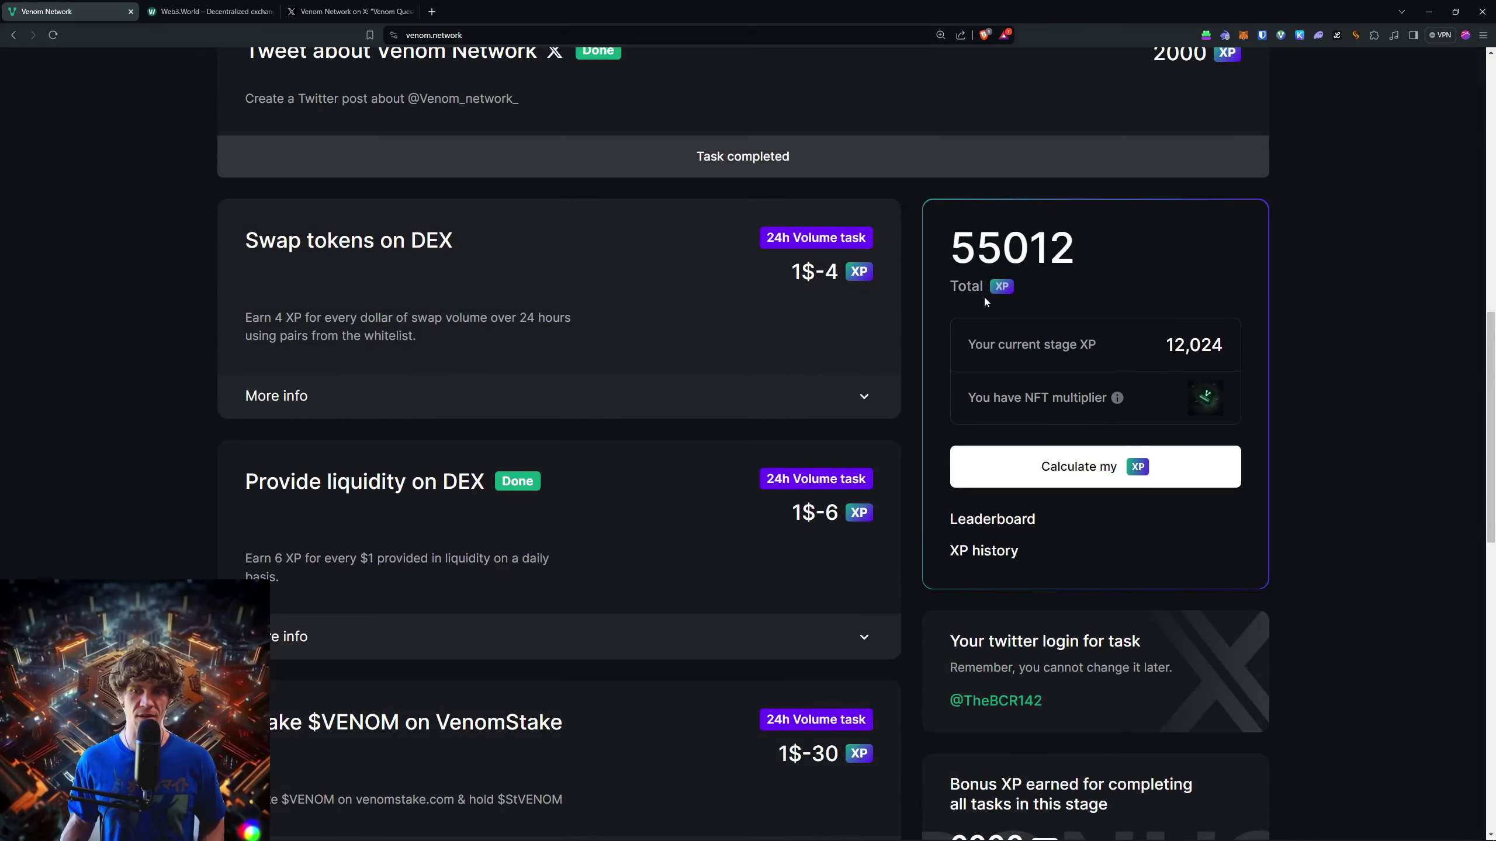
{"action": "scroll", "coordinate": [689, 234], "scroll_direction": "up", "scroll_amount": 2}
{"action": "scroll", "coordinate": [688, 234], "scroll_direction": "up", "scroll_amount": 1}
{"action": "scroll", "coordinate": [537, 349], "scroll_direction": "down", "scroll_amount": 3}
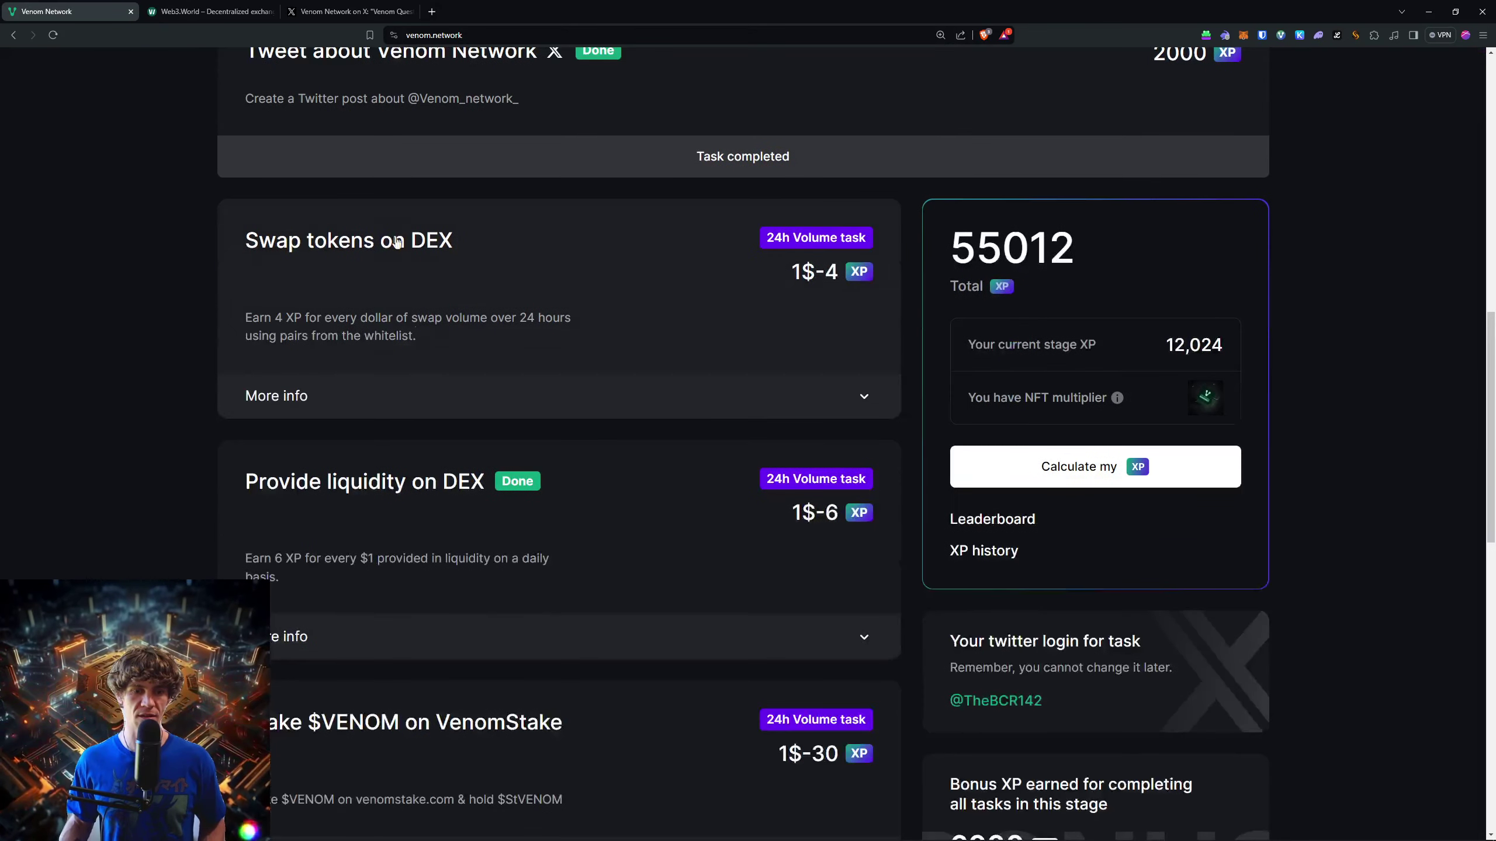
Swap 1 VENOM to USDT on Web3.World, confirming with the wallet password, and check the quest list.
{"action": "left_click", "coordinate": [212, 10]}
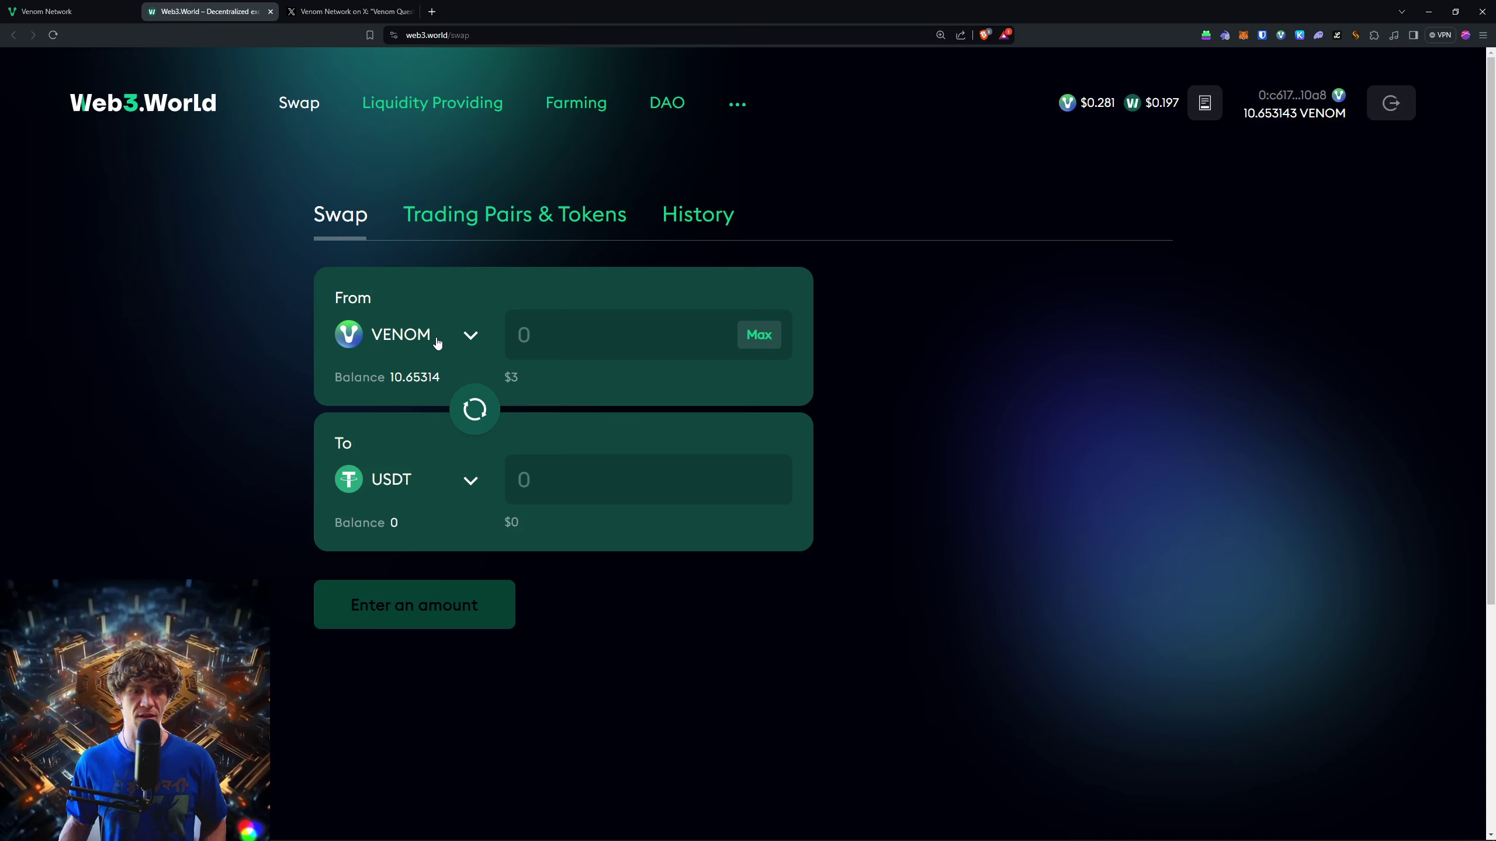
{"action": "type", "text": "1"}
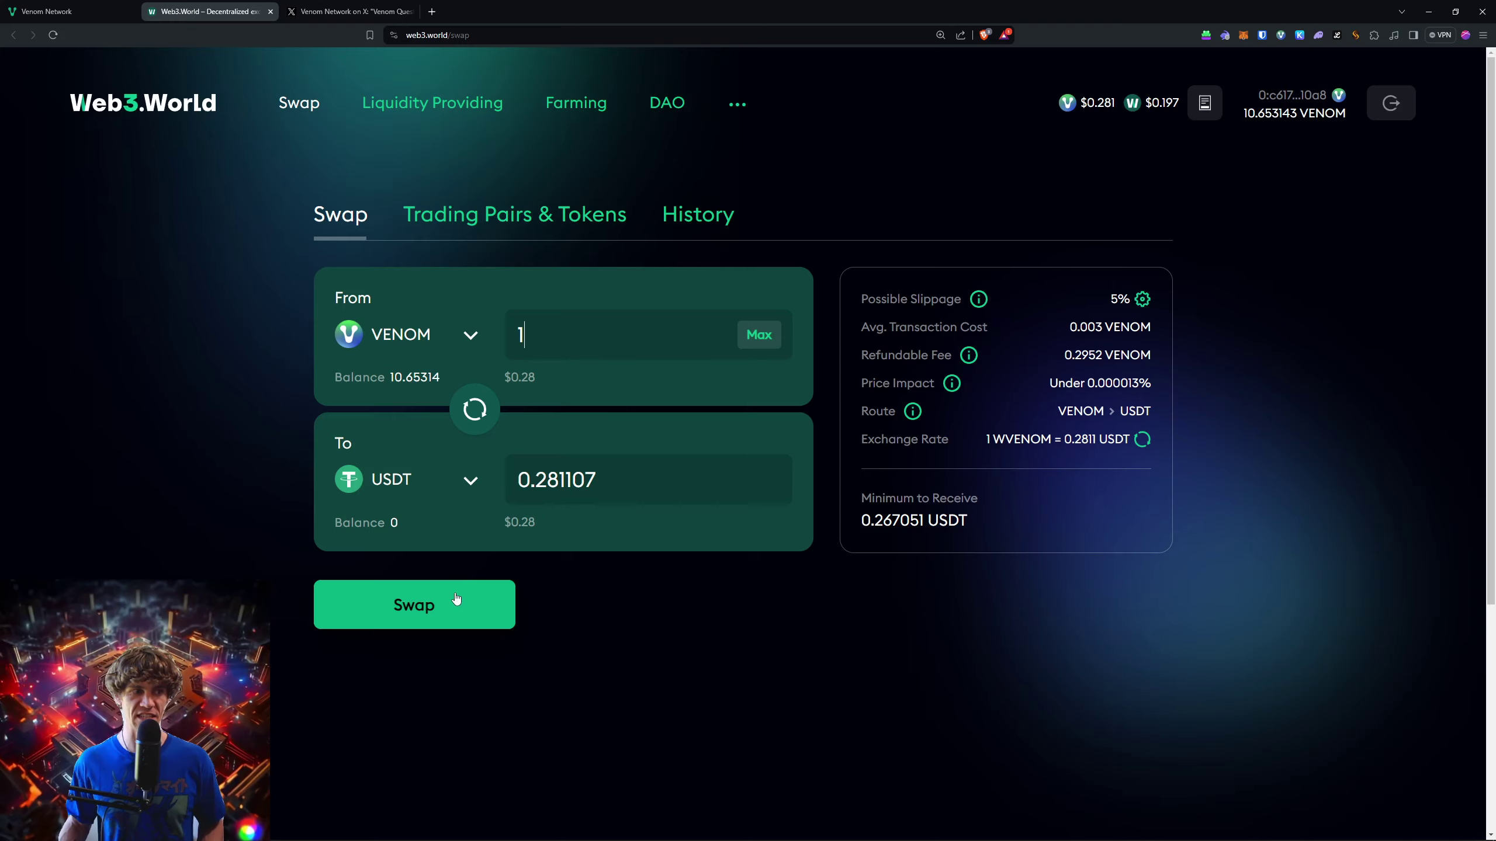
{"action": "left_click", "coordinate": [456, 599]}
{"action": "left_click", "coordinate": [771, 569]}
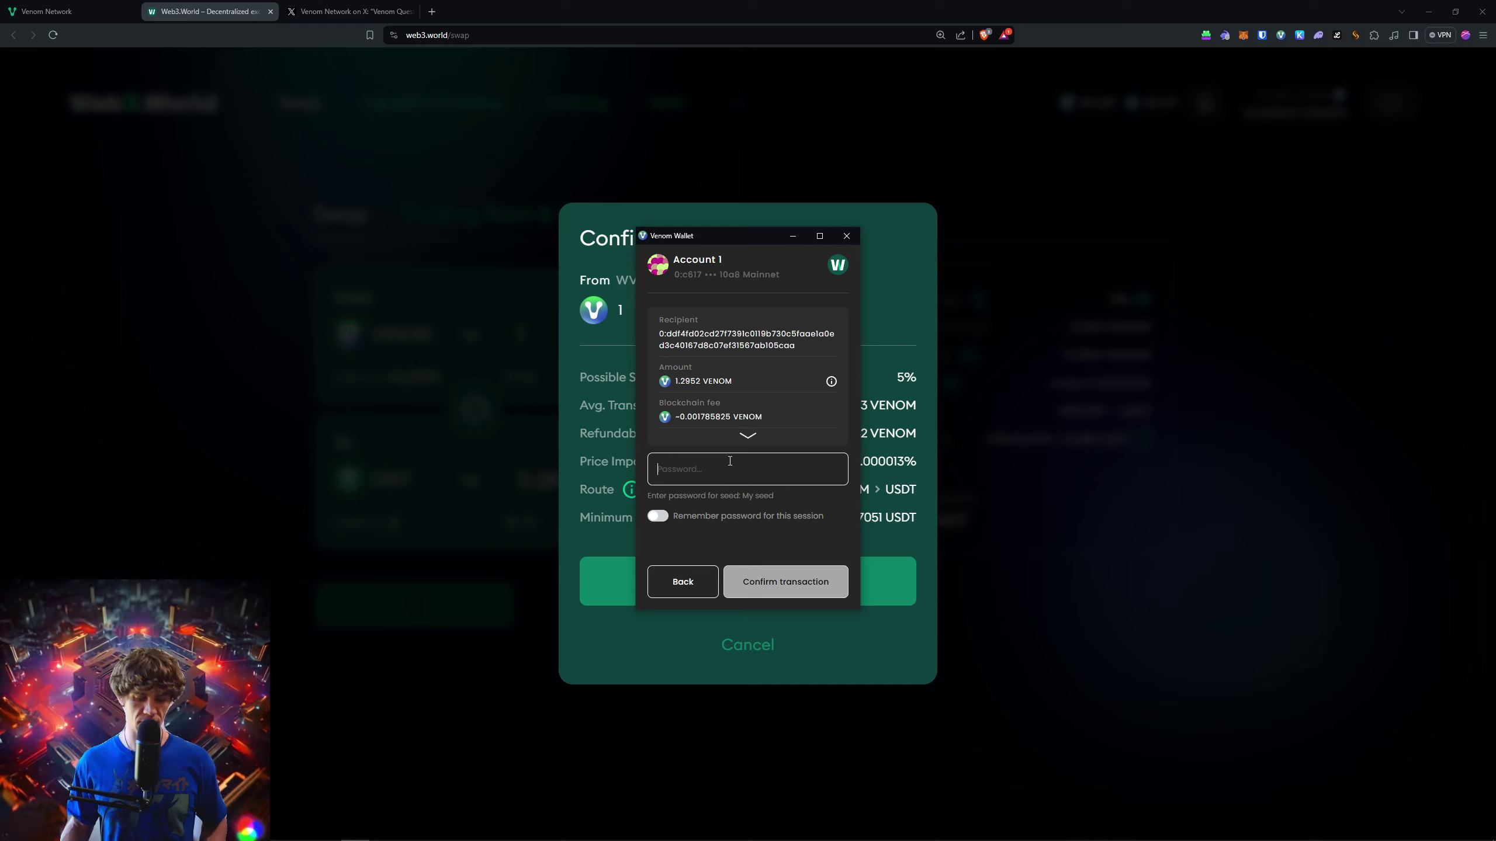
{"action": "type", "text": "••••••••••••"}
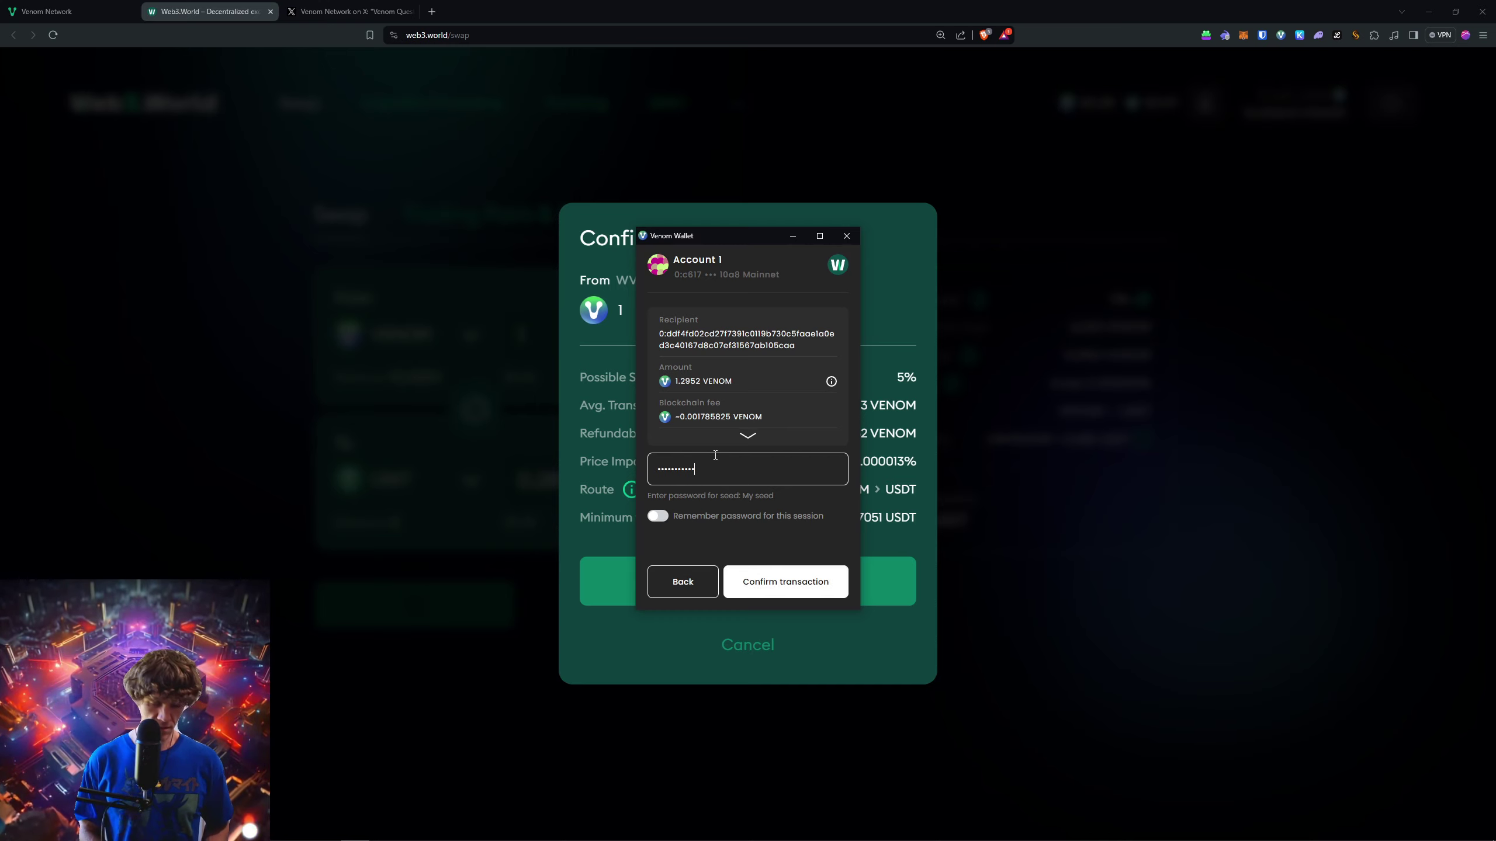
{"action": "key", "text": "Return"}
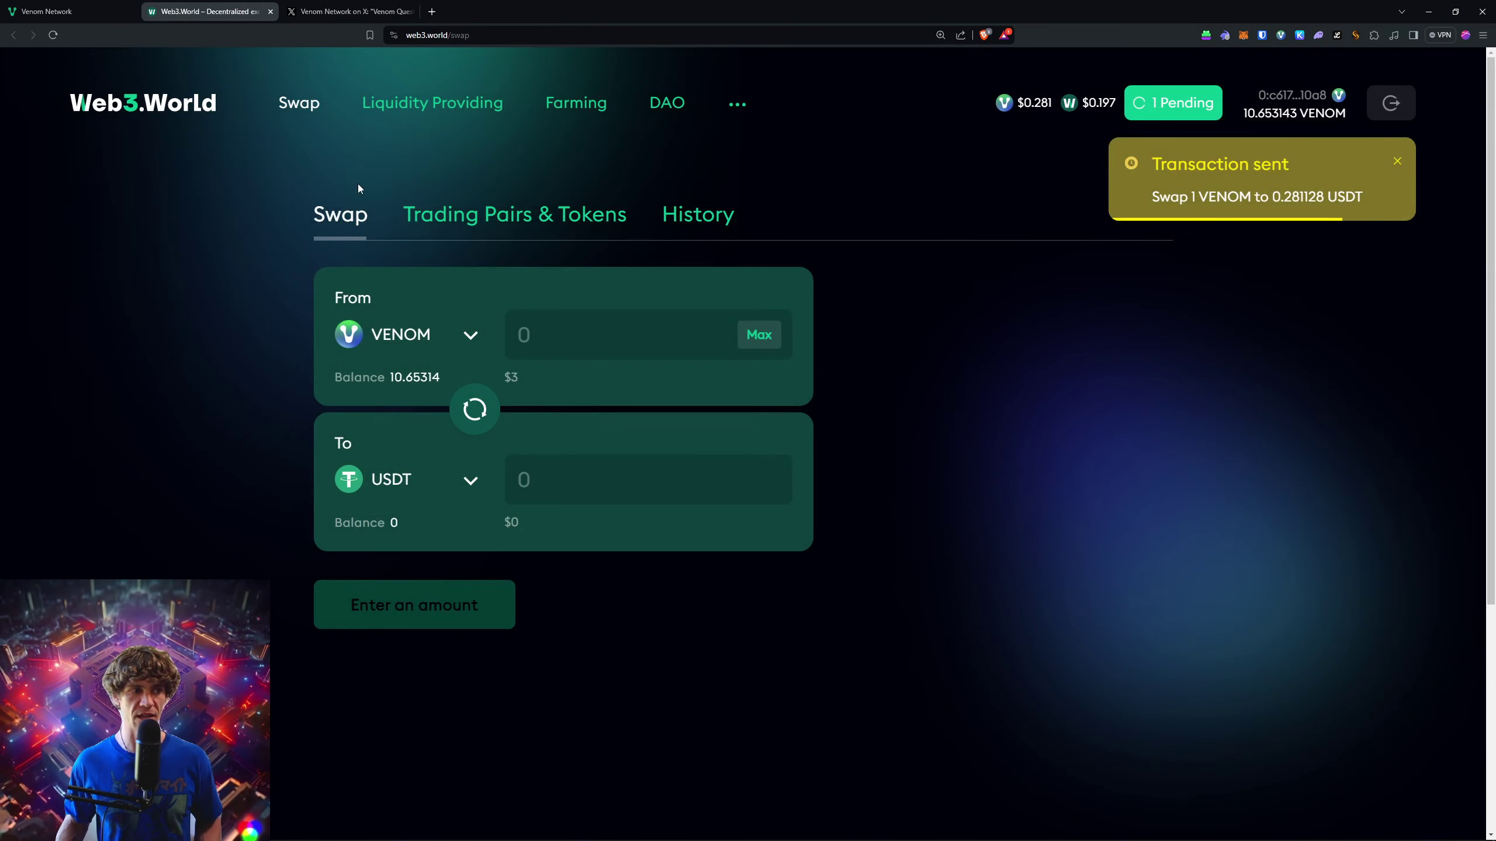
{"action": "left_click", "coordinate": [46, 12]}
{"action": "scroll", "coordinate": [395, 229], "scroll_direction": "down", "scroll_amount": 3}
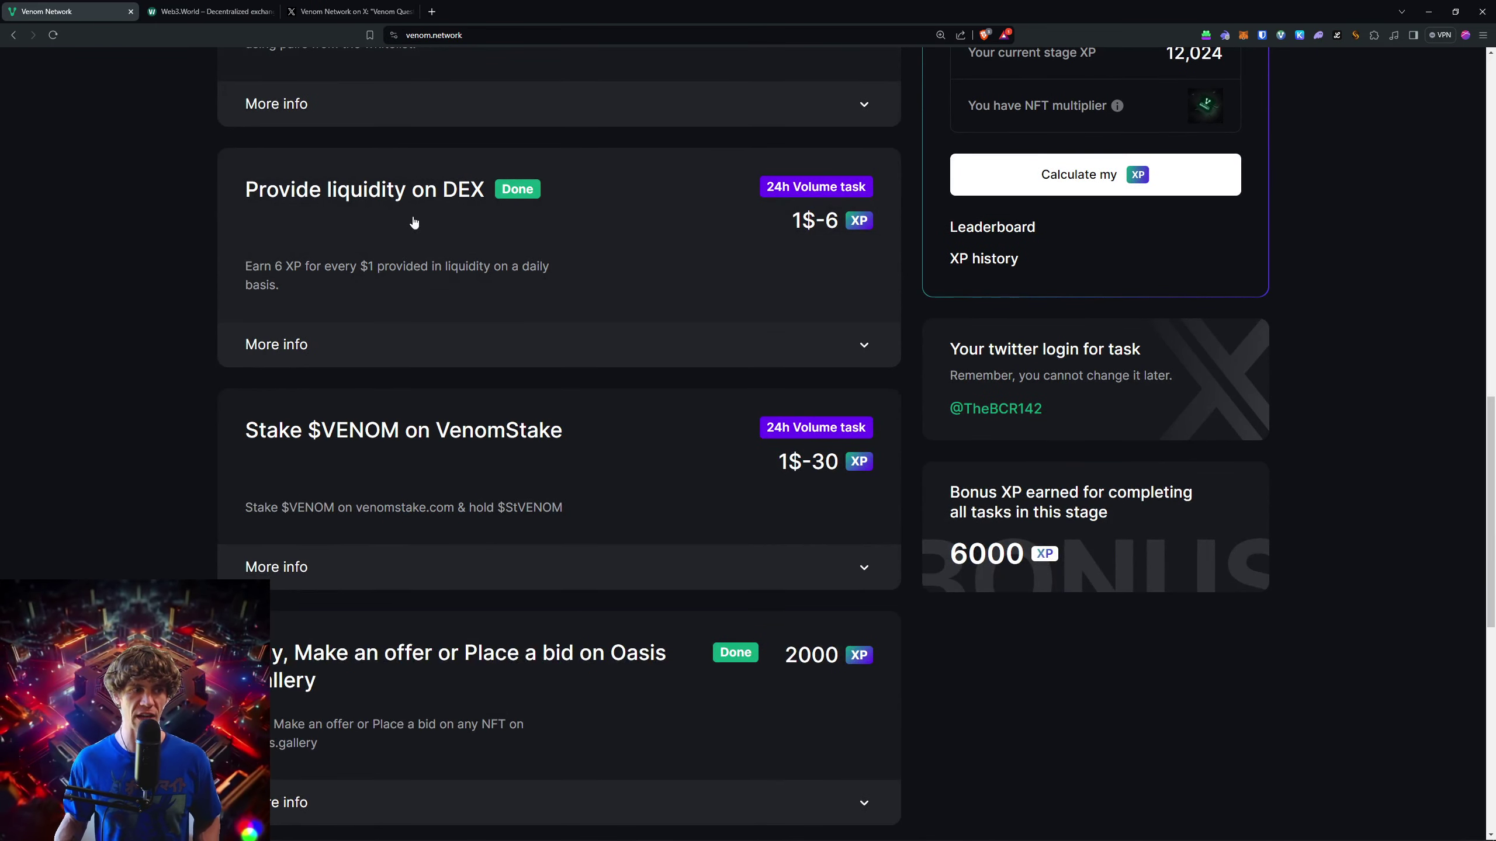
{"action": "left_click", "coordinate": [208, 17]}
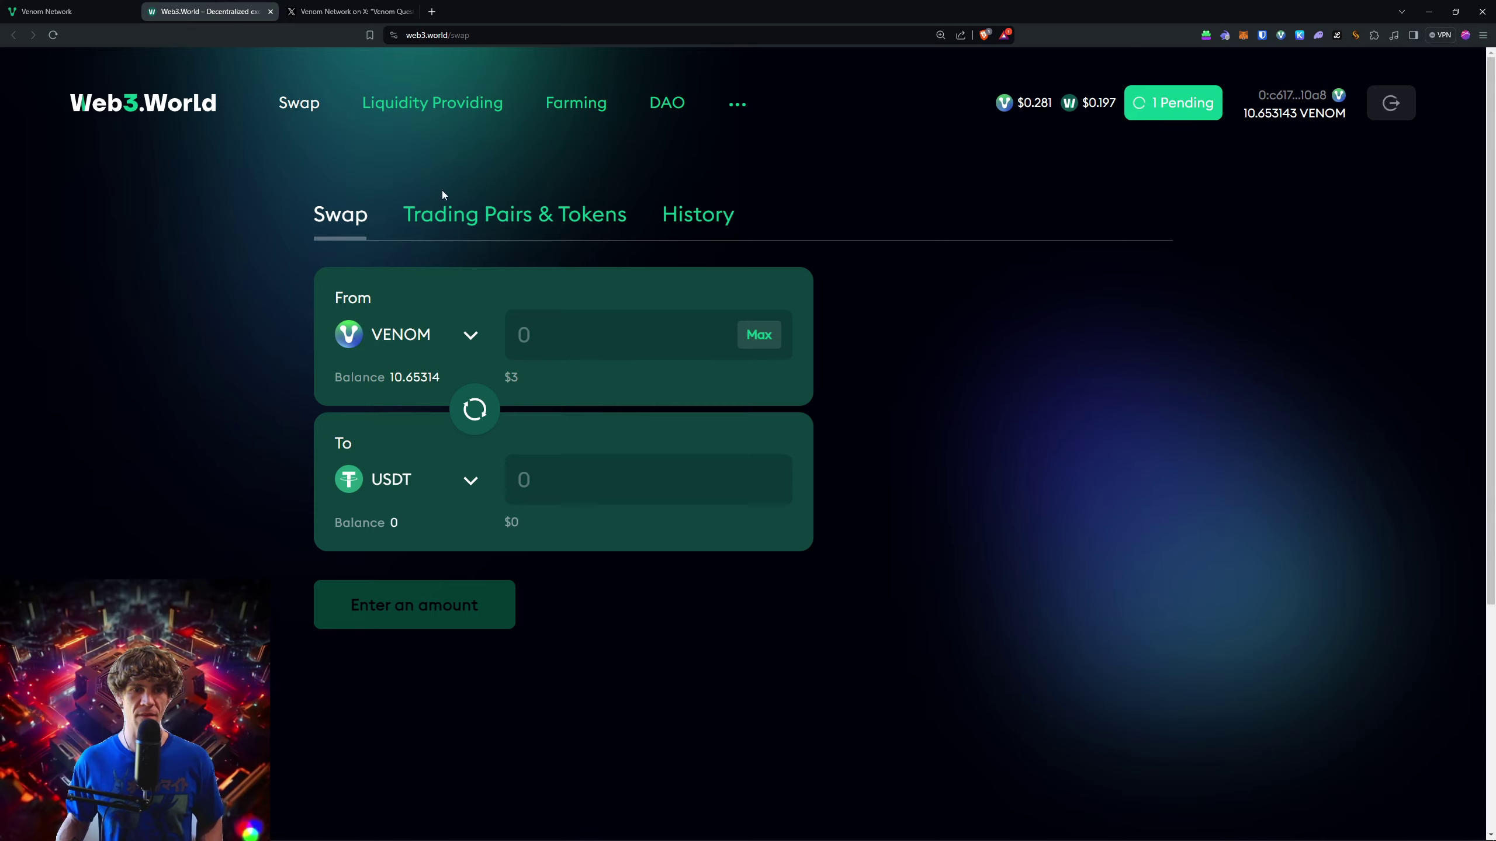
Browse the liquidity pools and start a position in the WVENOM/USDT pool.
{"action": "left_click", "coordinate": [438, 105]}
{"action": "scroll", "coordinate": [476, 343], "scroll_direction": "down", "scroll_amount": 2}
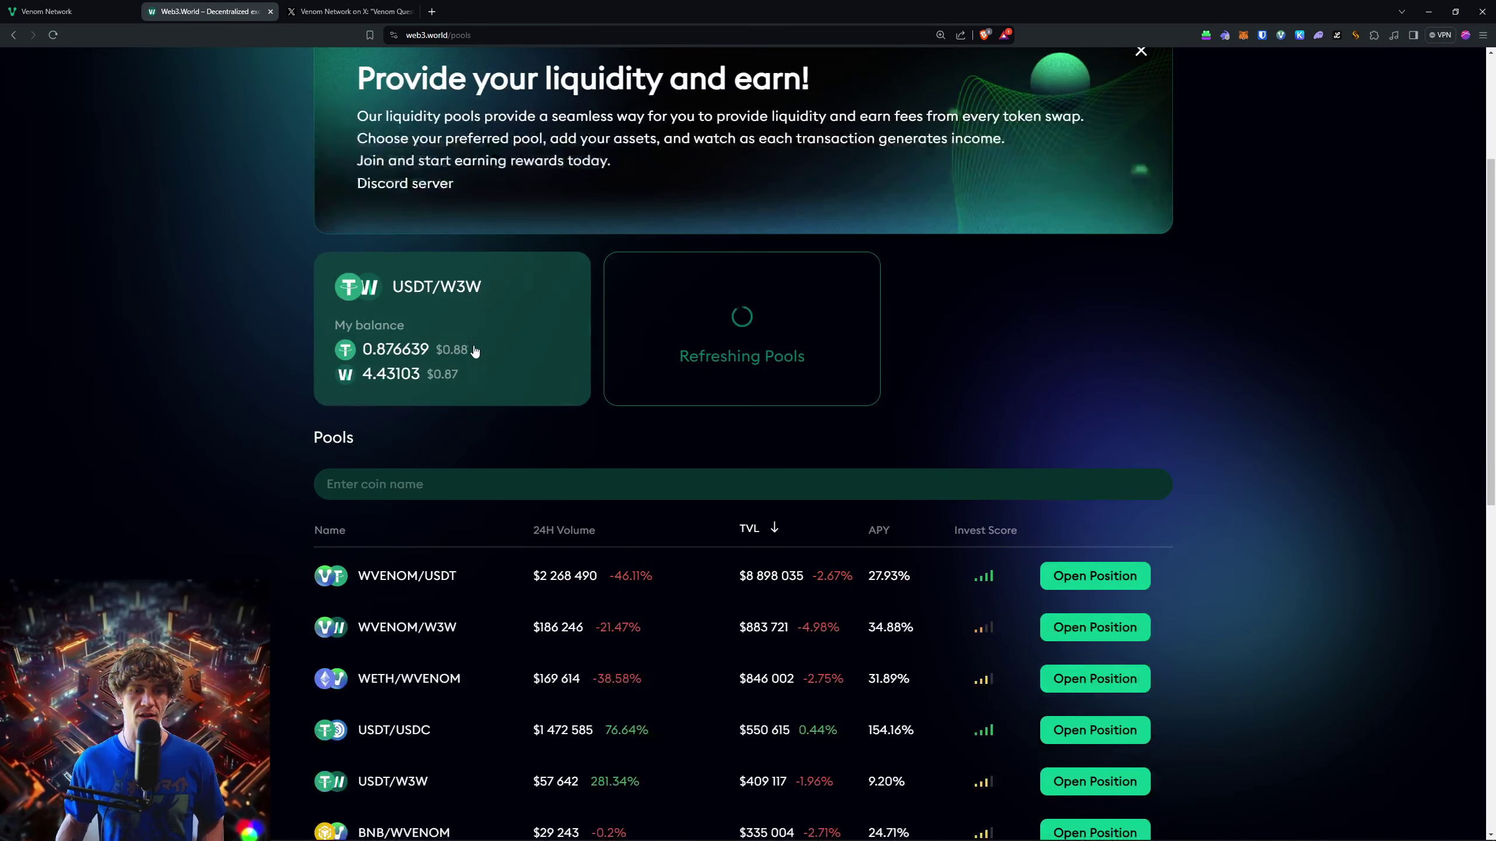
{"action": "scroll", "coordinate": [479, 449], "scroll_direction": "down", "scroll_amount": 1}
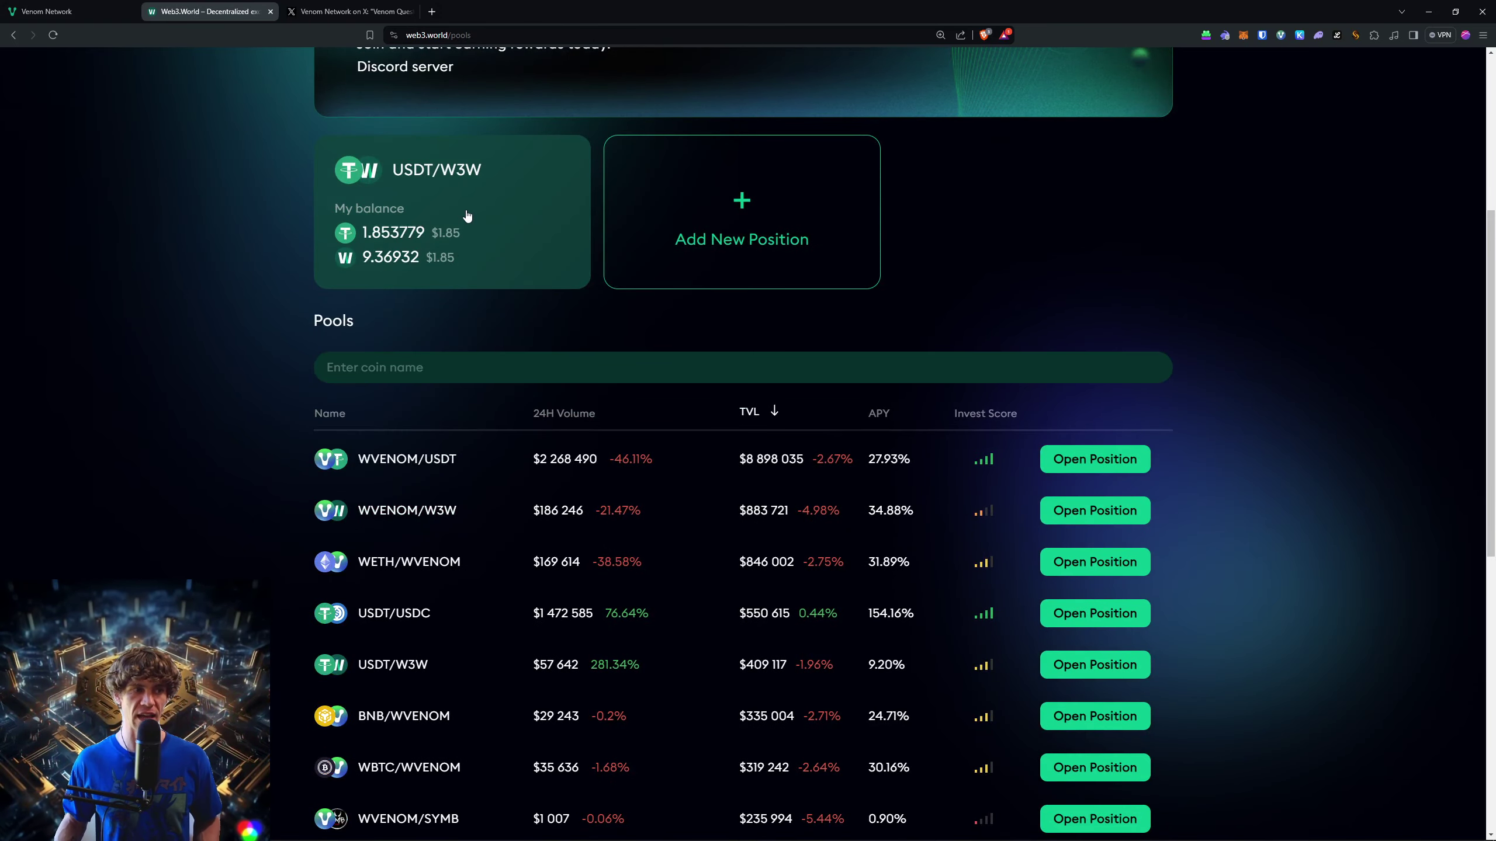
{"action": "left_click", "coordinate": [466, 217]}
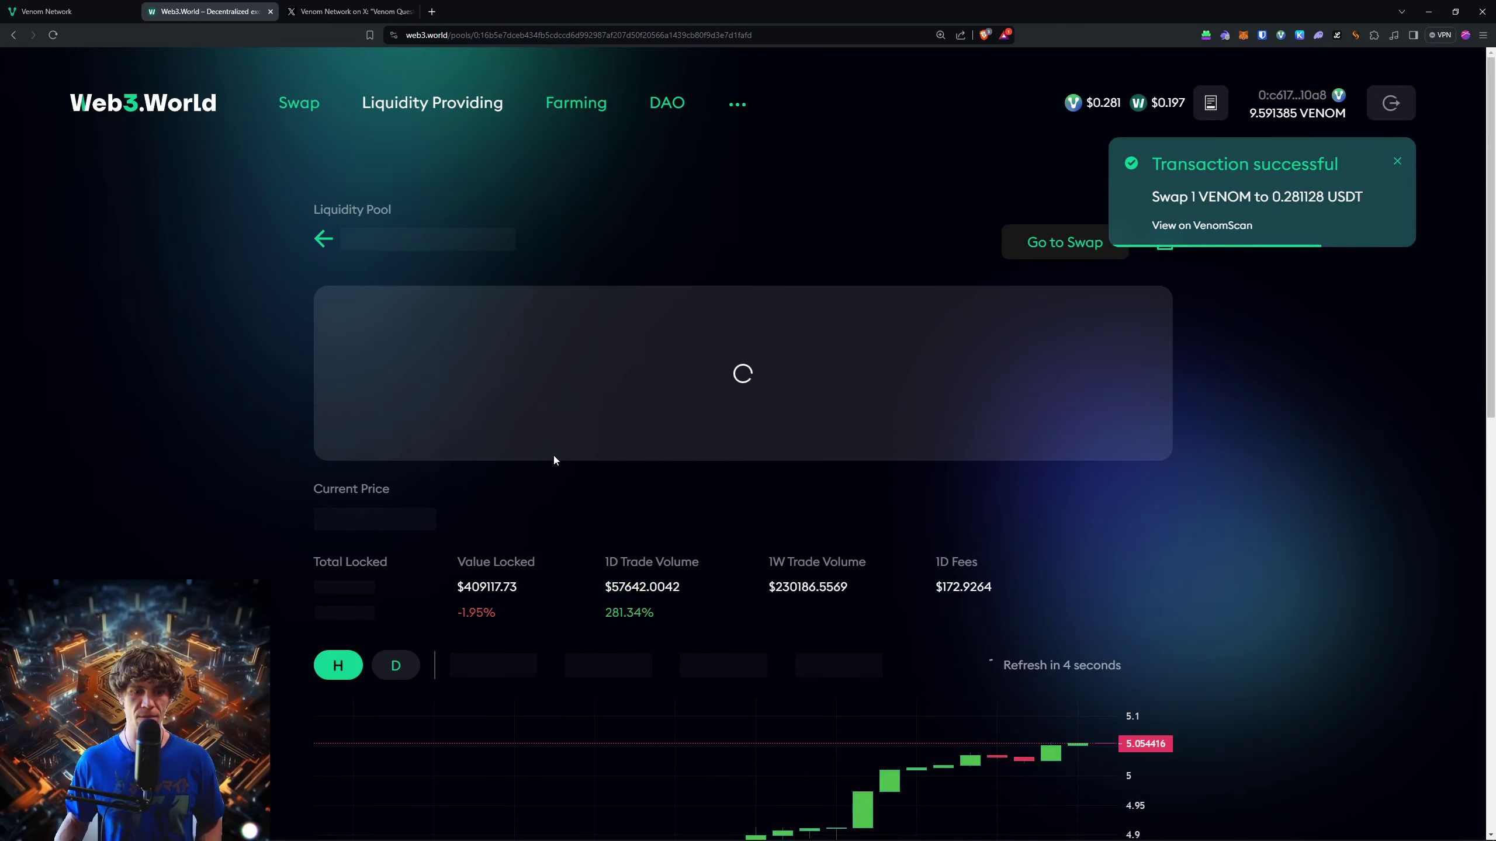
{"action": "left_click", "coordinate": [323, 238]}
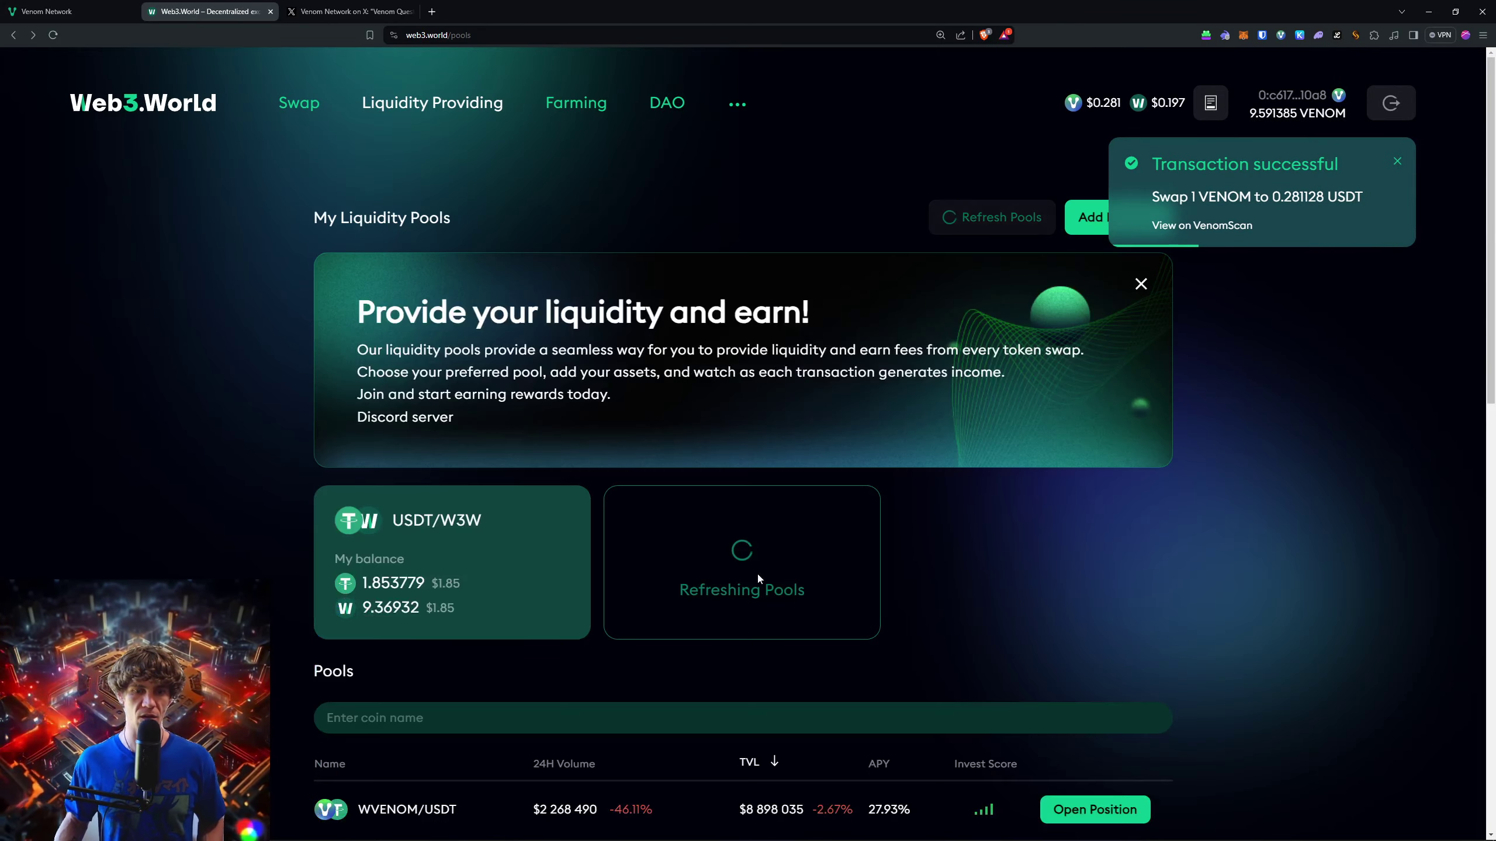
{"action": "scroll", "coordinate": [754, 583], "scroll_direction": "down", "scroll_amount": 3}
{"action": "left_click", "coordinate": [1095, 462]}
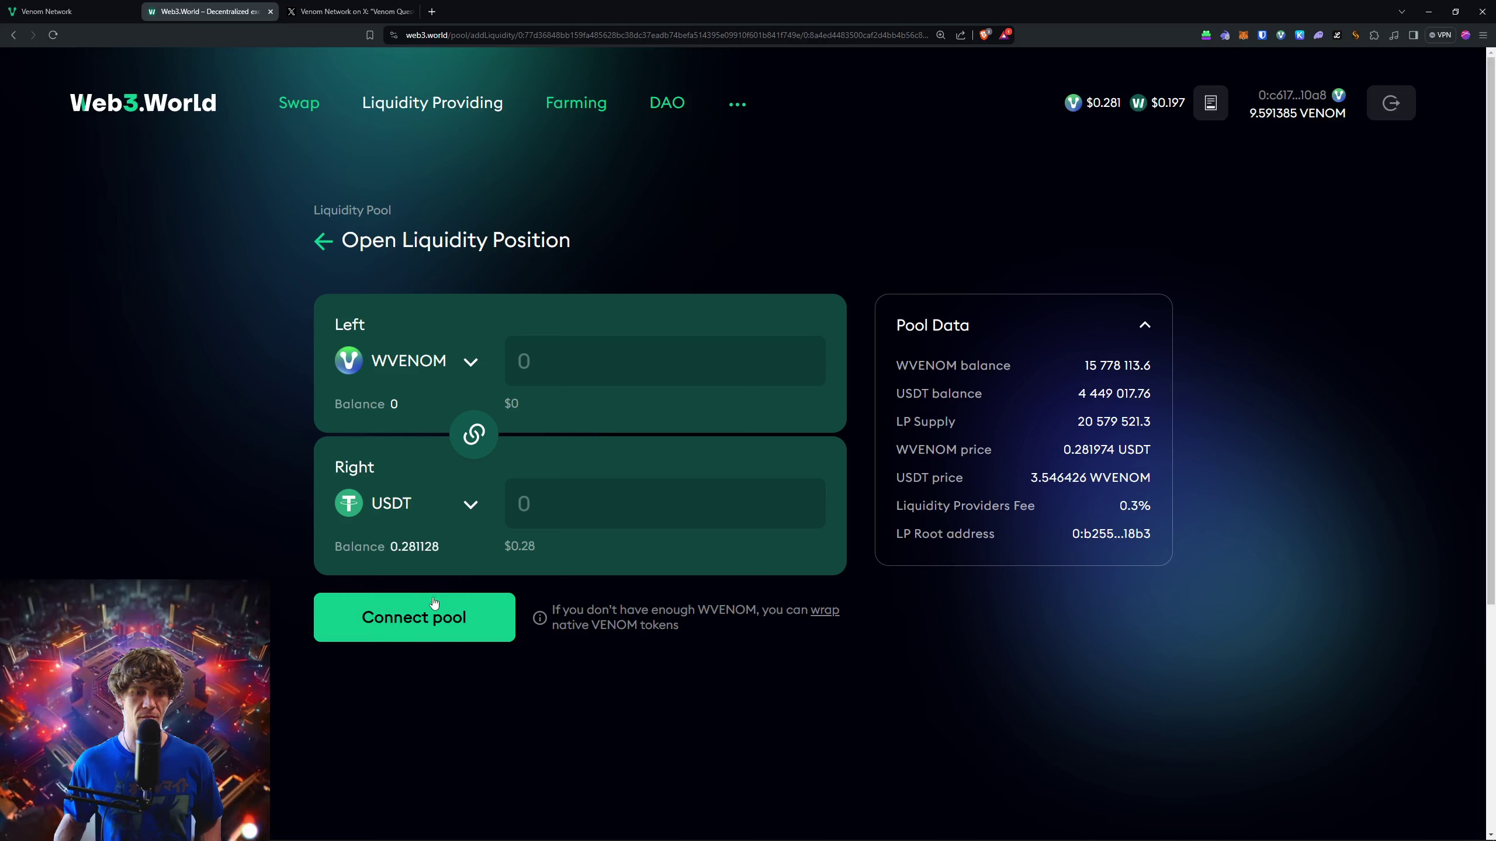
Connect the WVENOM/USDT pool via the wallet and fill the full 0.281128 USDT balance.
{"action": "left_click", "coordinate": [433, 621]}
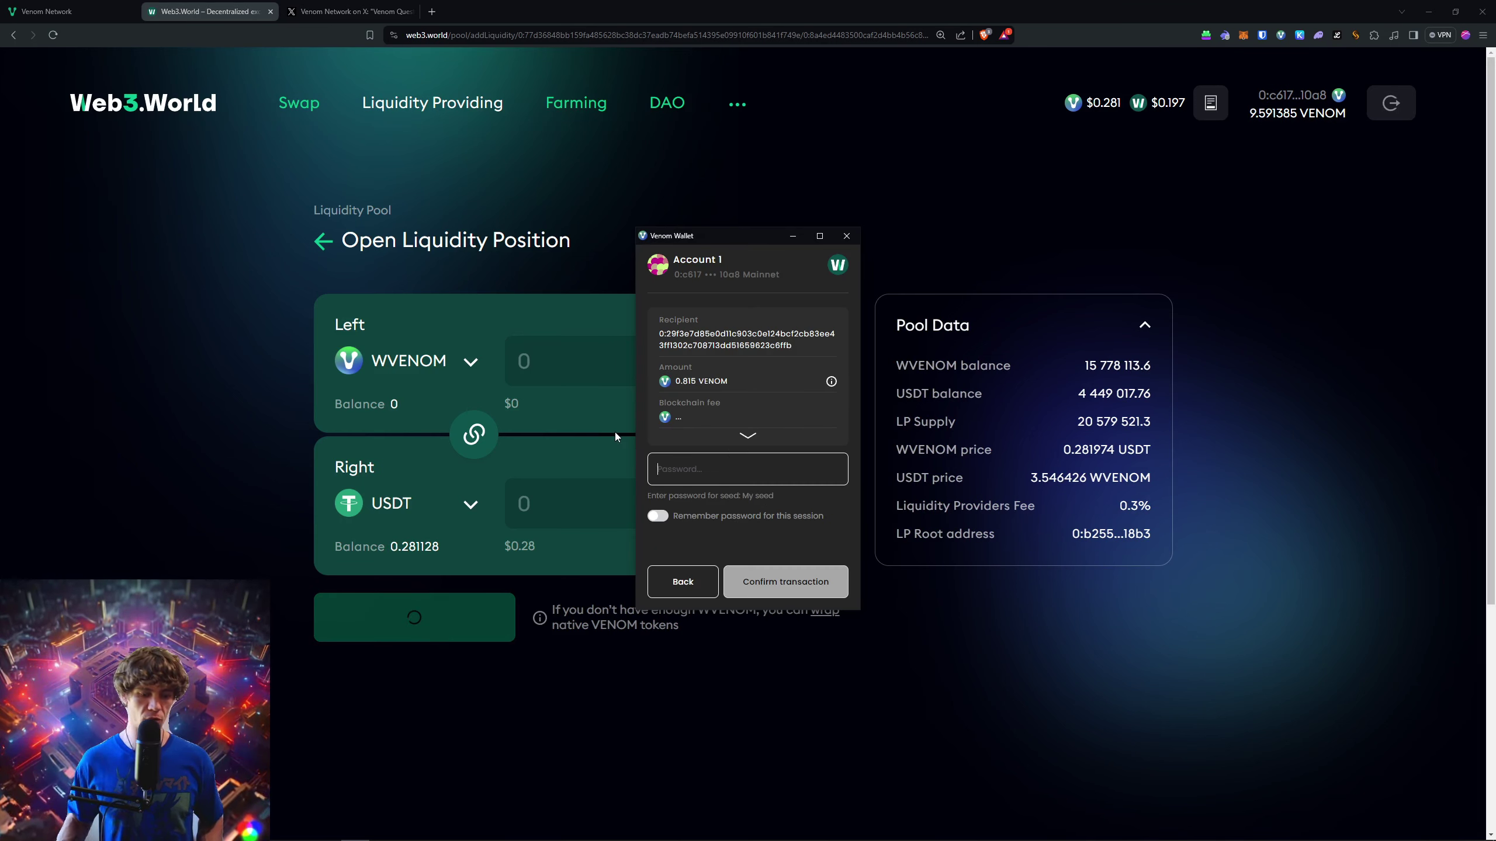
{"action": "type", "text": "**********"}
{"action": "key", "text": "Return"}
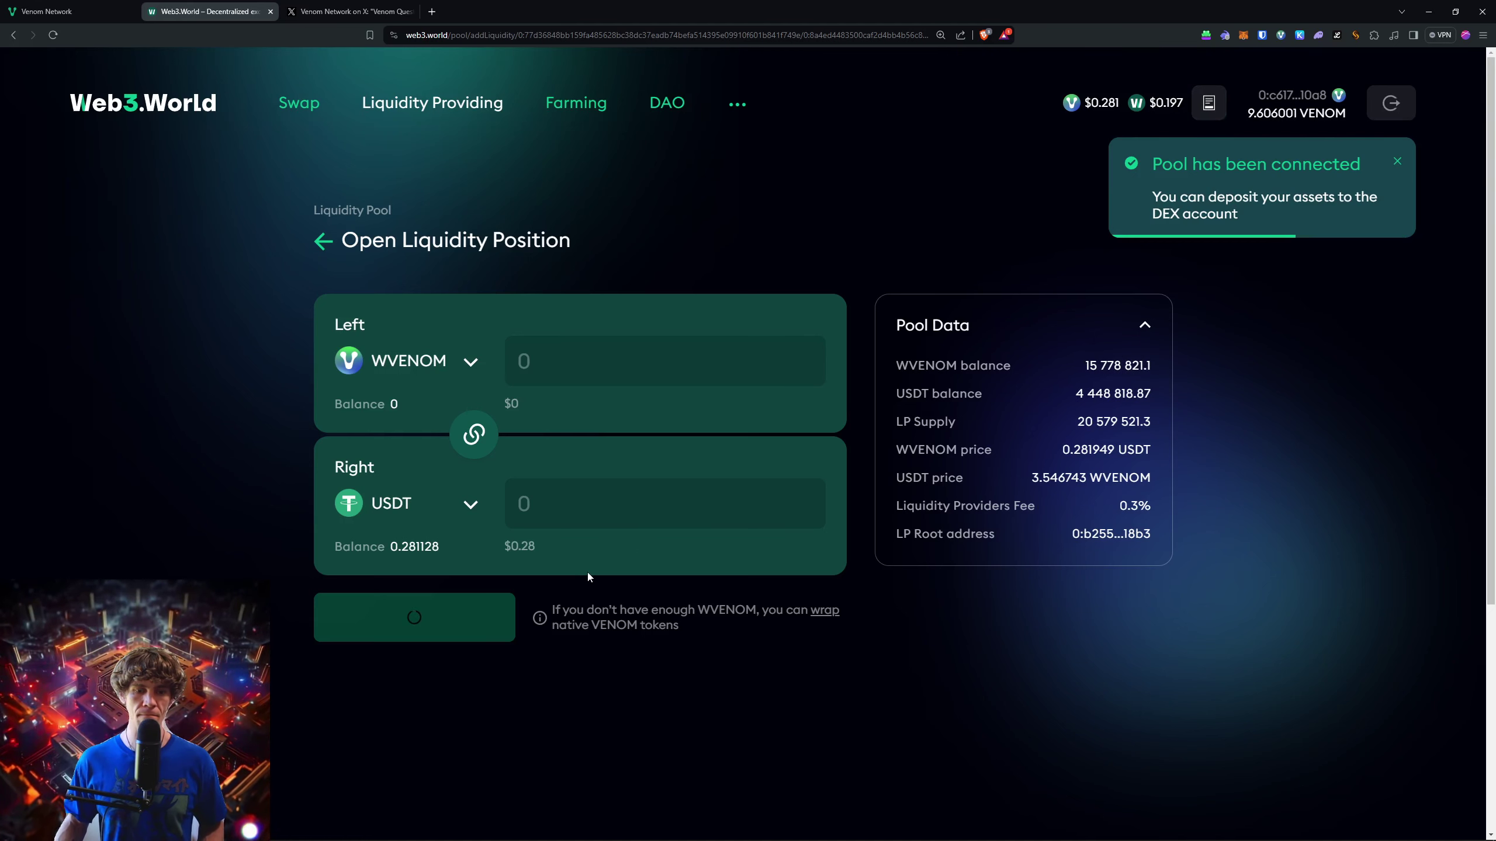
{"action": "left_click", "coordinate": [417, 550]}
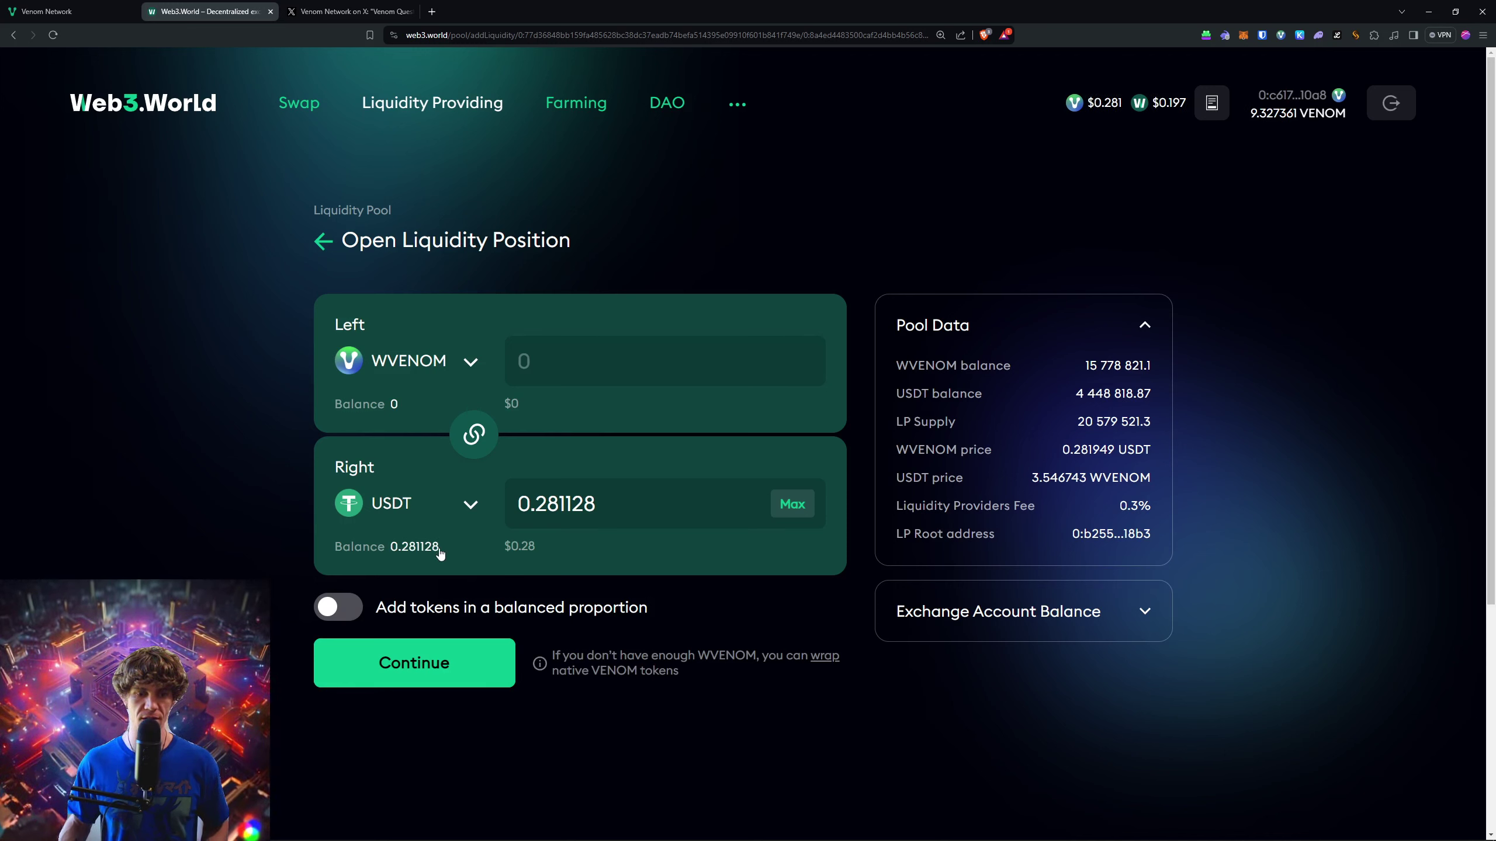
Deposit the 0.281128 USDT token into the pool, approving with the wallet password.
{"action": "left_click", "coordinate": [413, 666]}
{"action": "left_click", "coordinate": [675, 571]}
{"action": "left_click", "coordinate": [732, 503]}
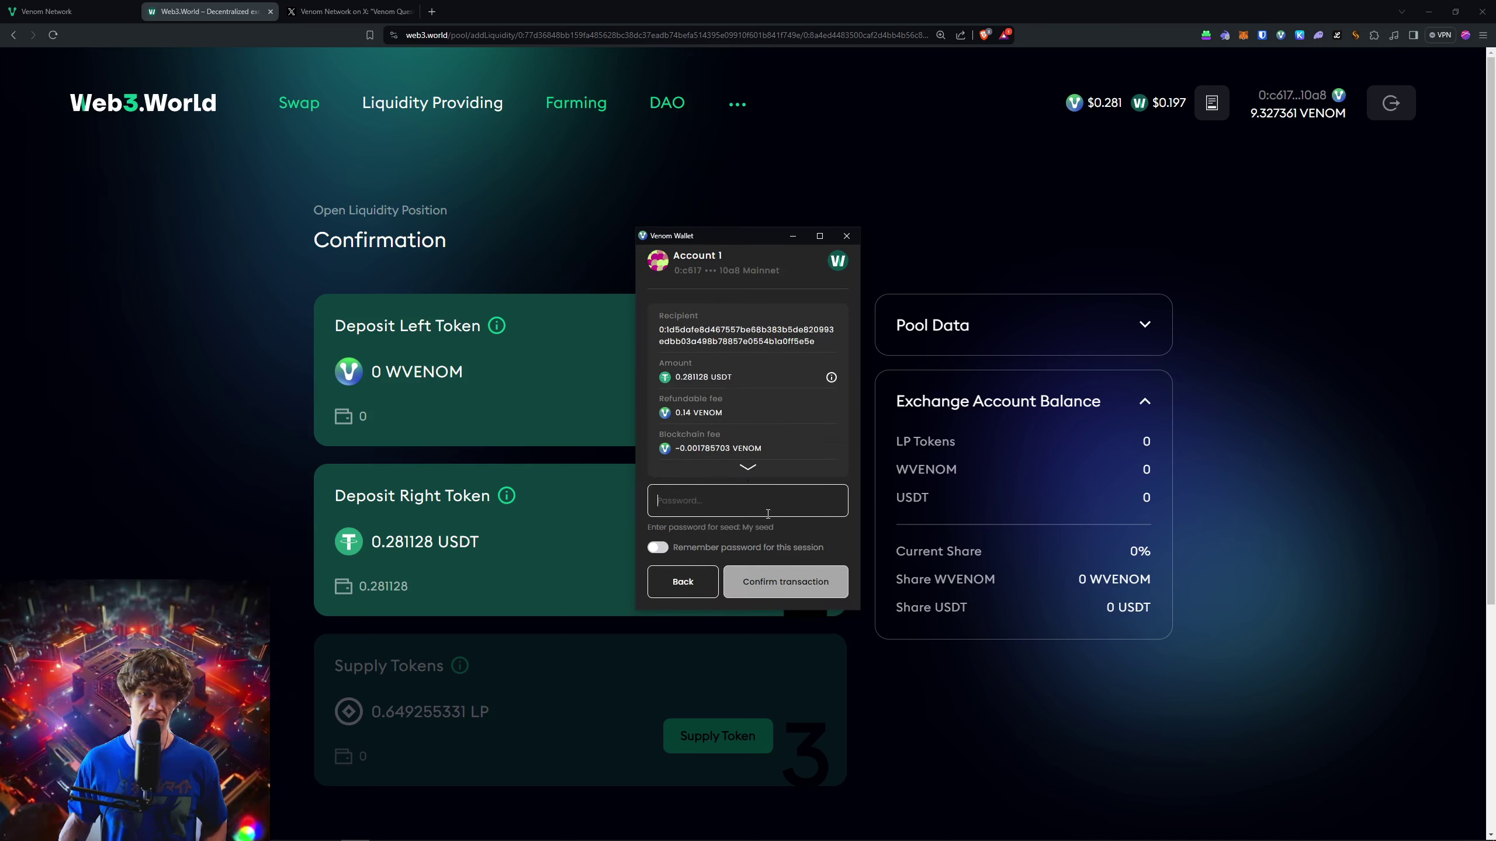
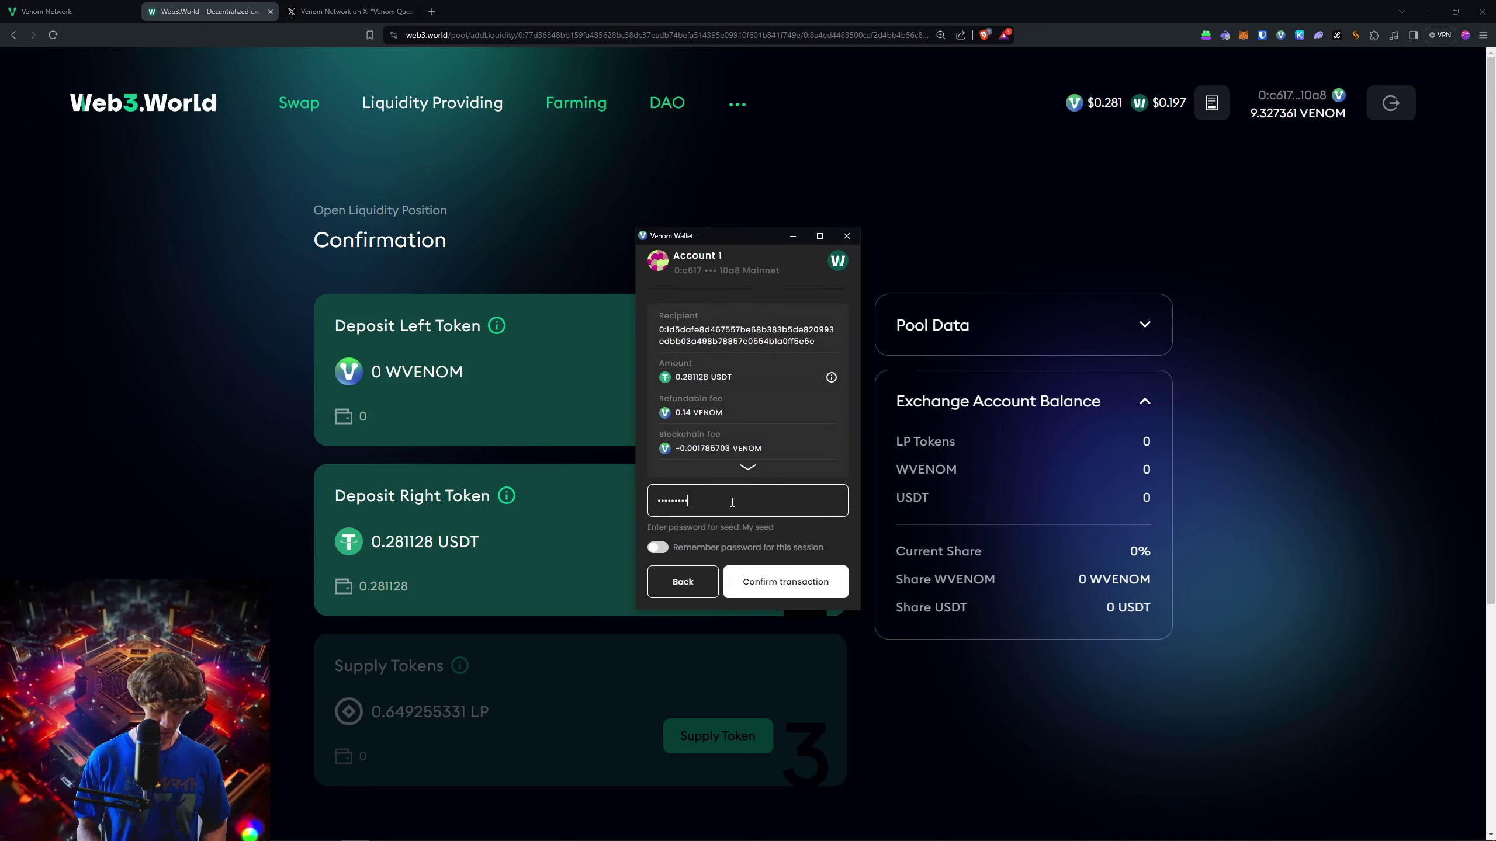
{"action": "key", "text": "Return"}
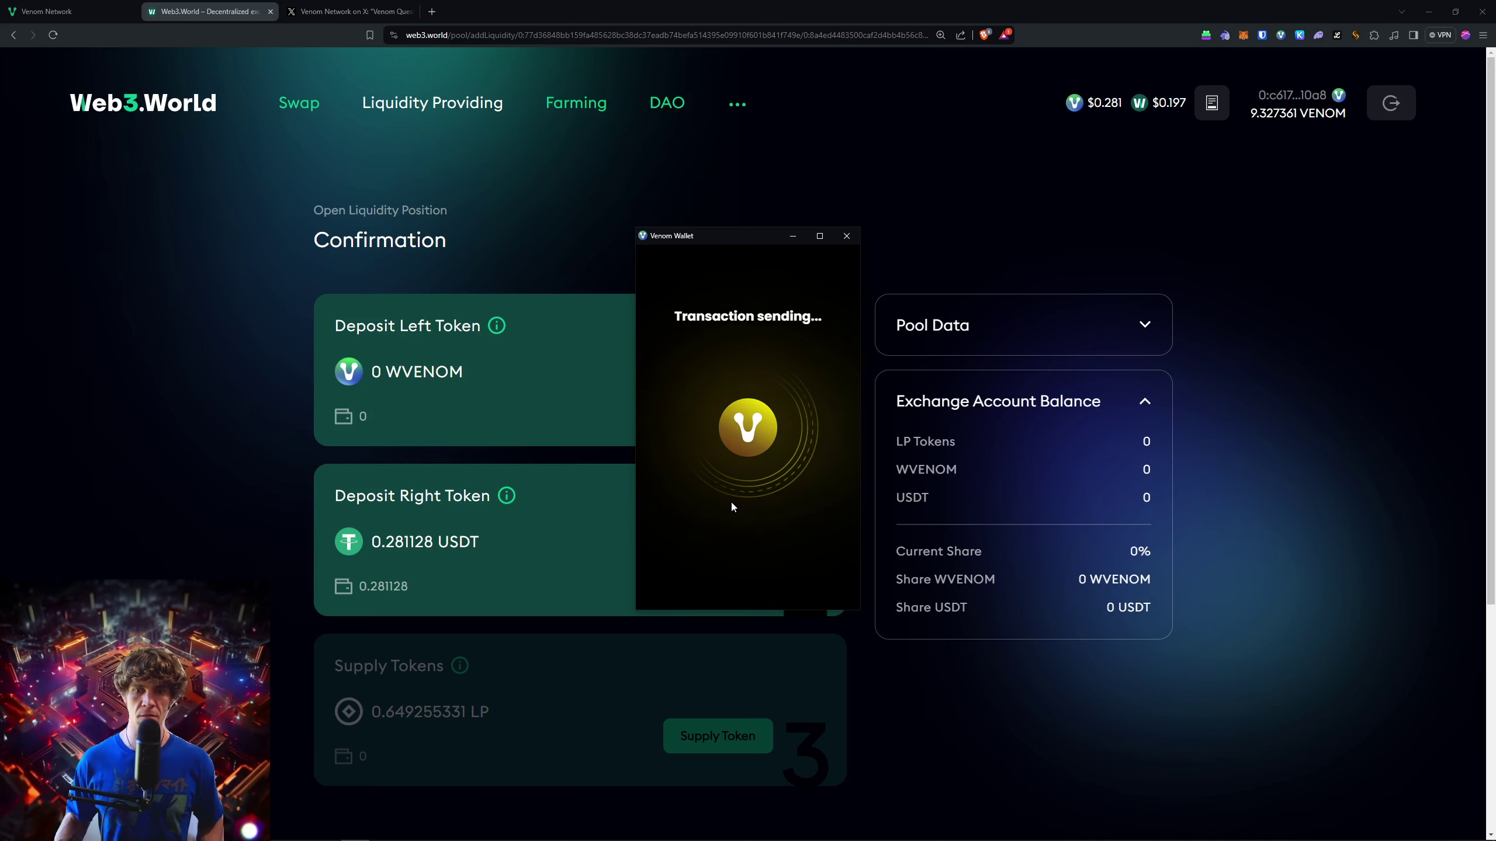
{"action": "scroll", "coordinate": [764, 519], "scroll_direction": "down", "scroll_amount": 2}
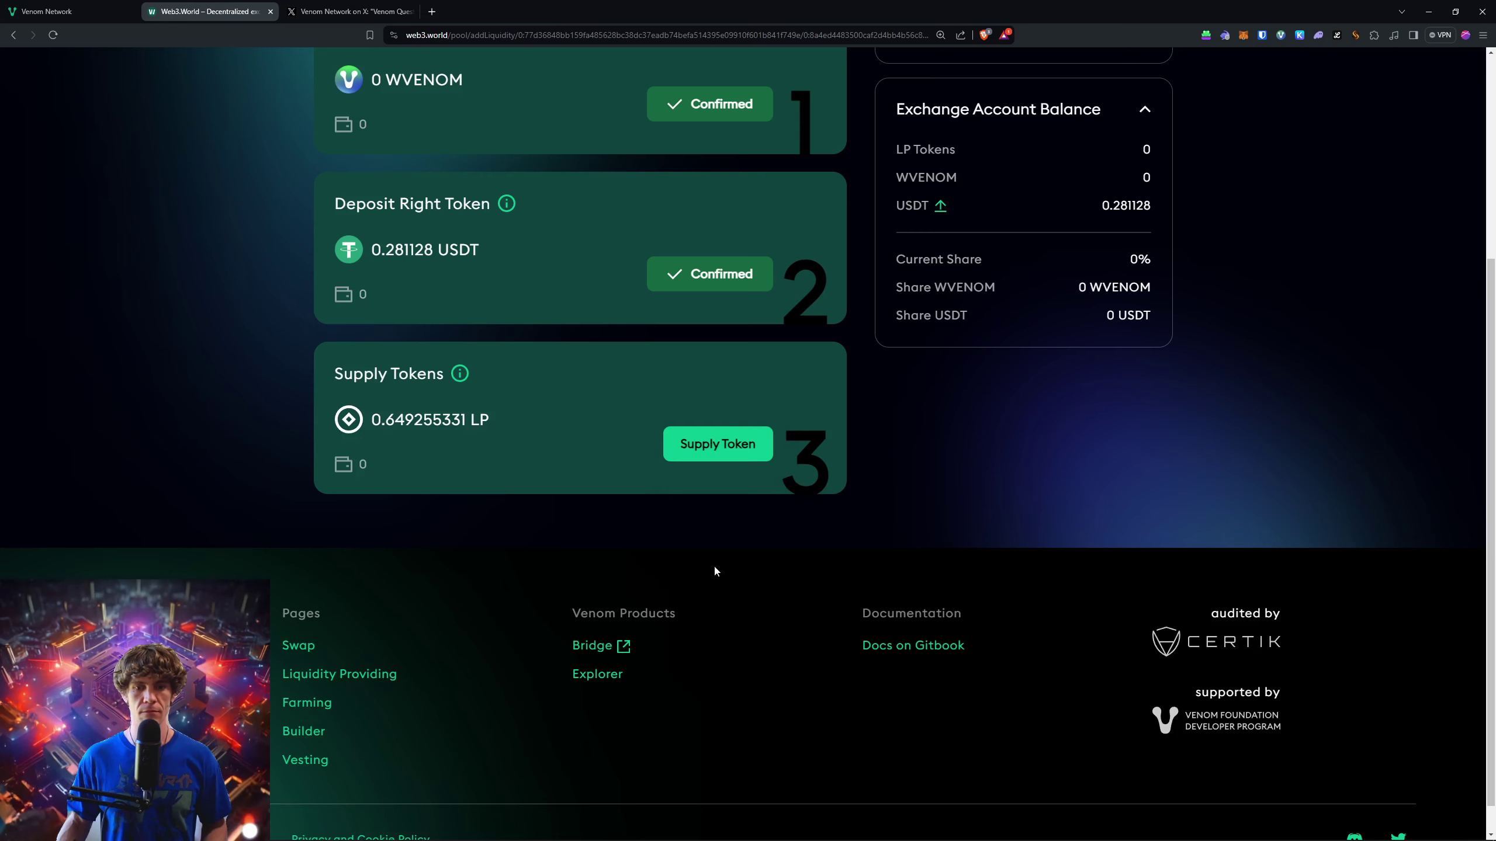
Supply the deposit for about 0.649 LP tokens and confirm the liquidity task shows Done.
{"action": "left_click", "coordinate": [729, 445]}
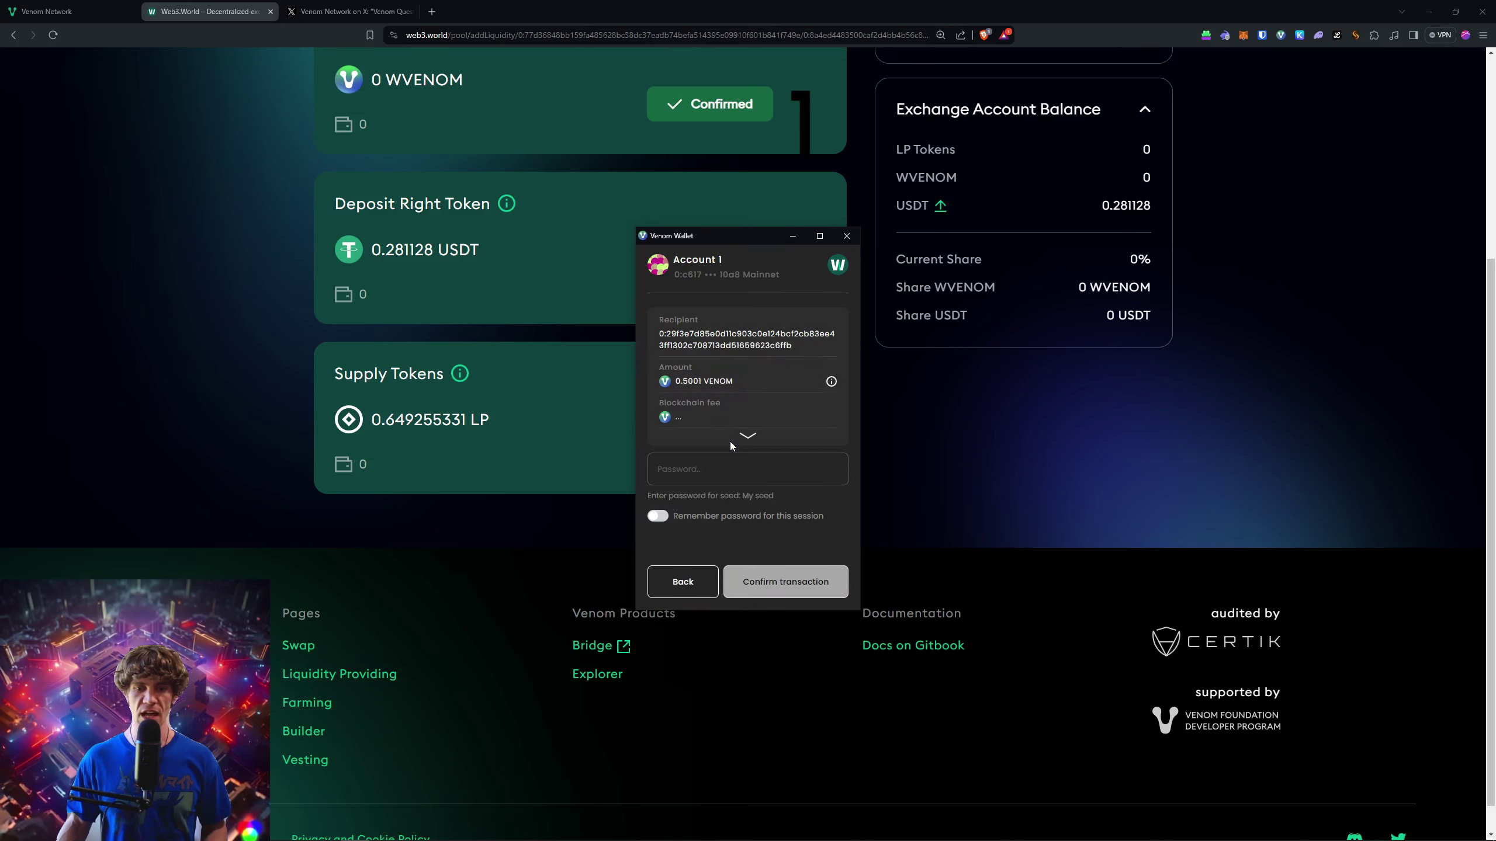
{"action": "type", "text": "•"}
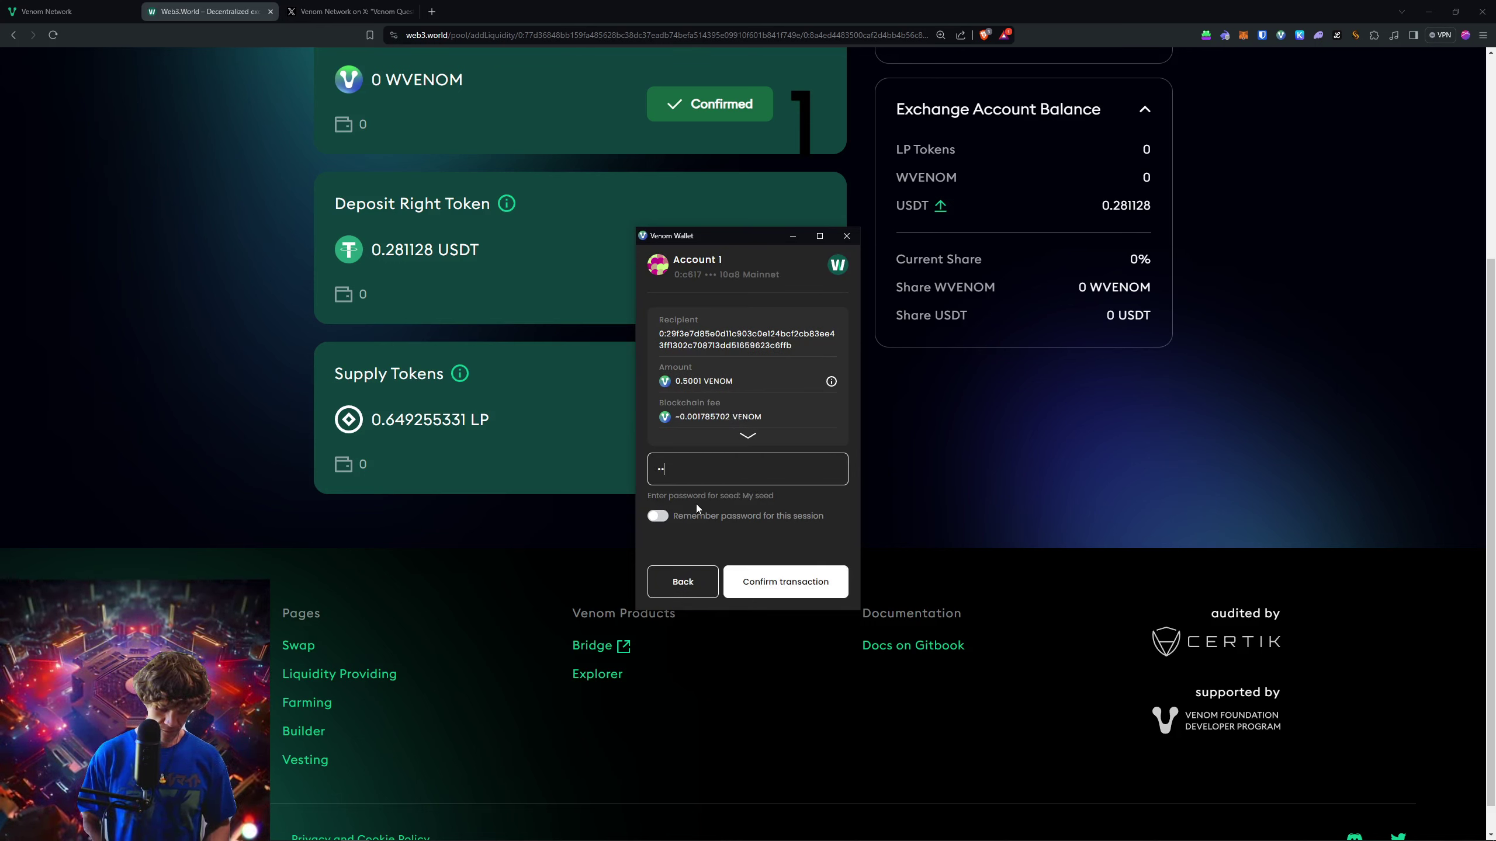
{"action": "key", "text": "Return"}
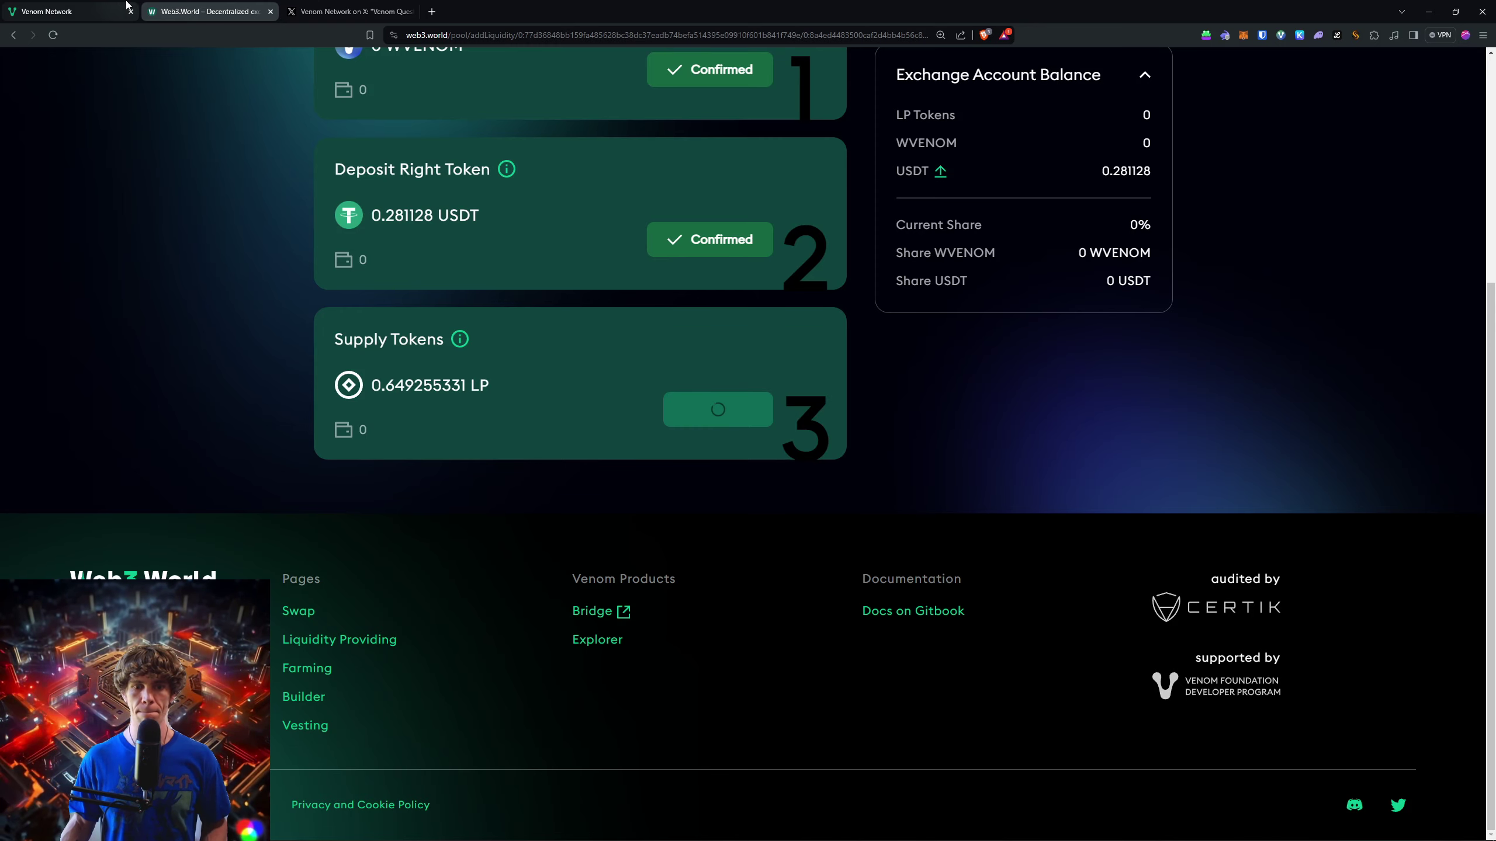
{"action": "left_click", "coordinate": [47, 11]}
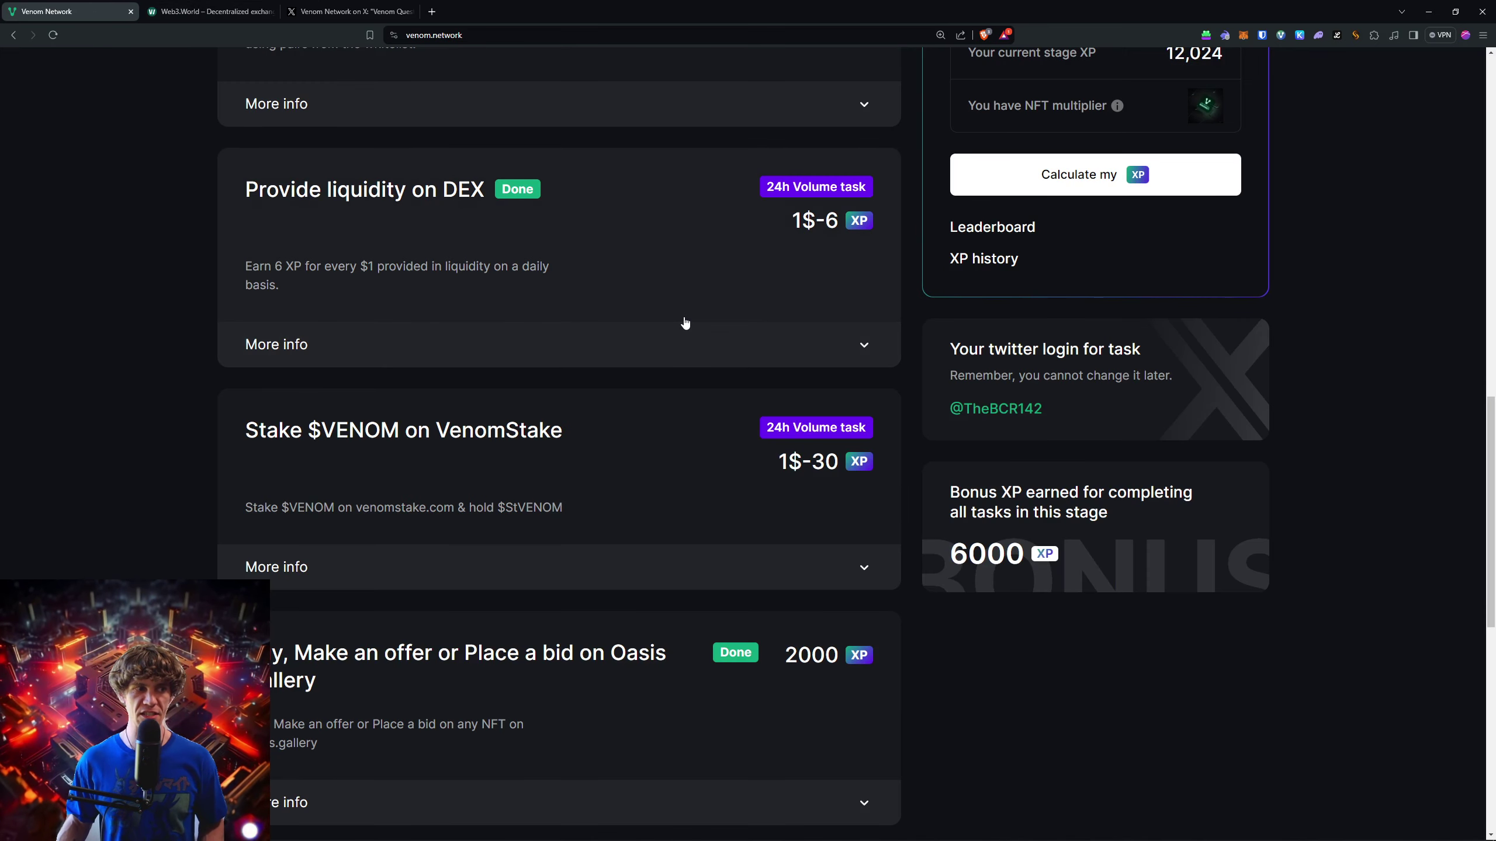
{"action": "scroll", "coordinate": [701, 387], "scroll_direction": "down", "scroll_amount": 3}
{"action": "scroll", "coordinate": [597, 132], "scroll_direction": "up", "scroll_amount": 2}
{"action": "left_click", "coordinate": [433, 313]}
{"action": "scroll", "coordinate": [433, 314], "scroll_direction": "up", "scroll_amount": 1}
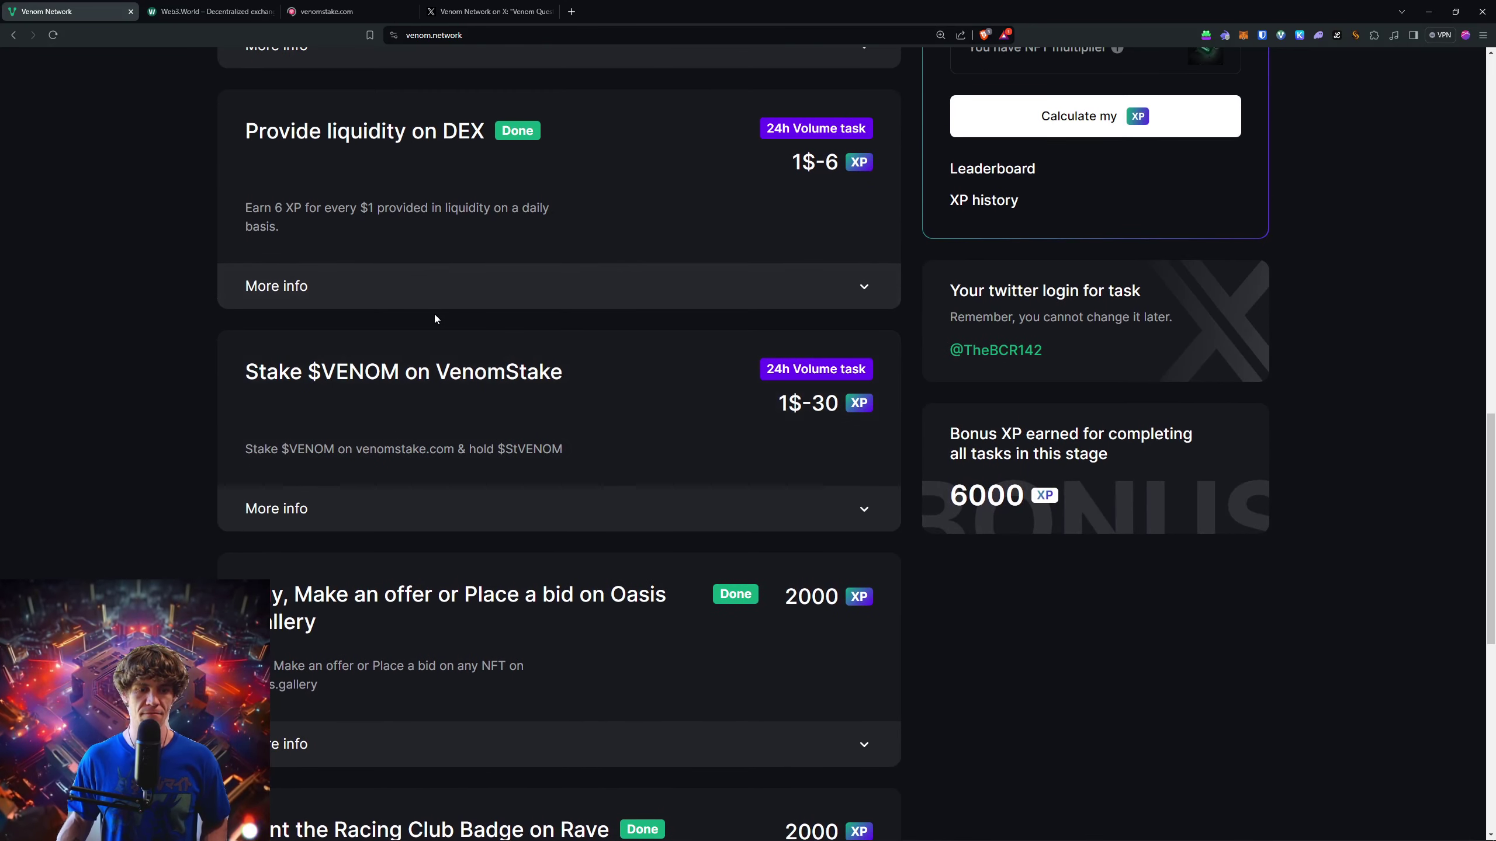
{"action": "scroll", "coordinate": [434, 311], "scroll_direction": "down", "scroll_amount": 2}
Switch to VenomStake and close the Web3.World and Venom Network X tabs.
{"action": "left_click", "coordinate": [386, 11]}
{"action": "left_click", "coordinate": [265, 14]}
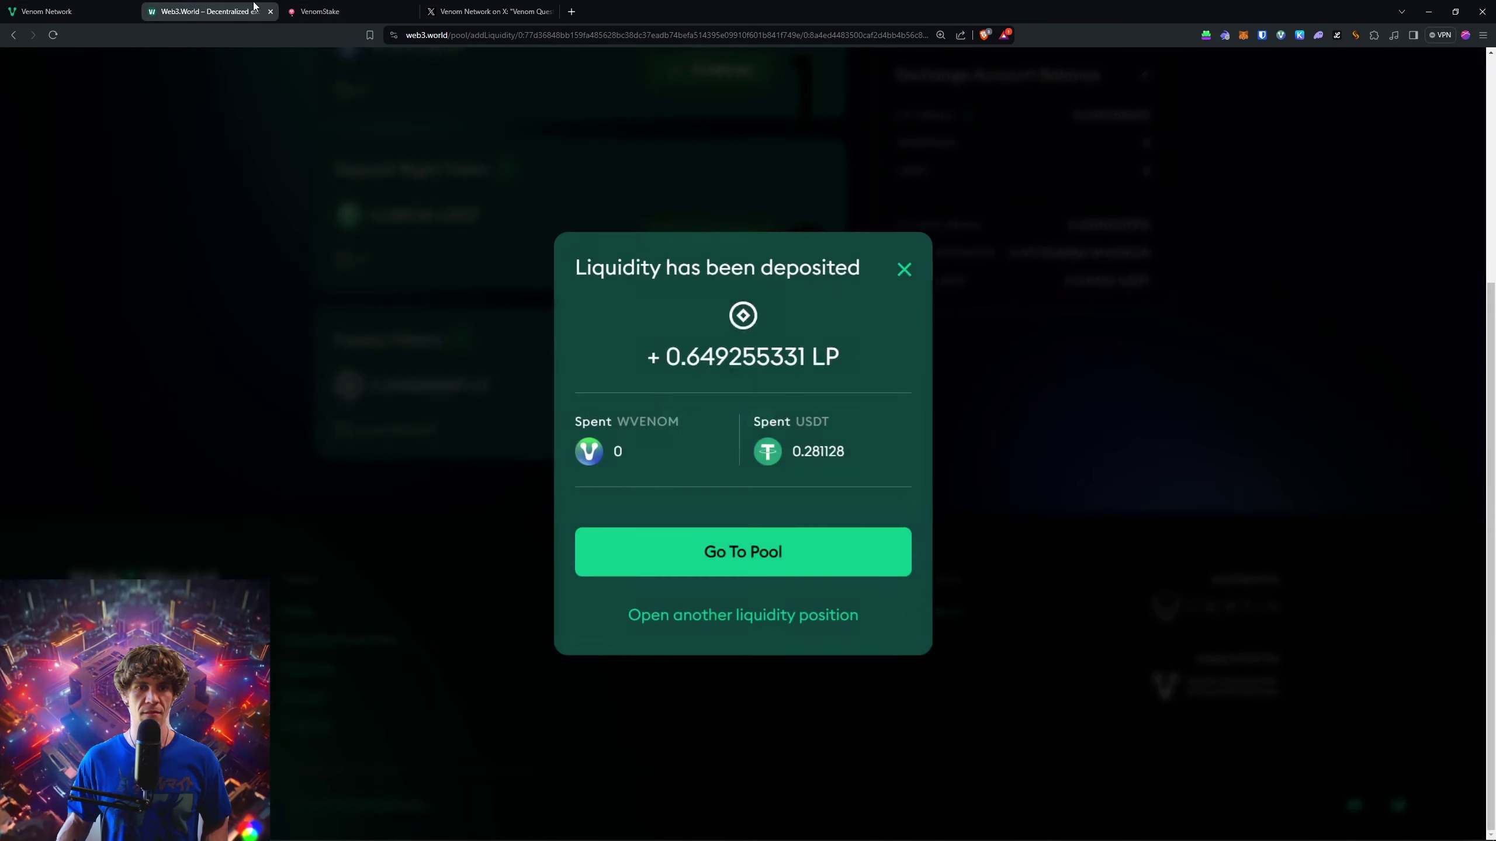
{"action": "left_click", "coordinate": [269, 12]}
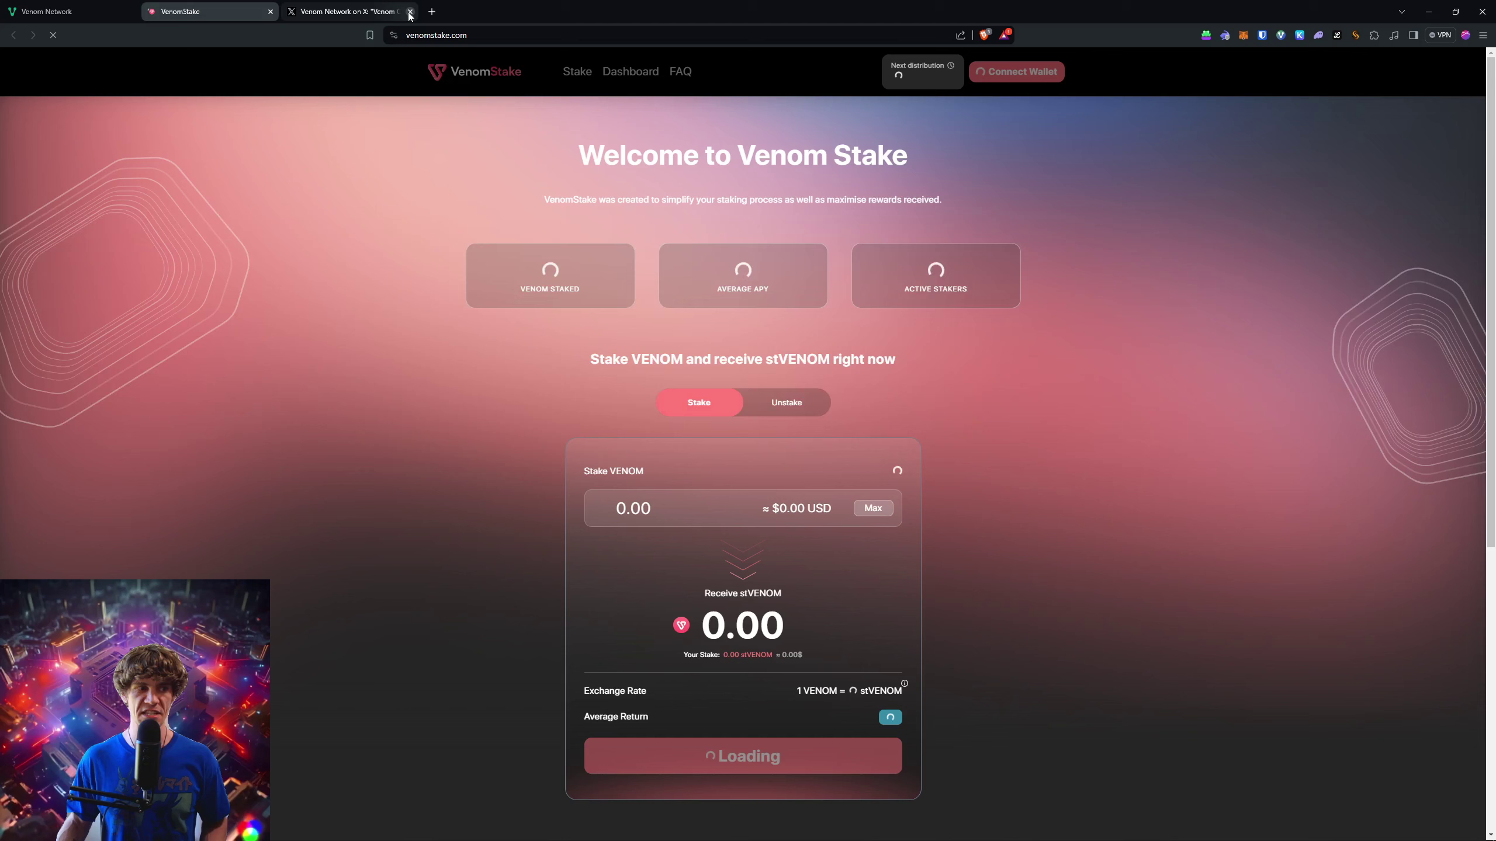
{"action": "left_click", "coordinate": [409, 13]}
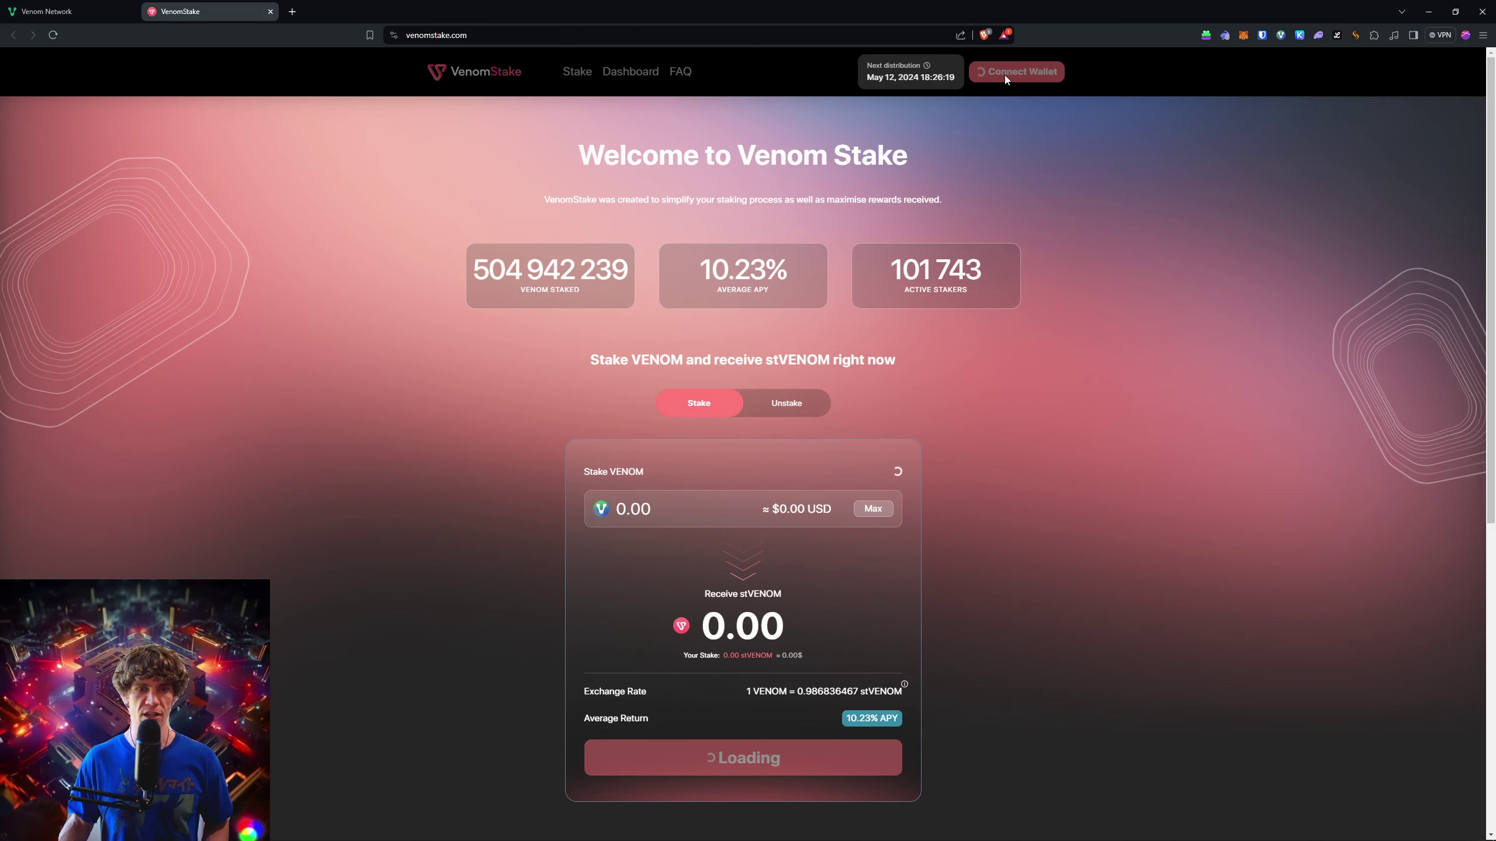
Try staking 0.25 VENOM, cancel the confirmation, view the Unstake form, and return to the quest list.
{"action": "left_click", "coordinate": [701, 509]}
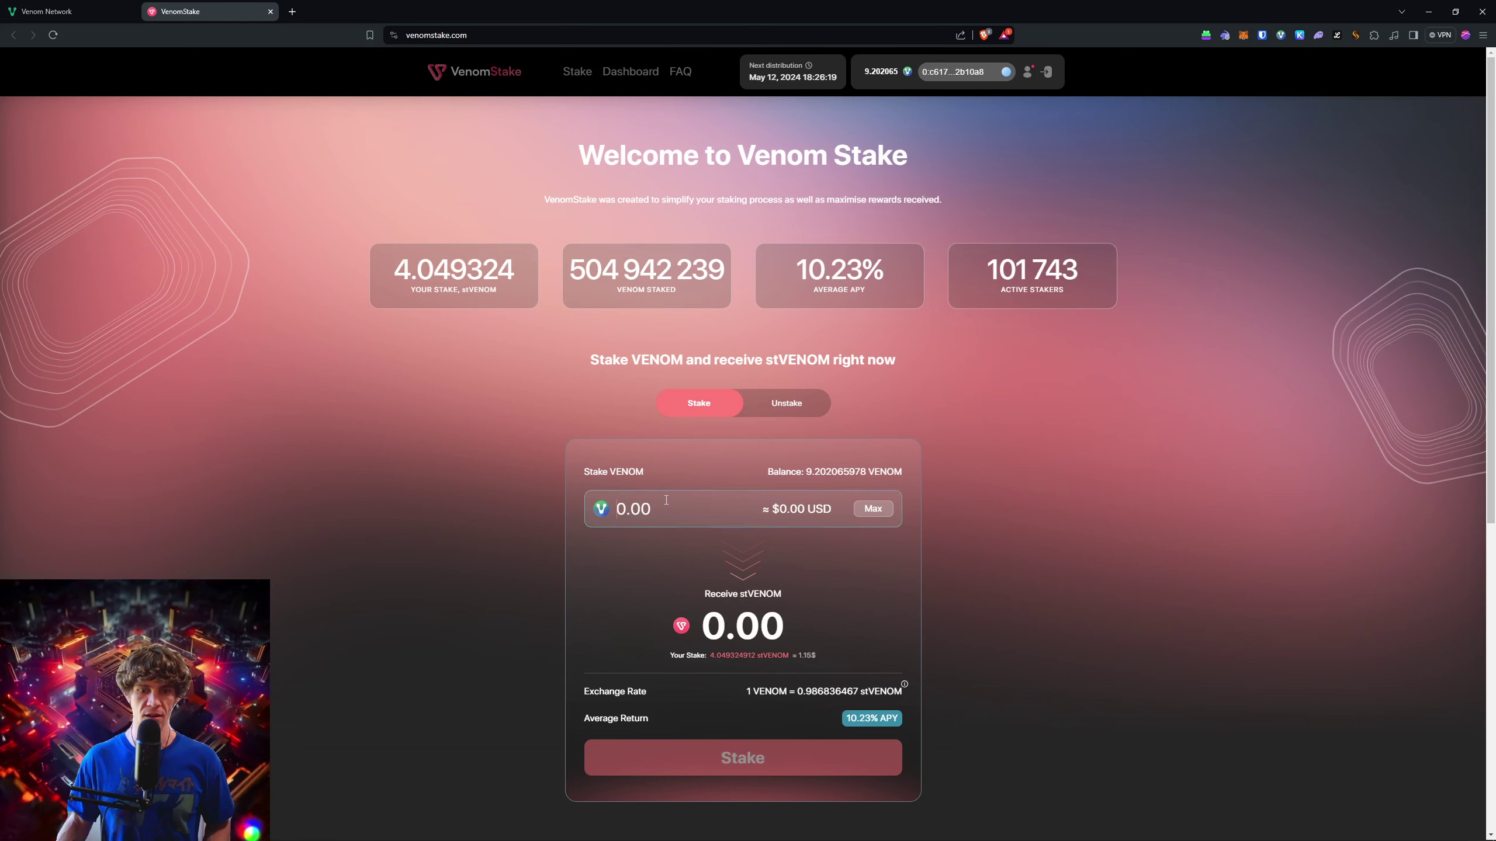
{"action": "type", "text": "1"}
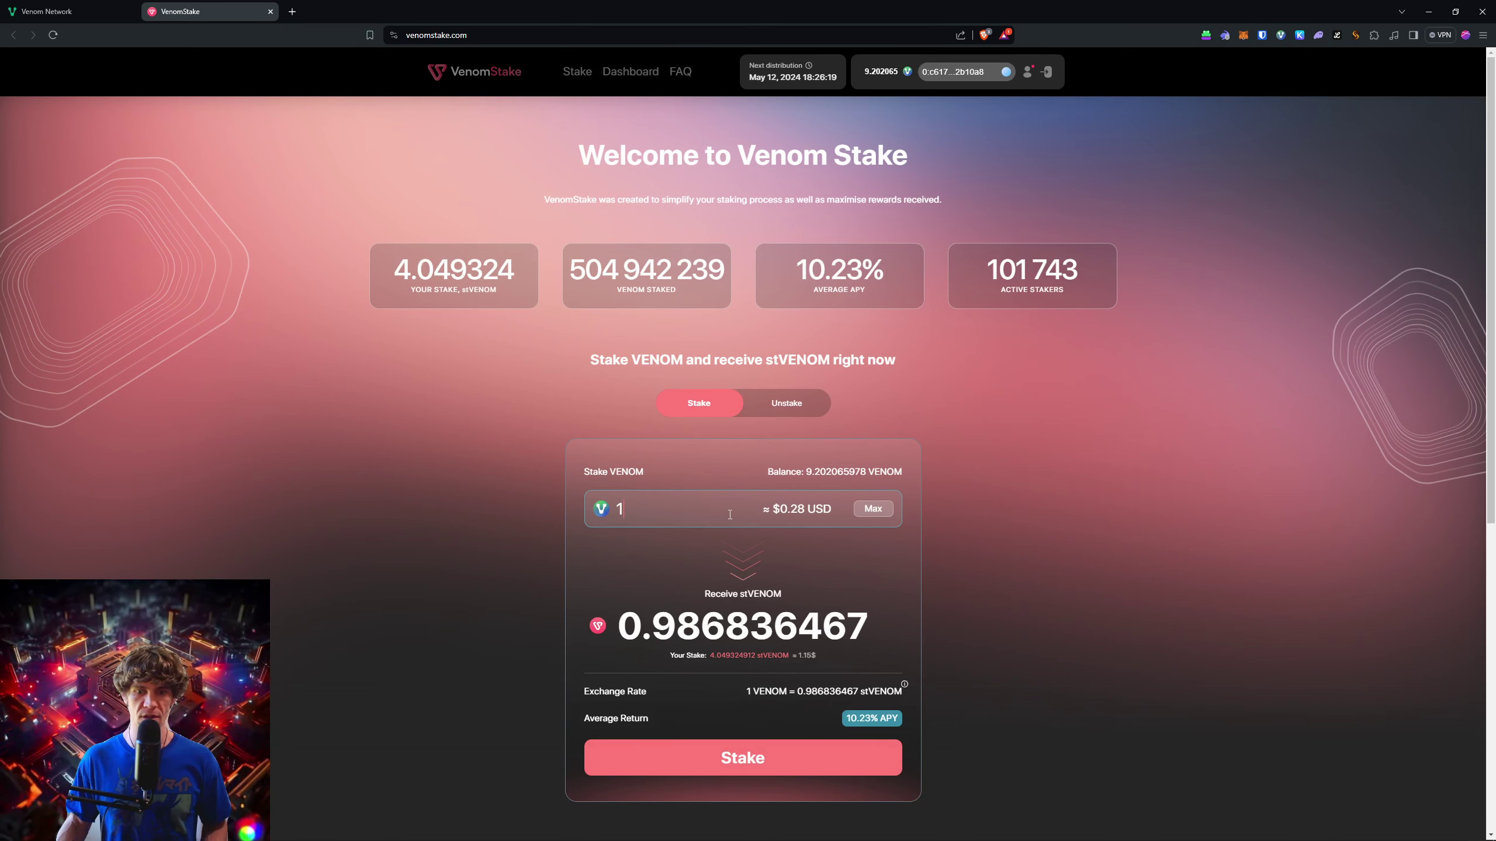
{"action": "type", "text": "0.25"}
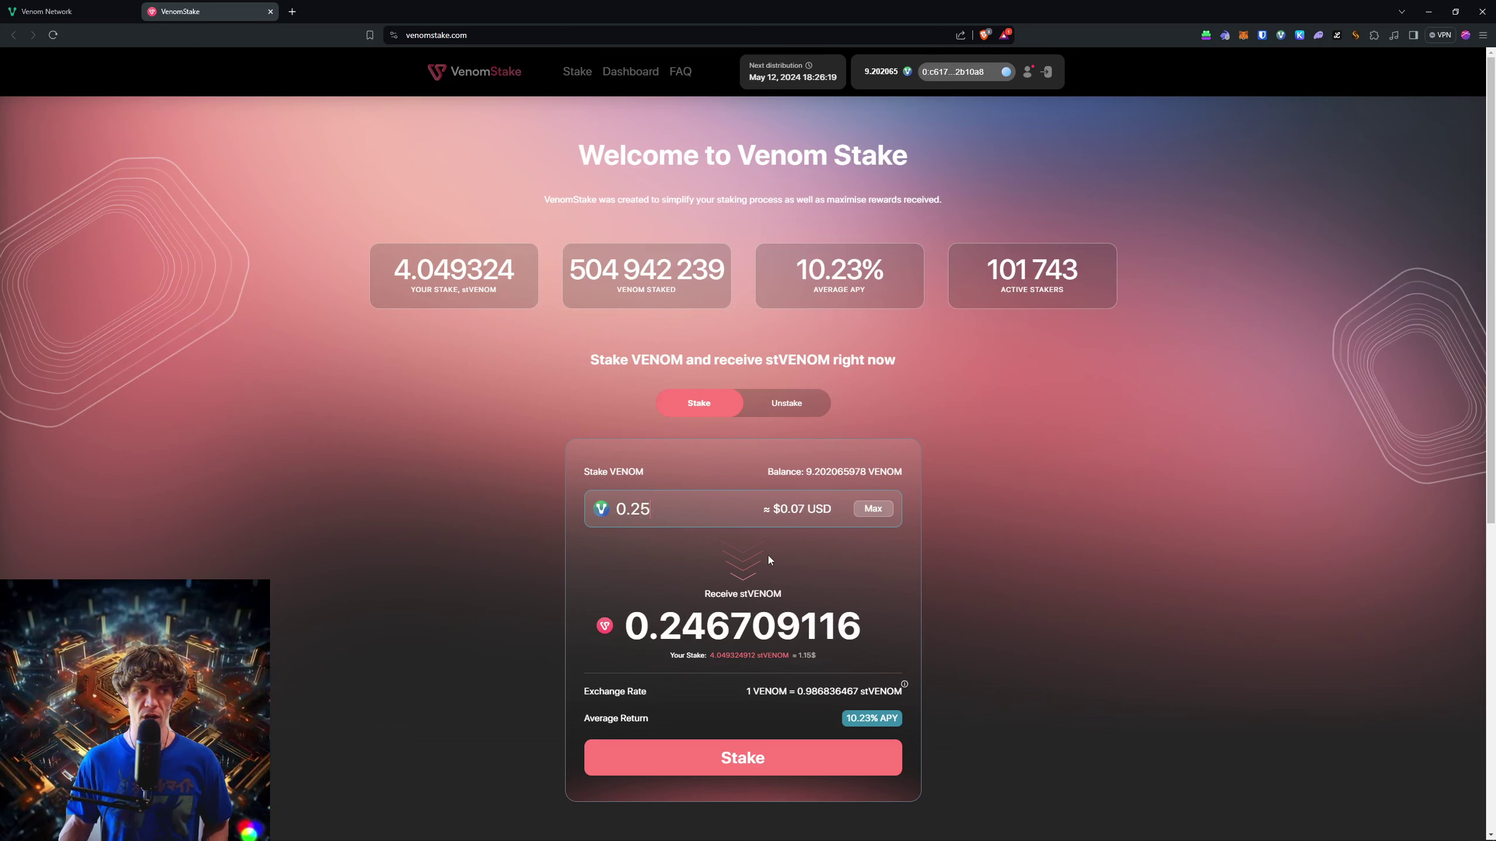
{"action": "left_click", "coordinate": [758, 757]}
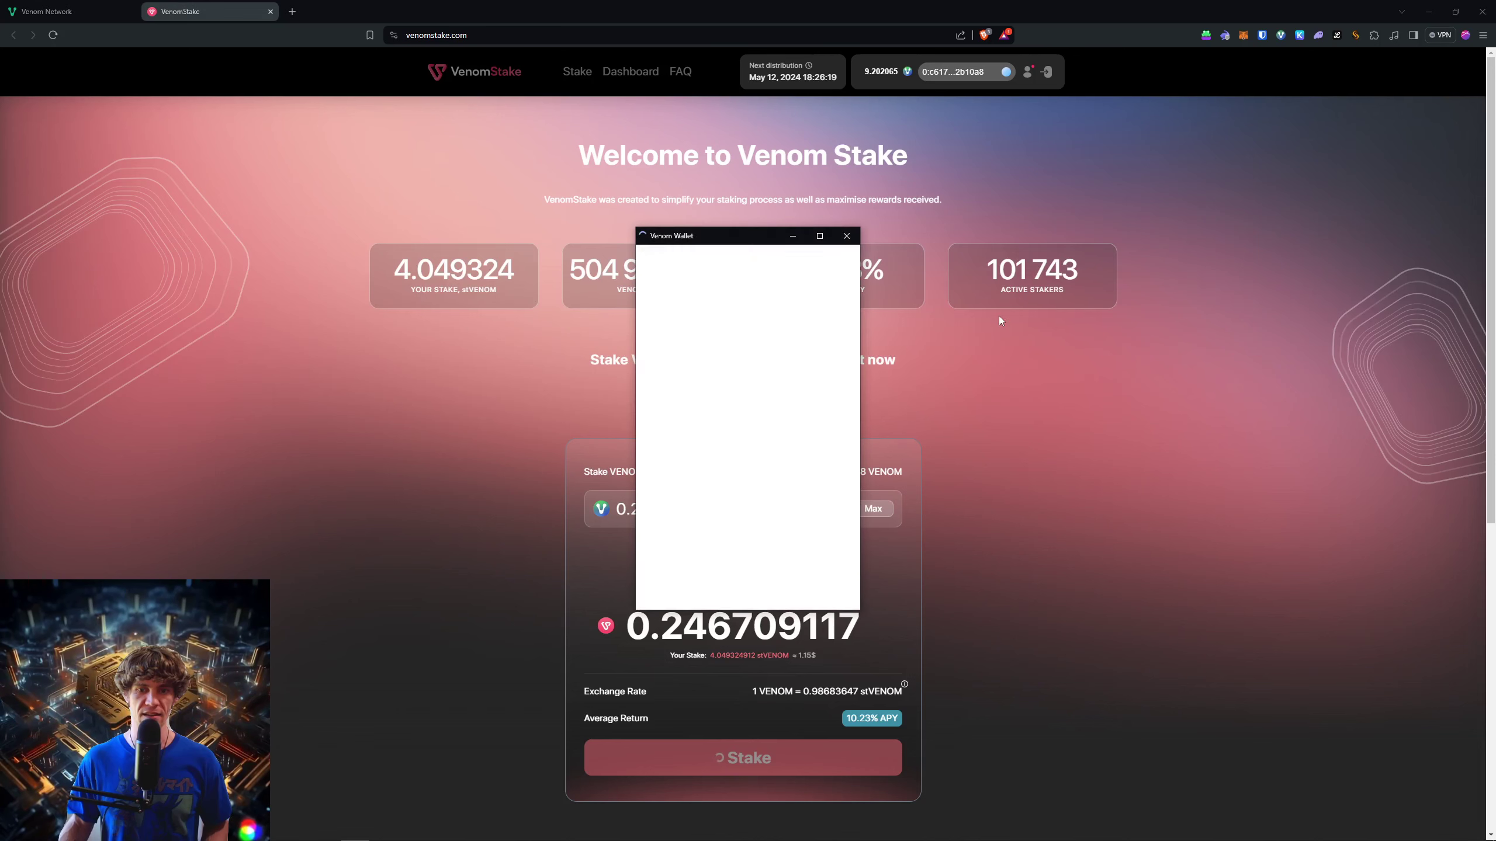
{"action": "left_click", "coordinate": [854, 235]}
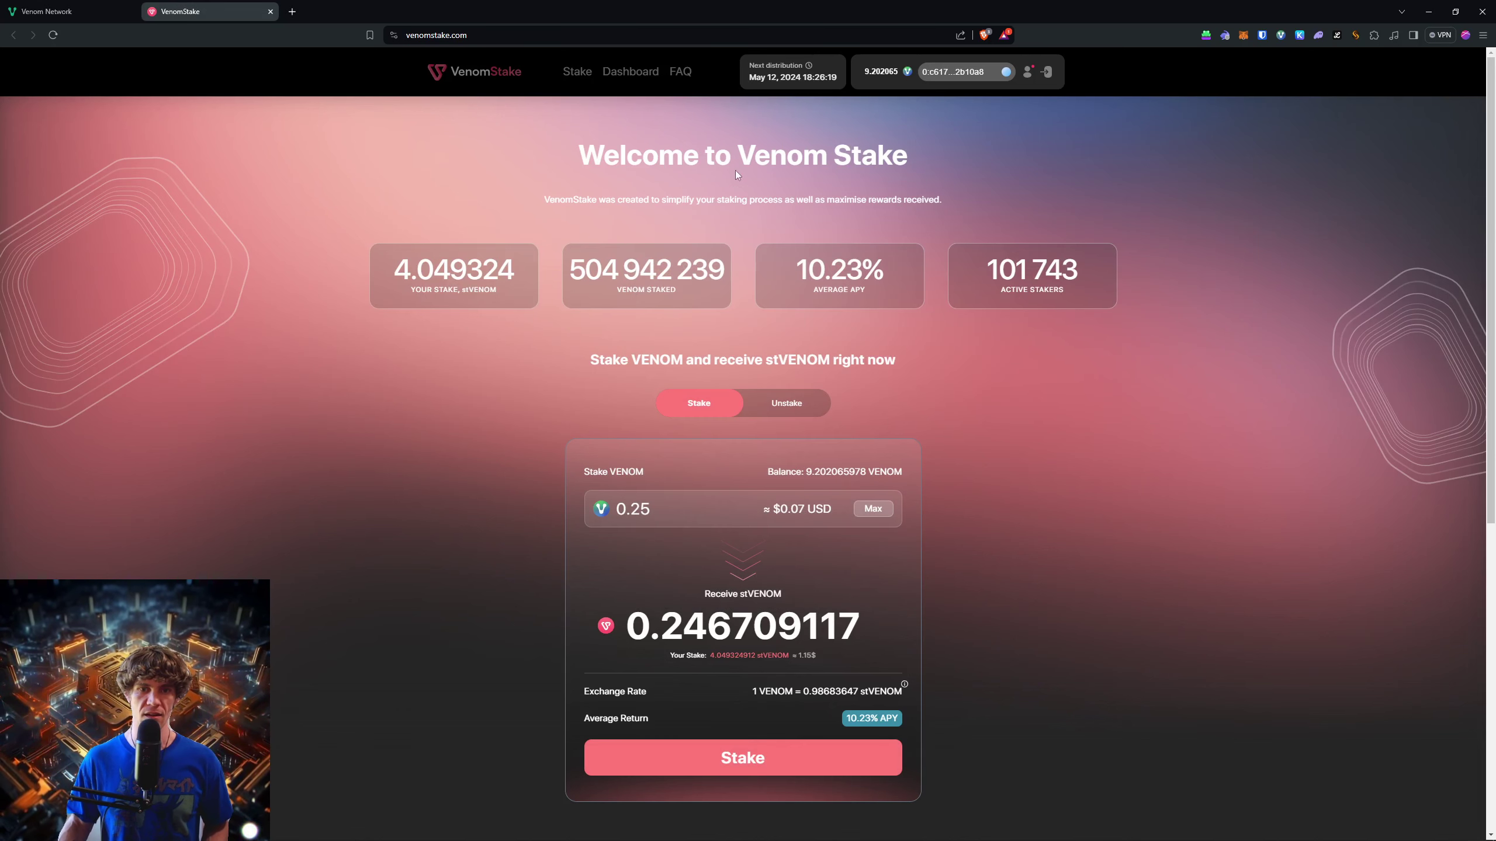
{"action": "left_click", "coordinate": [781, 402]}
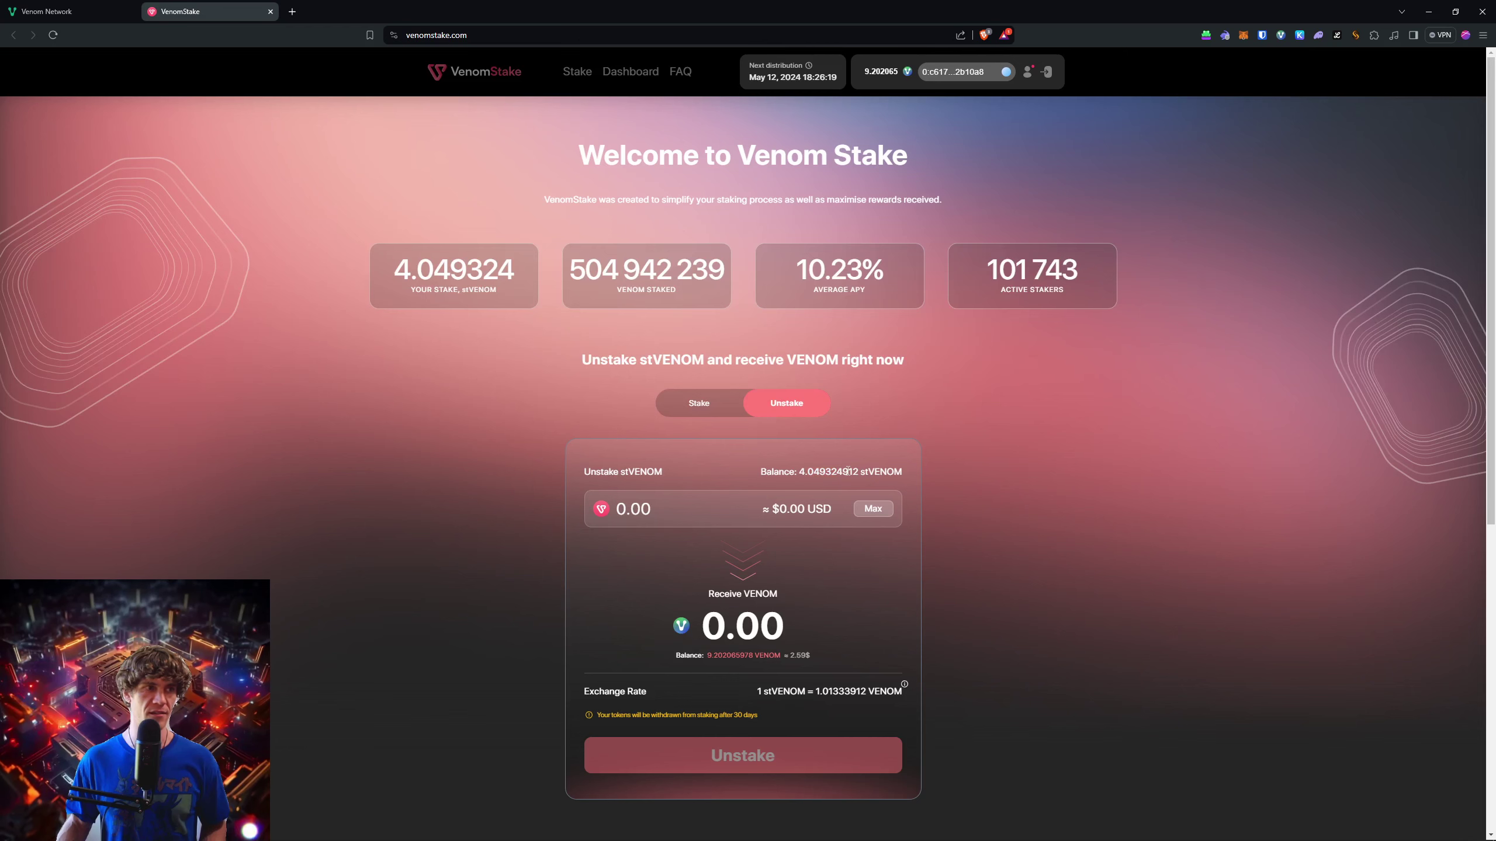
{"action": "left_click", "coordinate": [71, 12]}
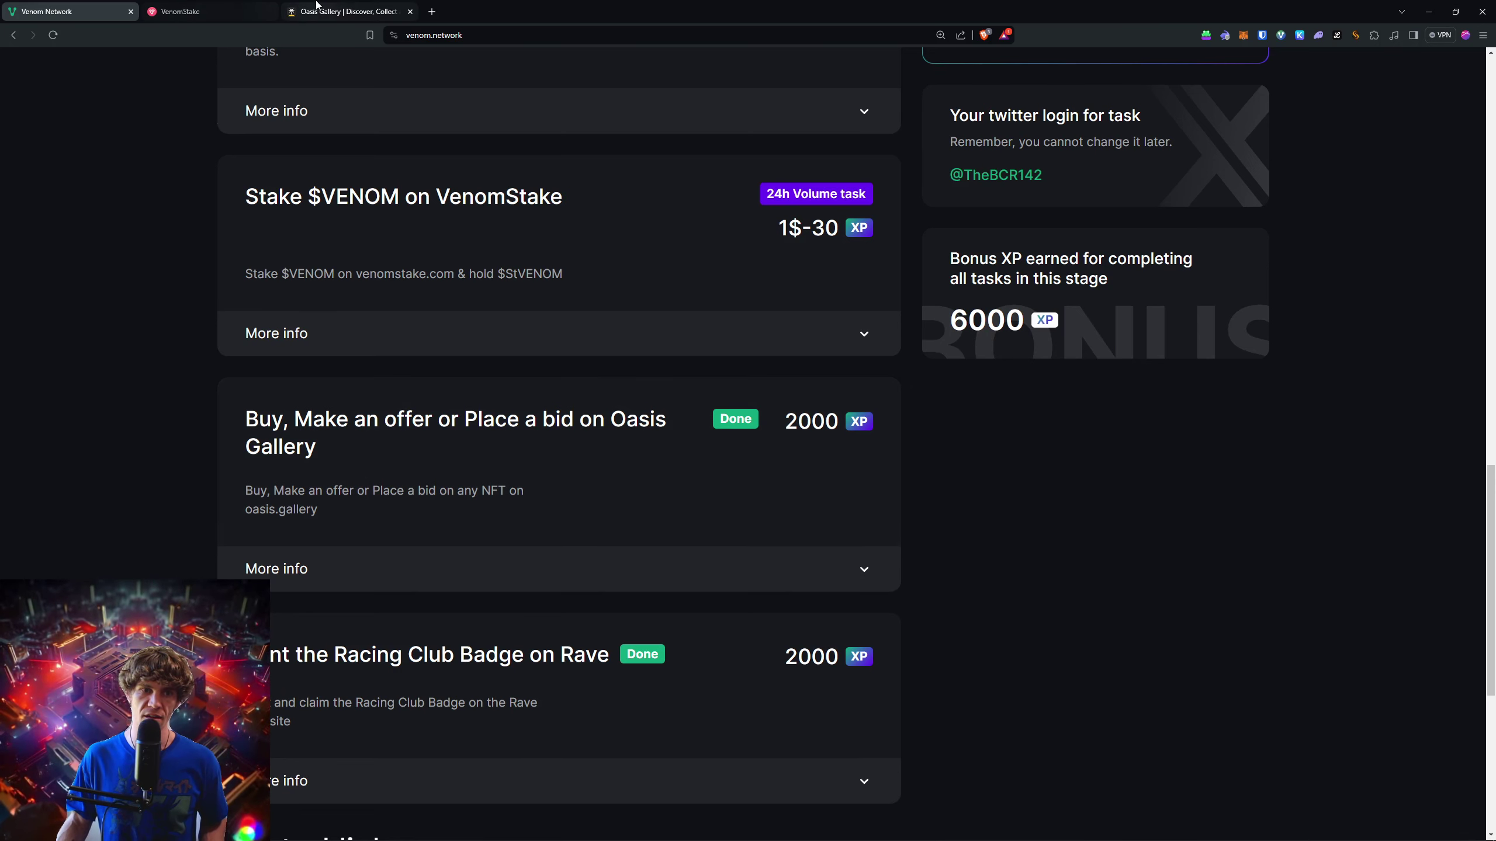
View a Venom Early Participant NFT in Oasis Gallery, start a bid at 4.66524 and cancel it.
{"action": "left_click", "coordinate": [350, 10]}
{"action": "scroll", "coordinate": [653, 264], "scroll_direction": "down", "scroll_amount": 2}
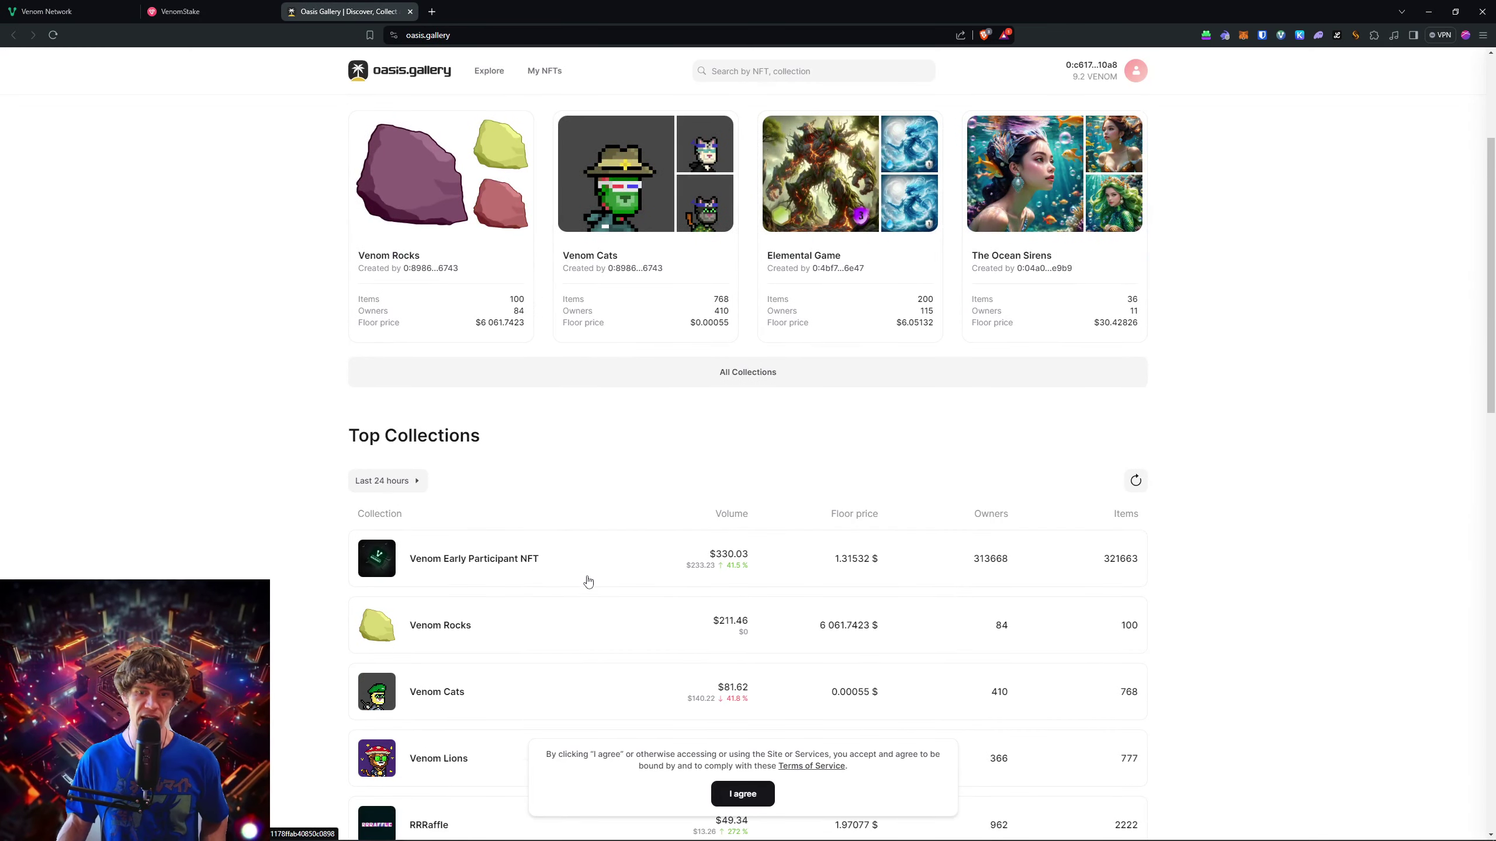
{"action": "left_click", "coordinate": [568, 563]}
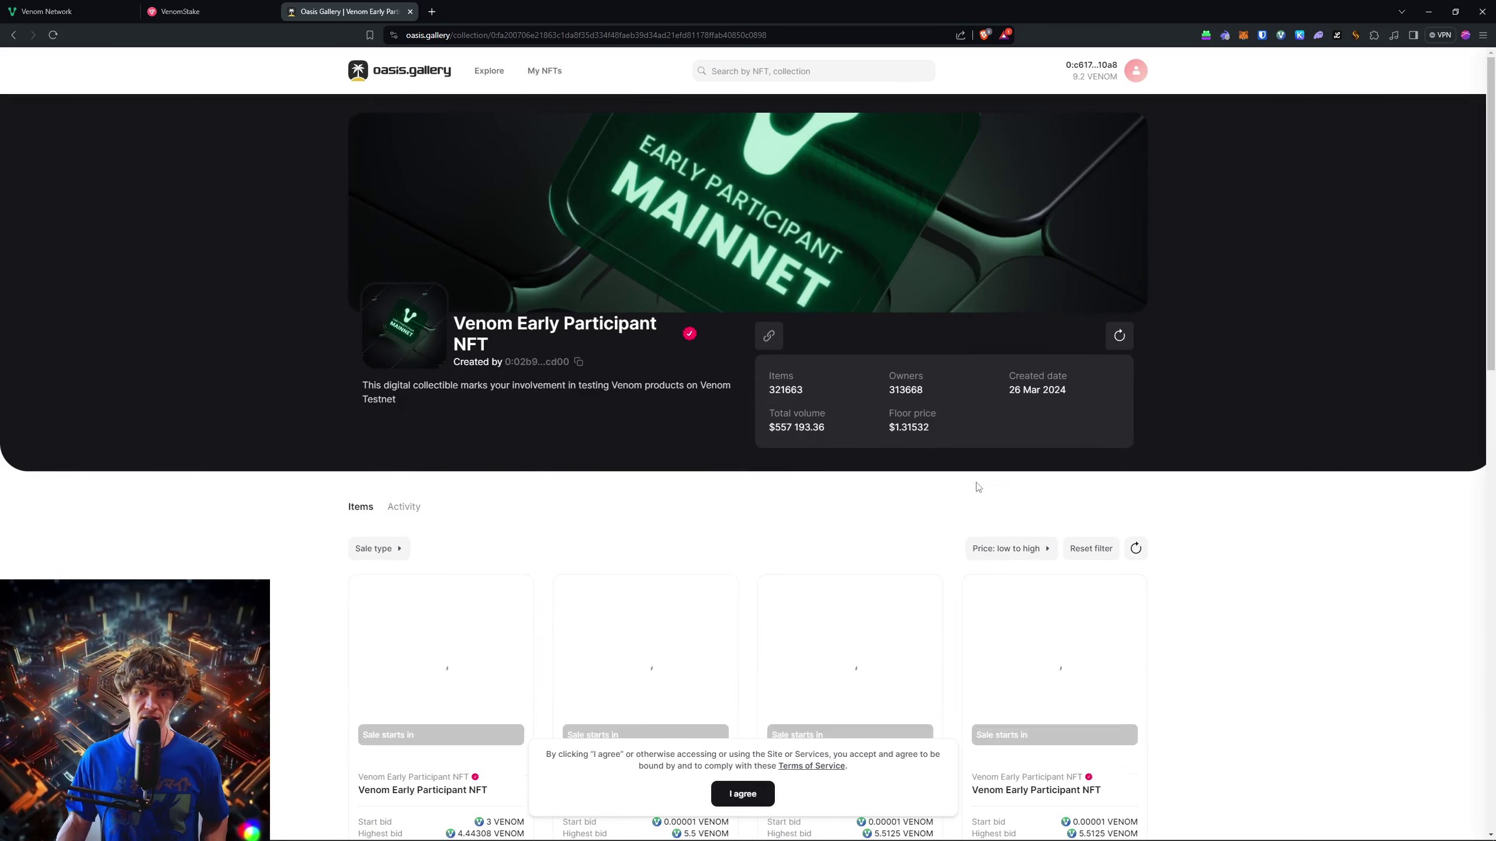
{"action": "scroll", "coordinate": [502, 415], "scroll_direction": "down", "scroll_amount": 2}
{"action": "left_click", "coordinate": [474, 410]}
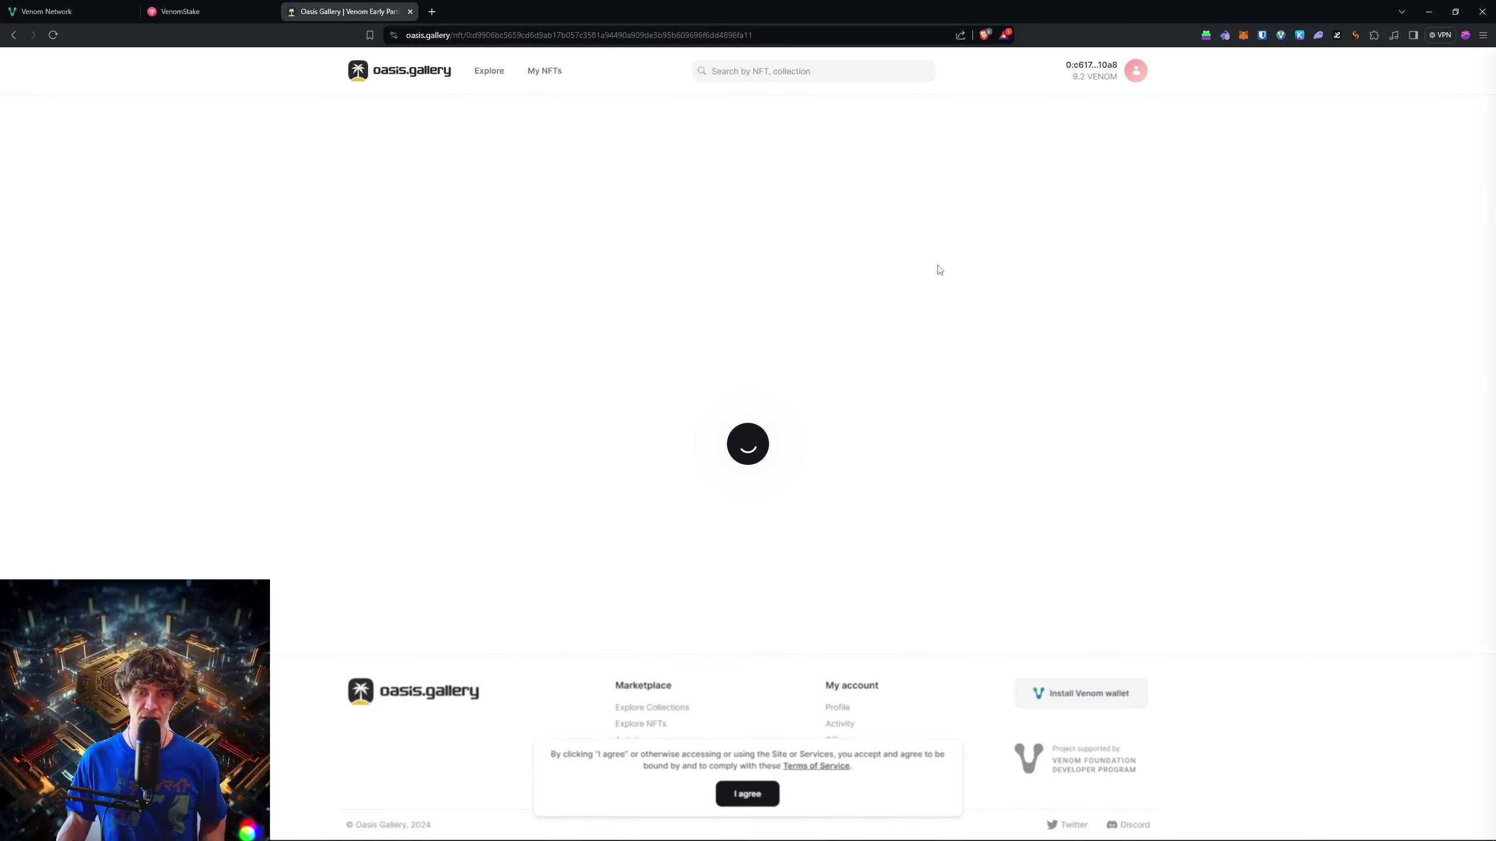
{"action": "left_click", "coordinate": [932, 394]}
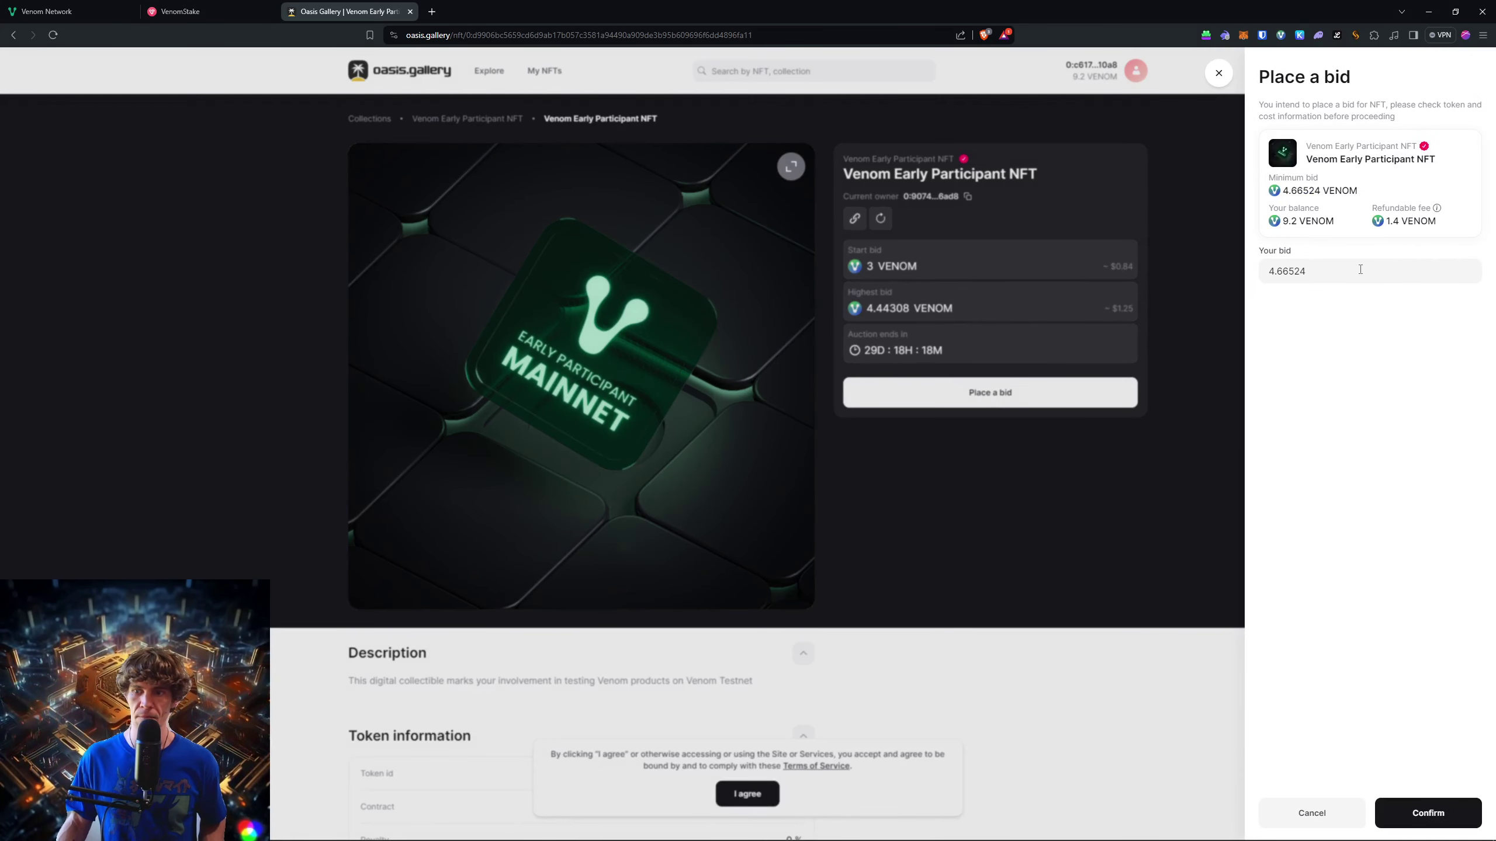
{"action": "left_click_drag", "start_coordinate": [1301, 276], "coordinate": [1205, 288]}
{"action": "type", "text": "1"}
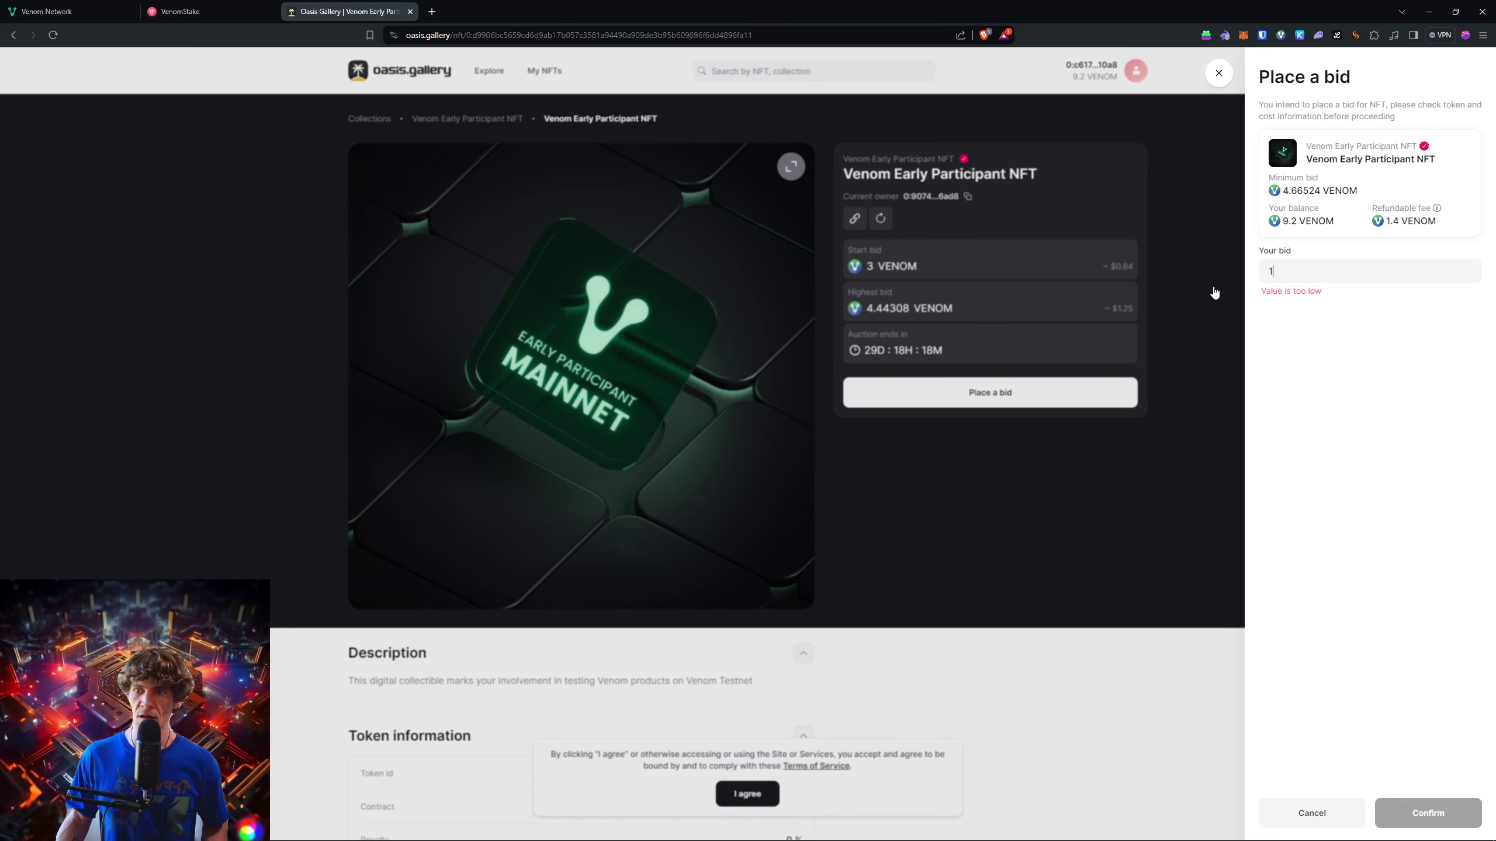
{"action": "key", "text": "BackSpace"}
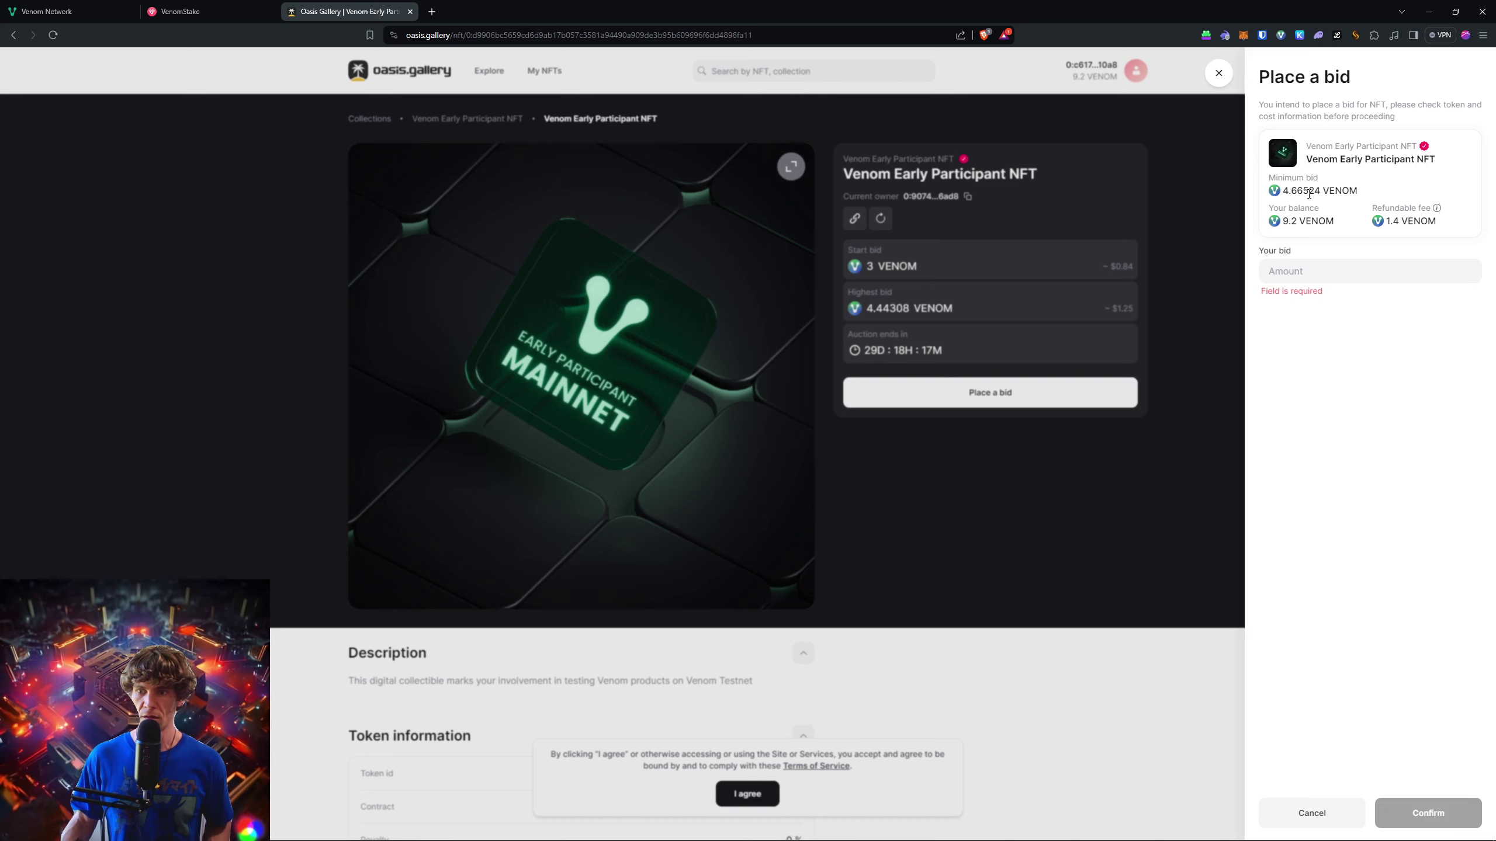
{"action": "left_click", "coordinate": [1311, 814]}
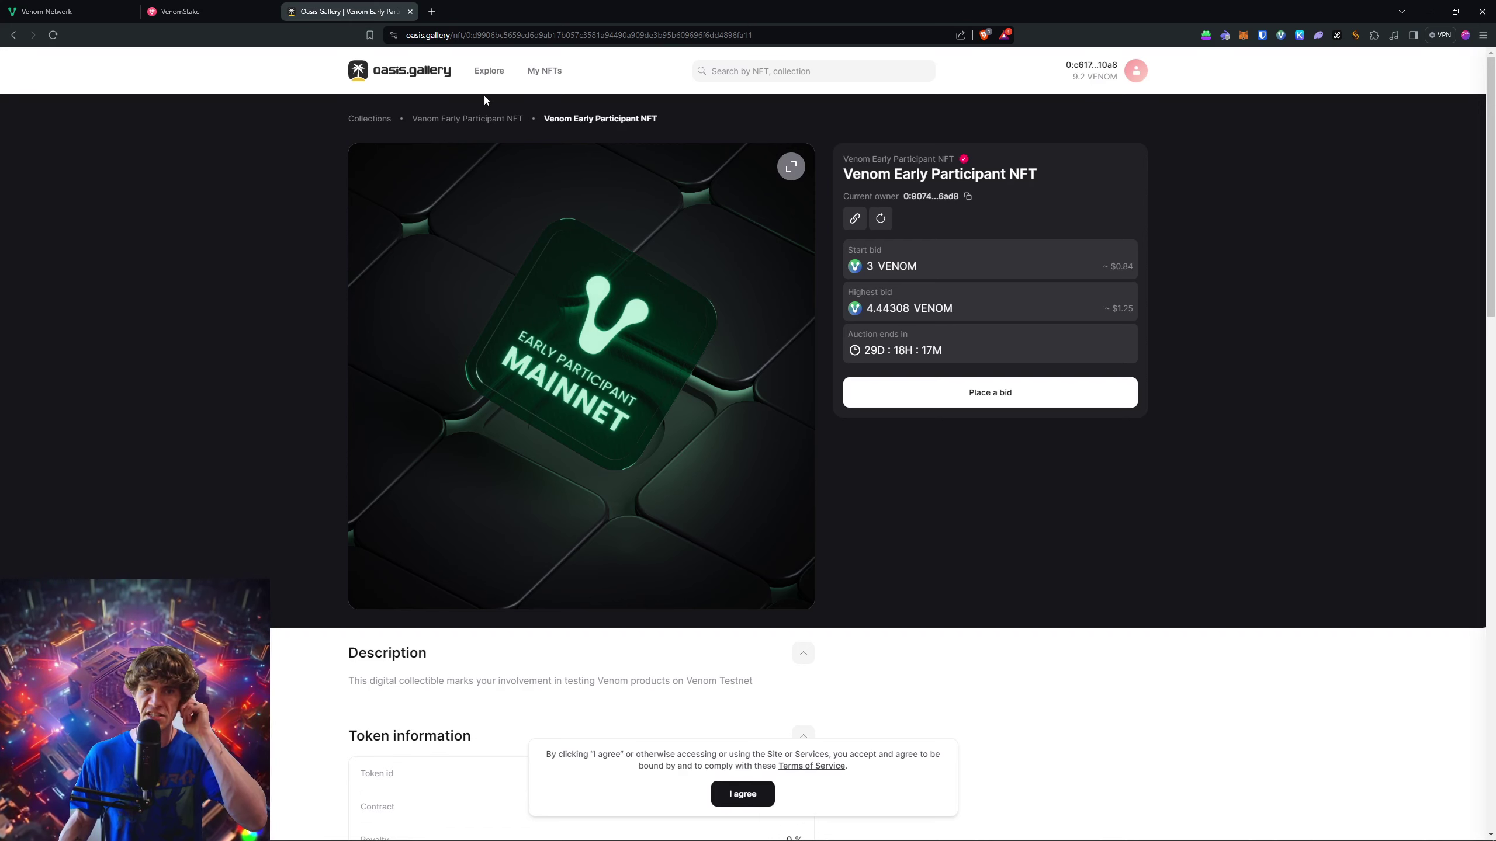
Revisit the Early Participant collection and go back to the gallery home page.
{"action": "left_click", "coordinate": [427, 121]}
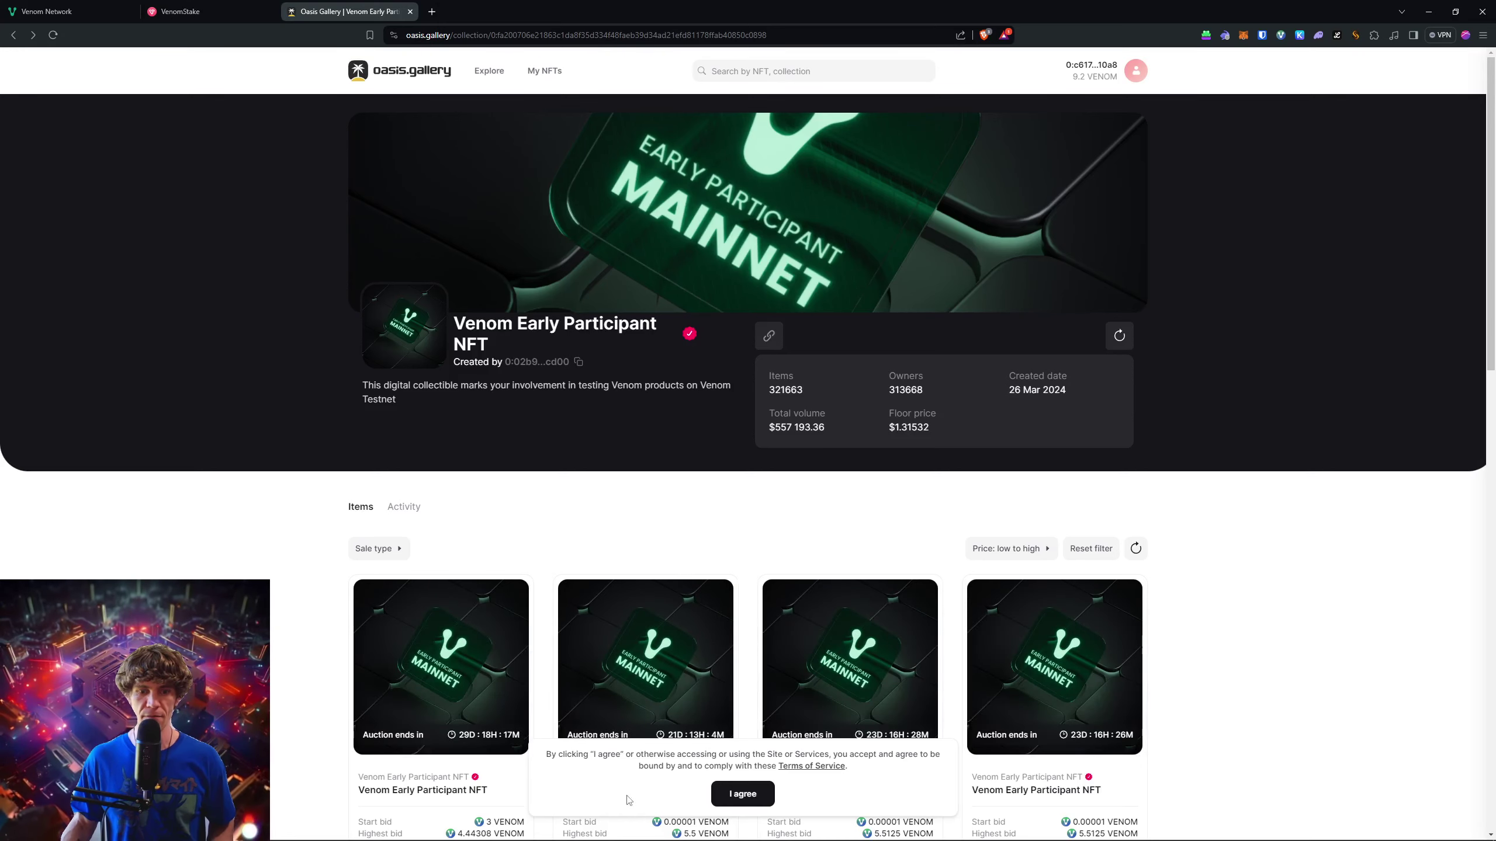
{"action": "key", "text": "alt+Left"}
{"action": "scroll", "coordinate": [624, 545], "scroll_direction": "down", "scroll_amount": 3}
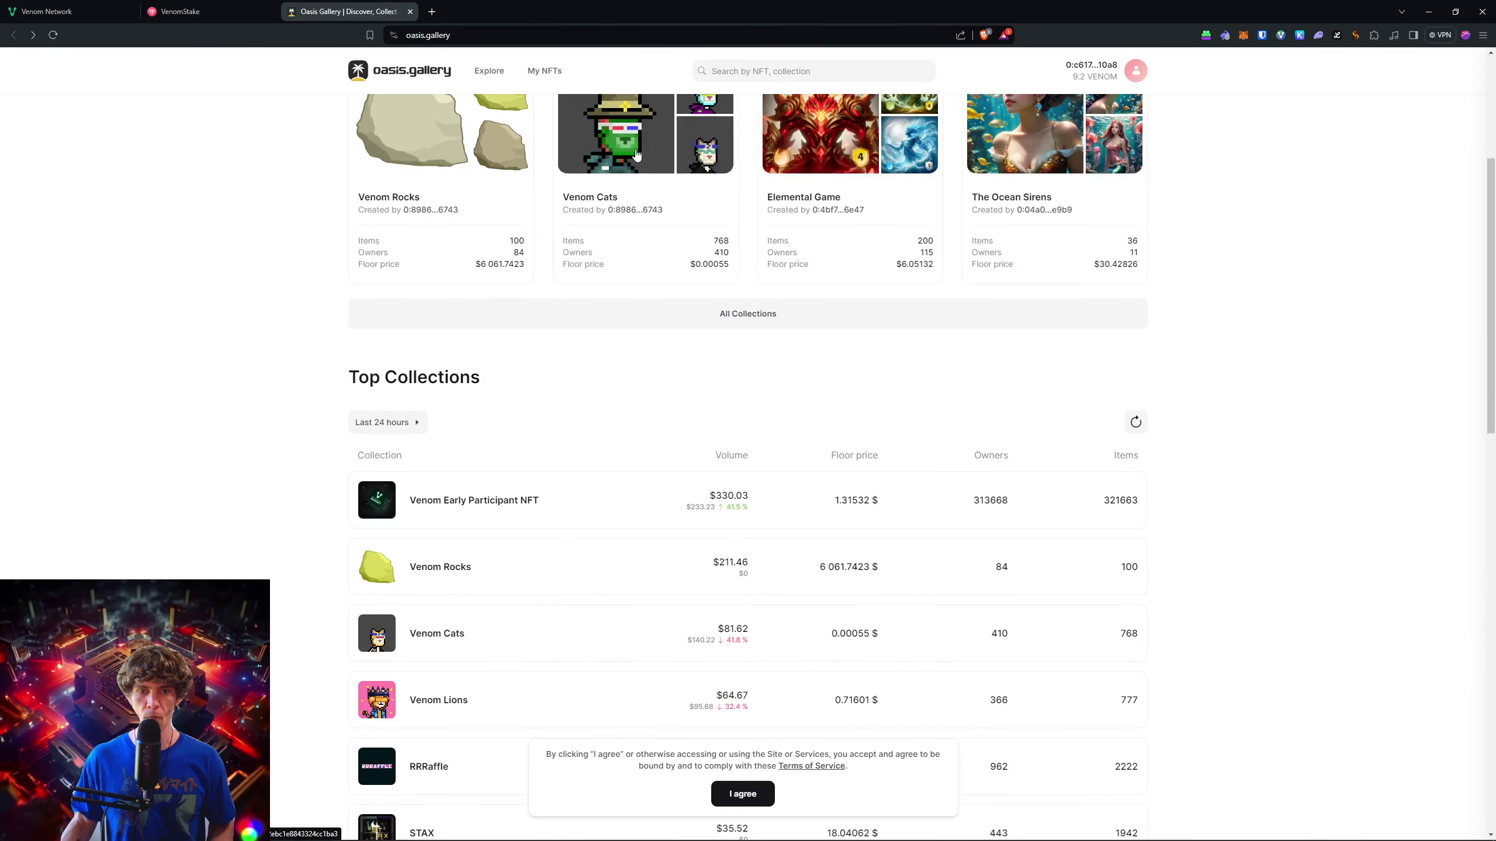
Filter the Venom Cats collection to Buy now items and view Venom Cat #540.
{"action": "left_click", "coordinate": [637, 155]}
{"action": "scroll", "coordinate": [426, 377], "scroll_direction": "down", "scroll_amount": 2}
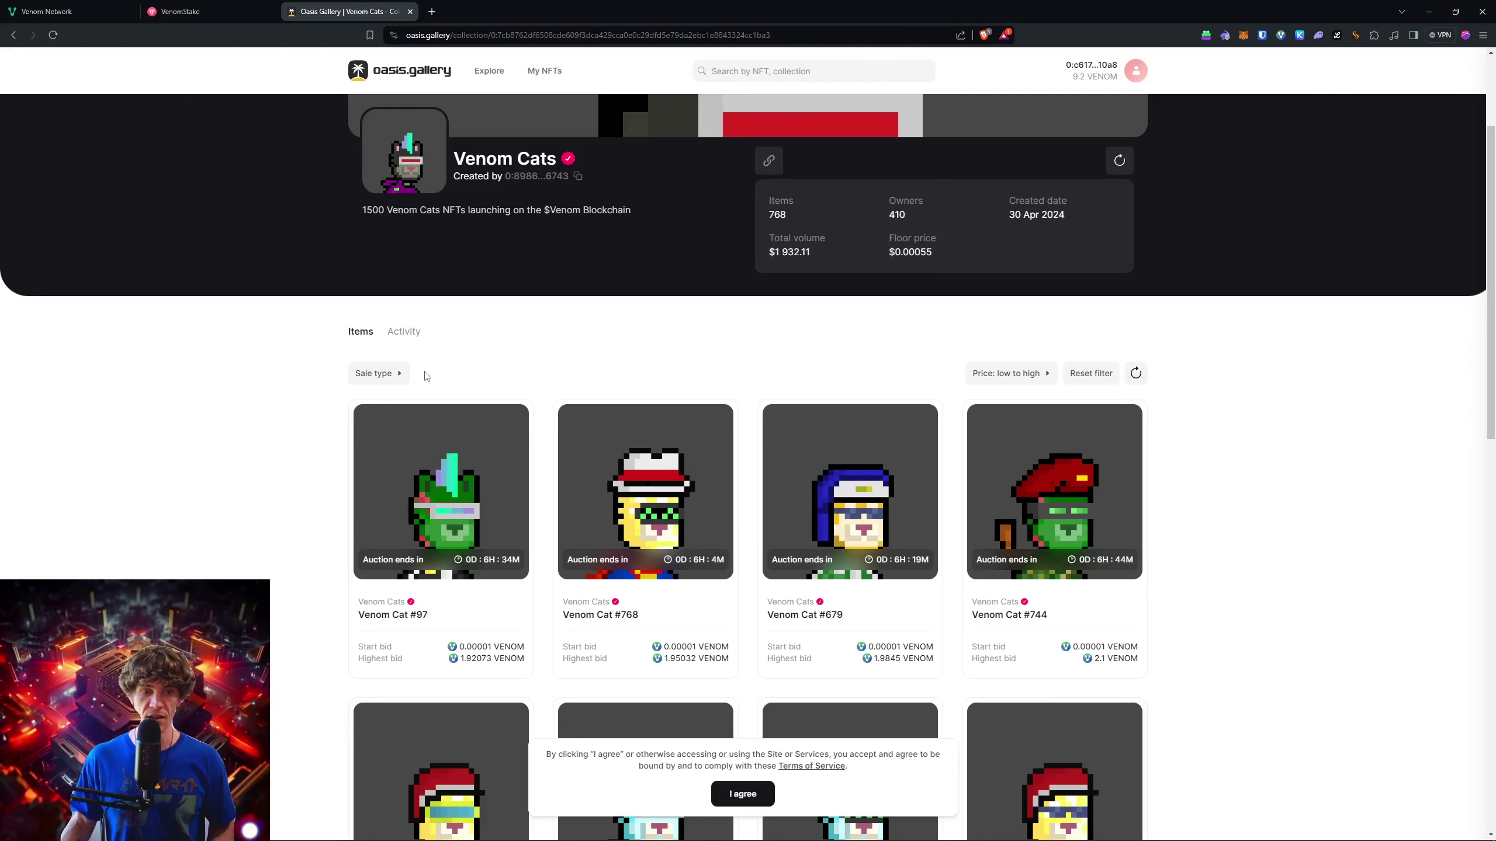
{"action": "left_click", "coordinate": [380, 372]}
{"action": "left_click", "coordinate": [1283, 109]}
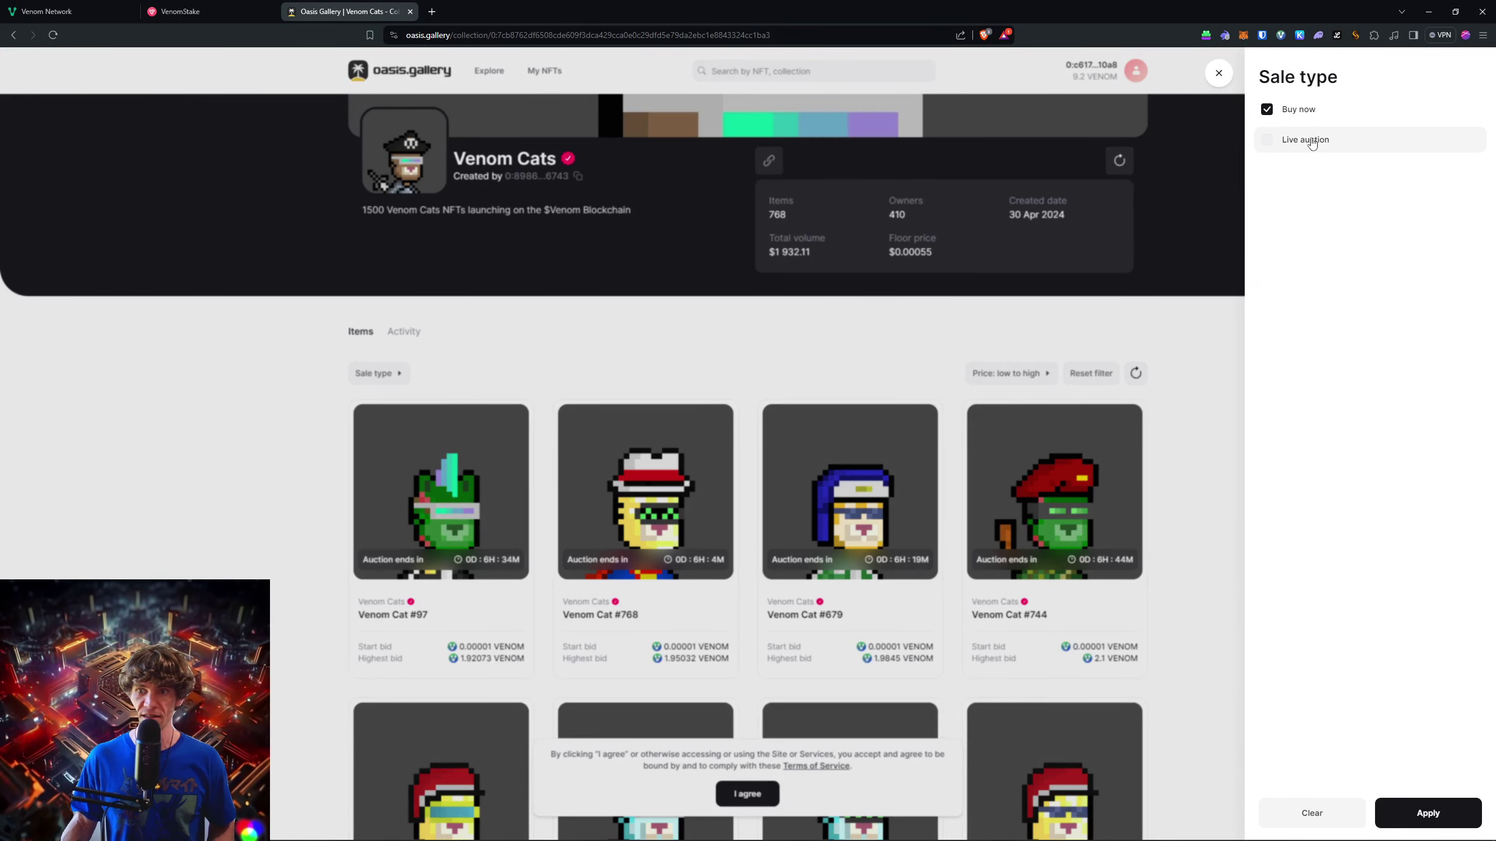
{"action": "left_click", "coordinate": [1456, 818]}
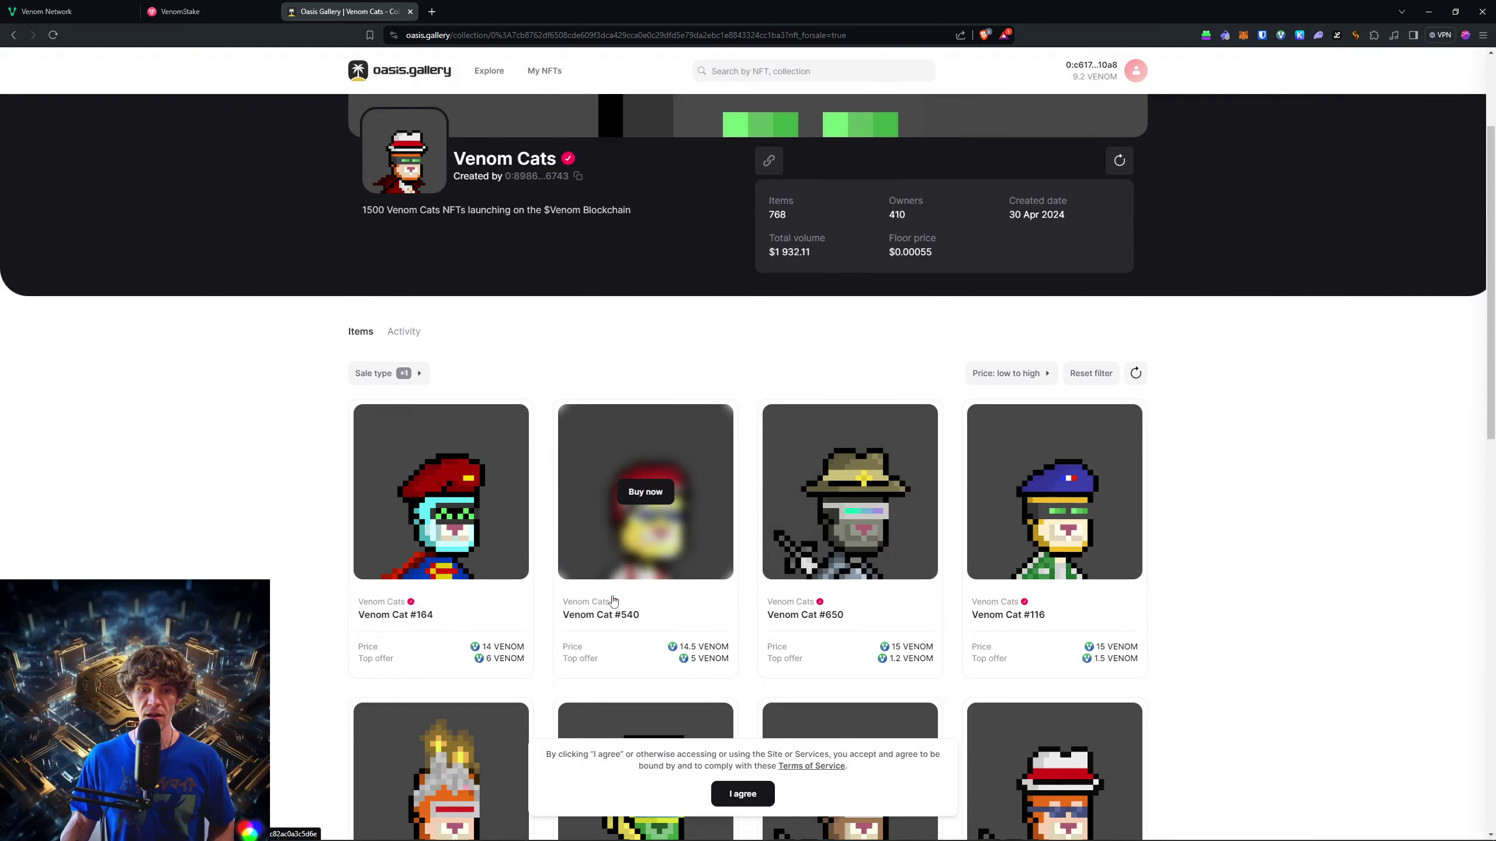
{"action": "left_click", "coordinate": [617, 604]}
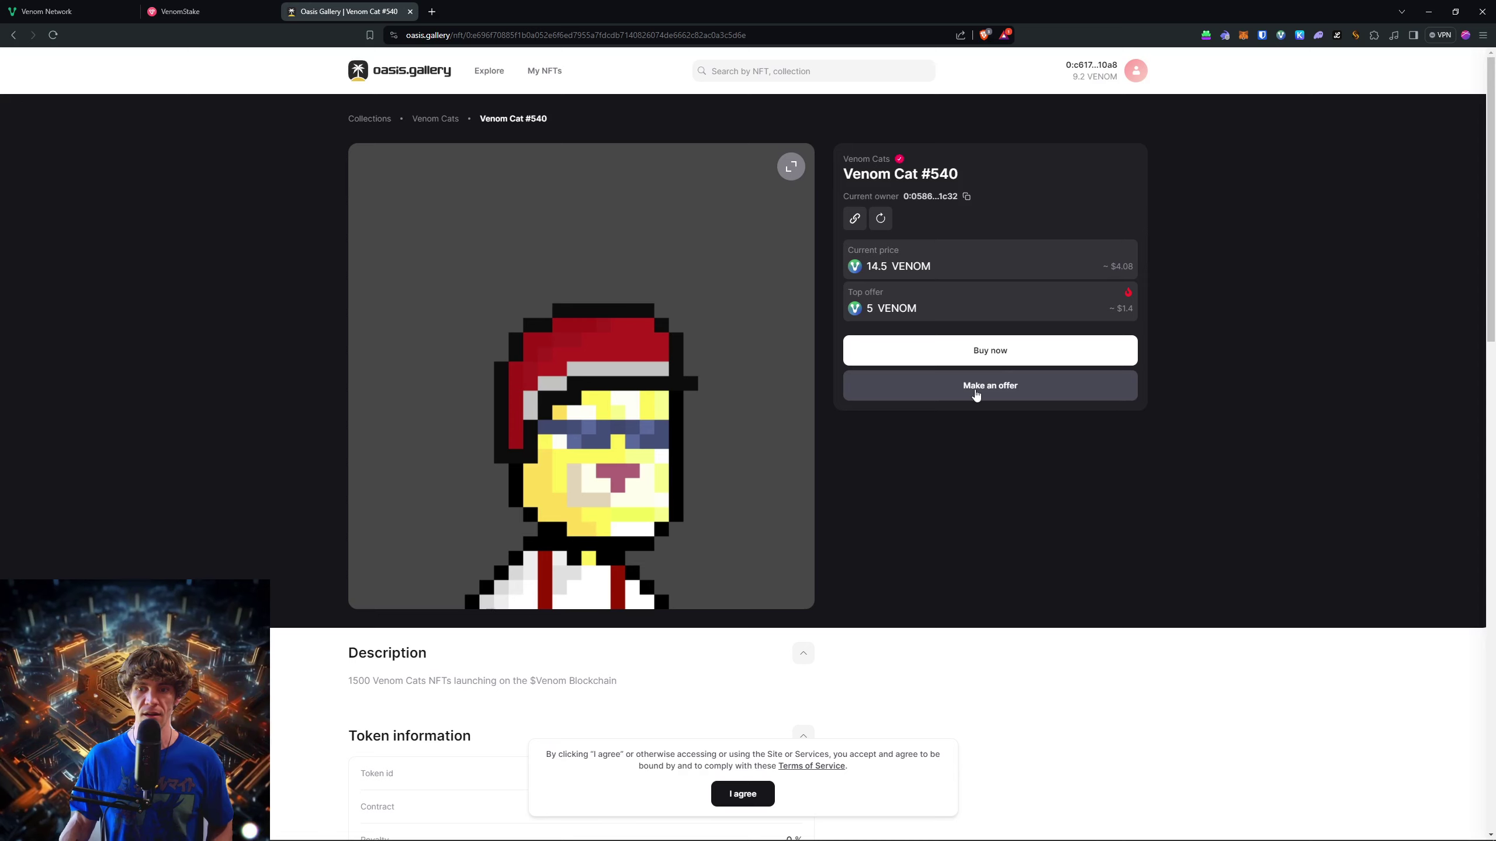
Make a 1 VENOM offer on Venom Cat #540, approve it in the wallet, and check the quest shows Done.
{"action": "left_click", "coordinate": [973, 392]}
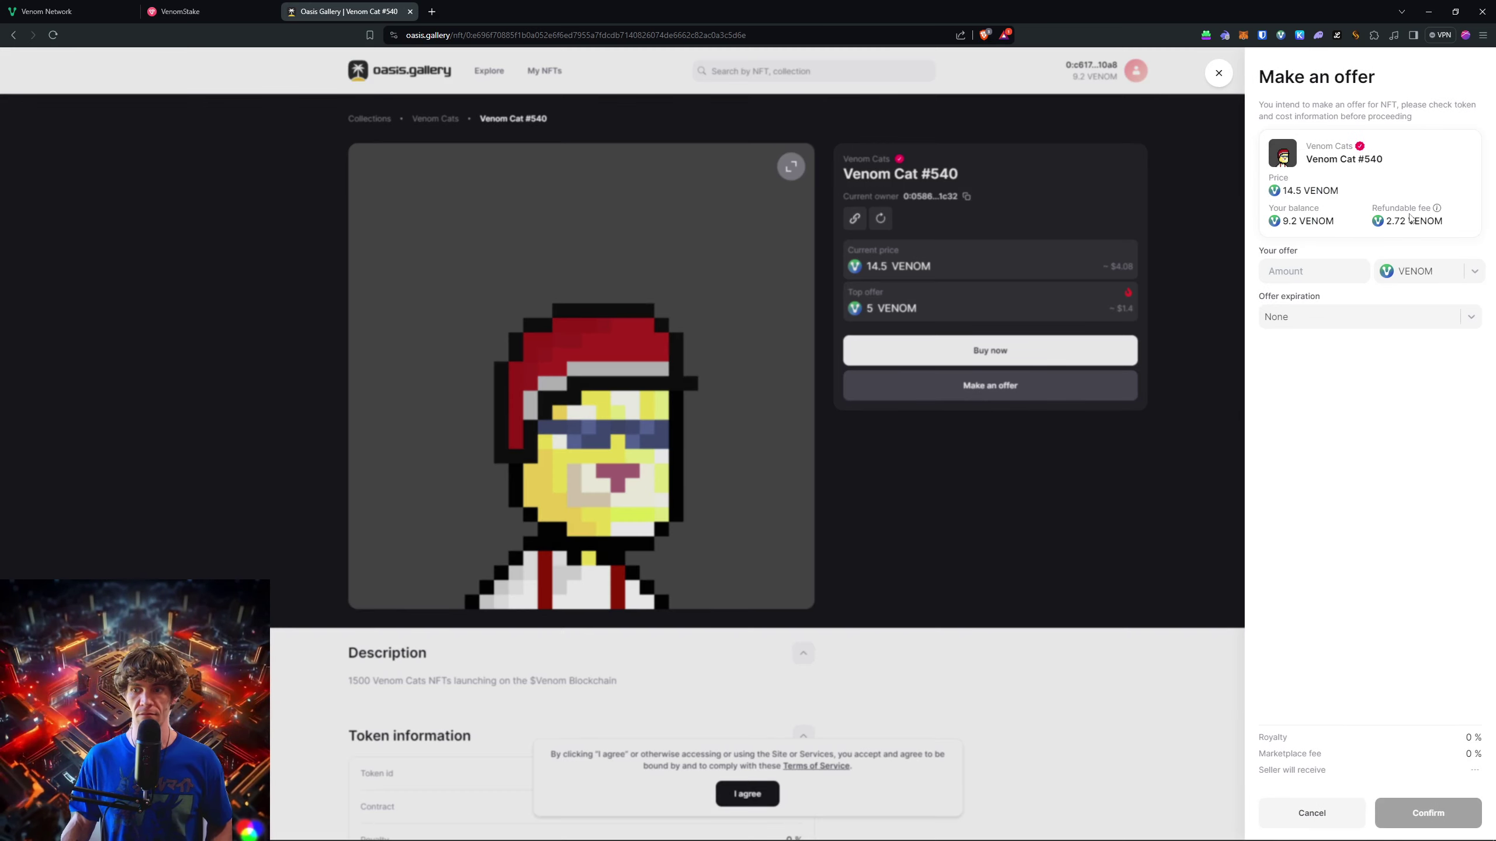
{"action": "left_click", "coordinate": [1334, 271]}
{"action": "type", "text": "1"}
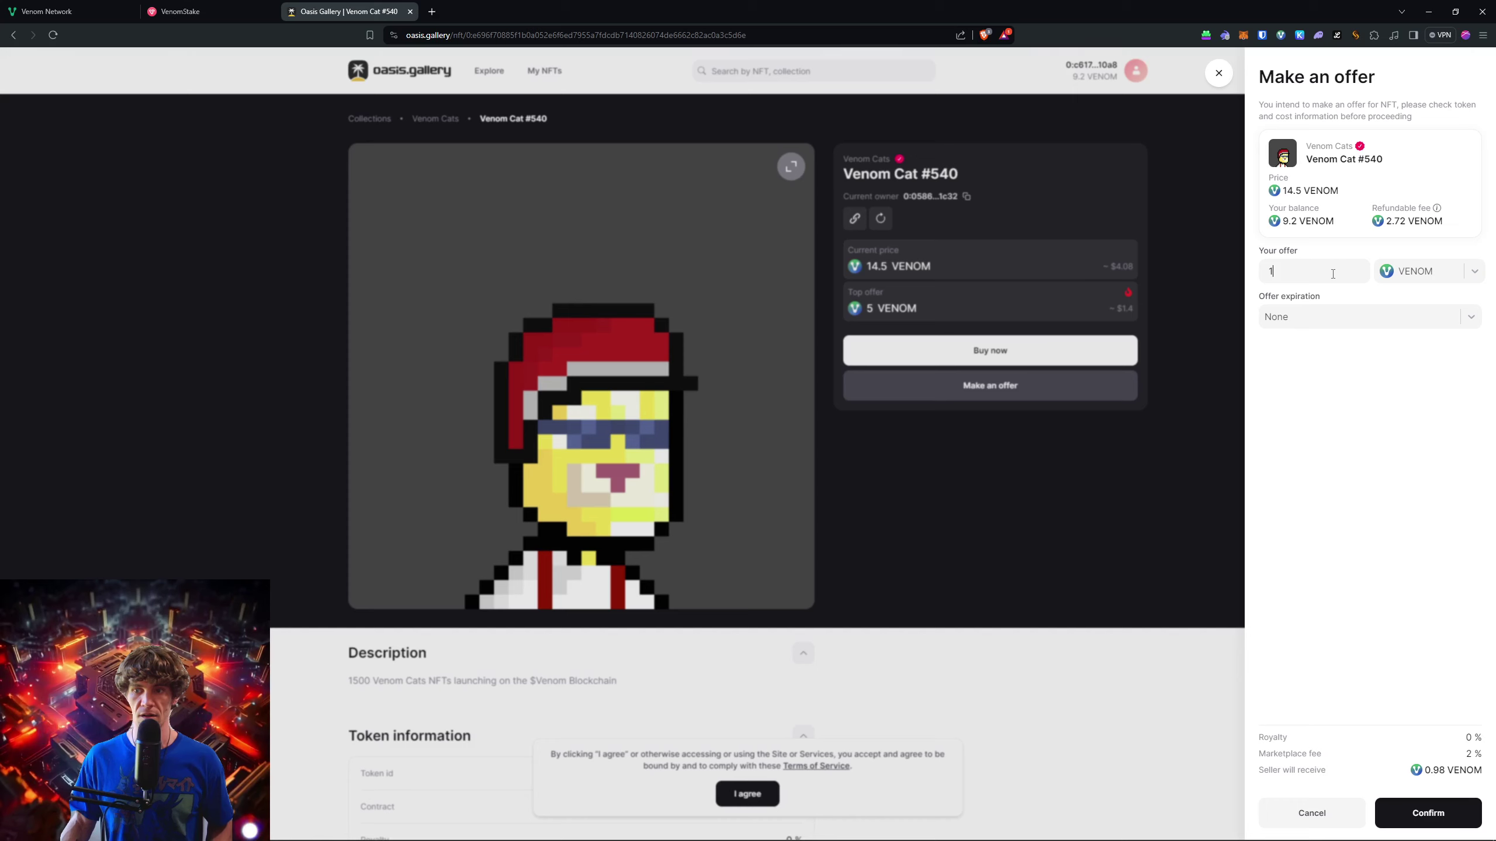
{"action": "left_click", "coordinate": [1426, 815]}
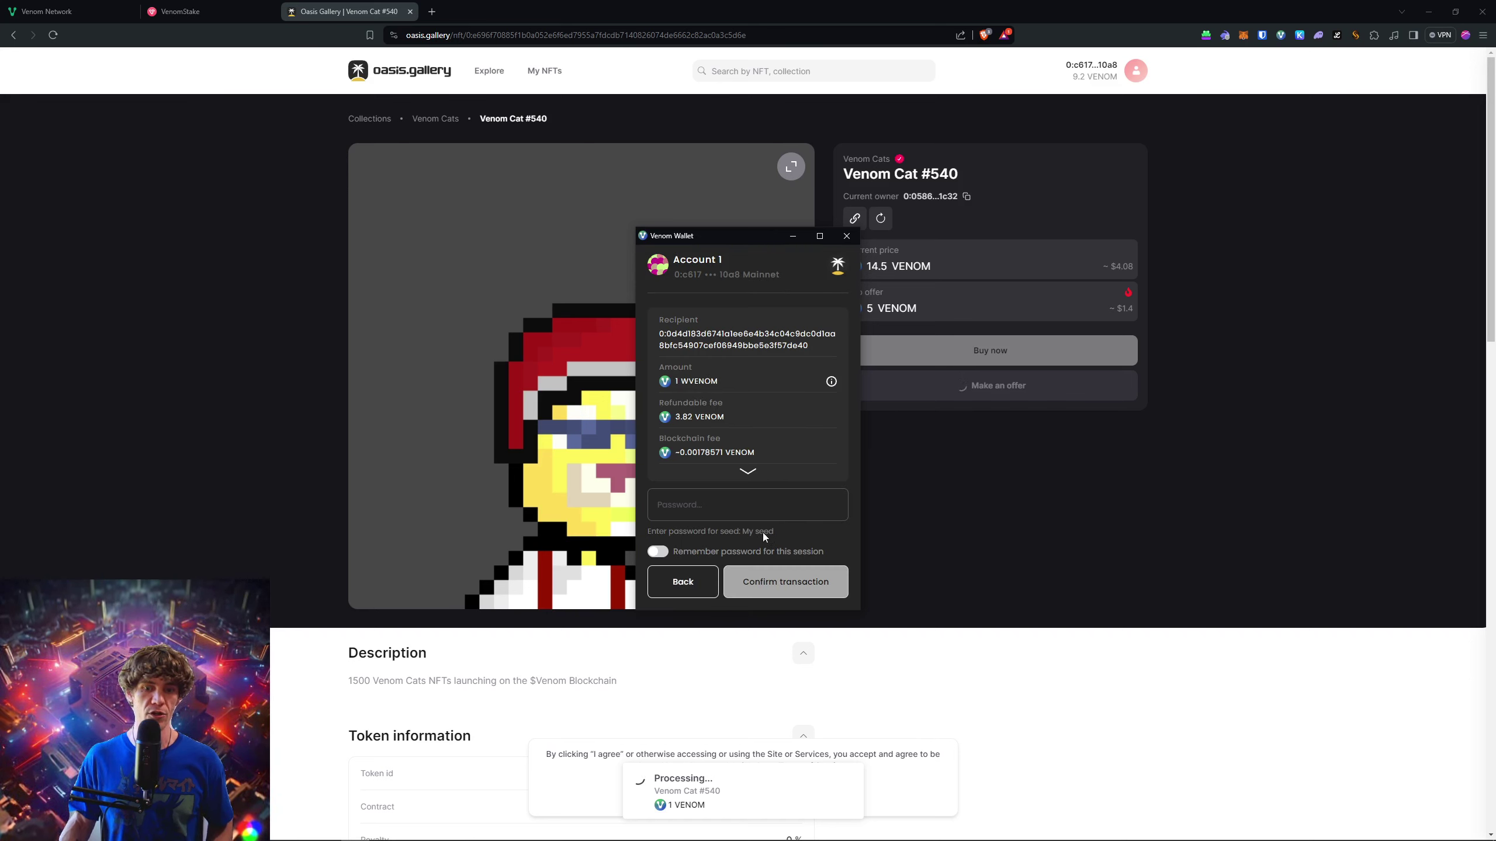
{"action": "left_click", "coordinate": [846, 236]}
{"action": "left_click", "coordinate": [58, 11]}
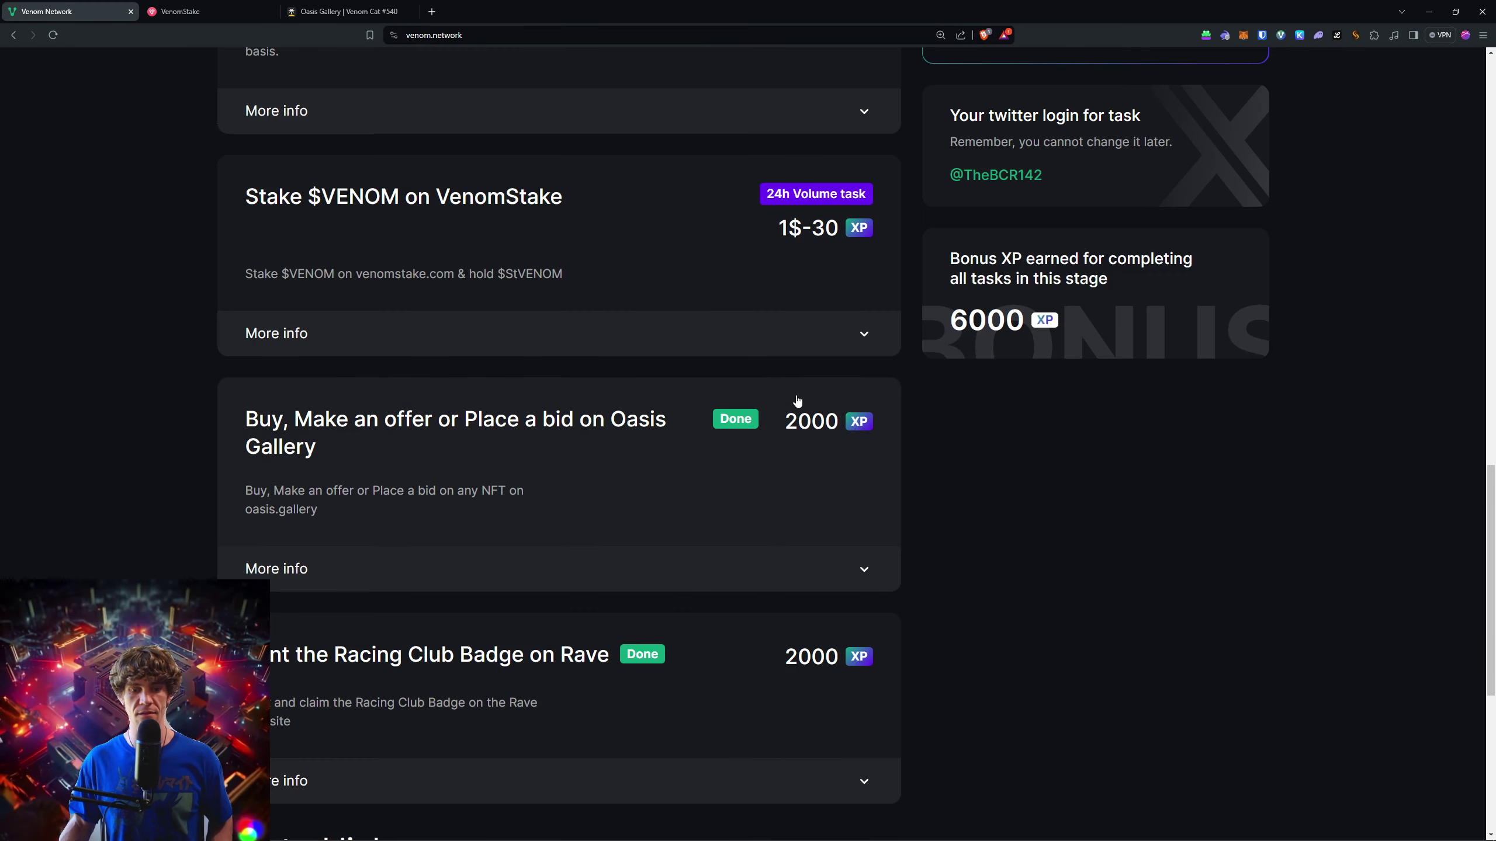
{"action": "scroll", "coordinate": [461, 631], "scroll_direction": "down", "scroll_amount": 2}
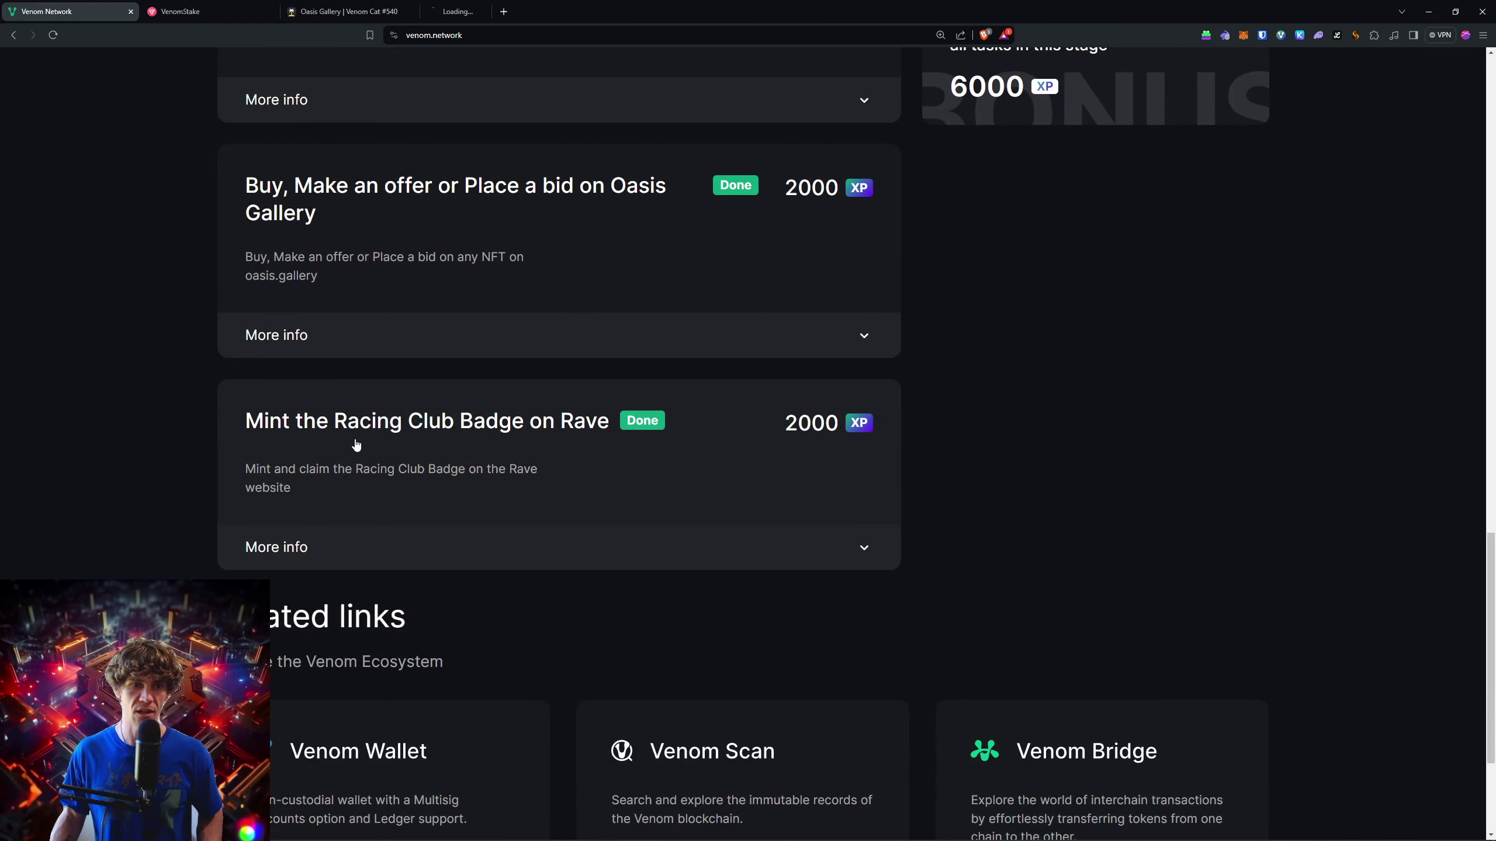
{"action": "left_click", "coordinate": [333, 10]}
Close the Oasis Gallery and VenomStake tabs and connect the wallet to the Rave event page.
{"action": "left_click", "coordinate": [410, 12]}
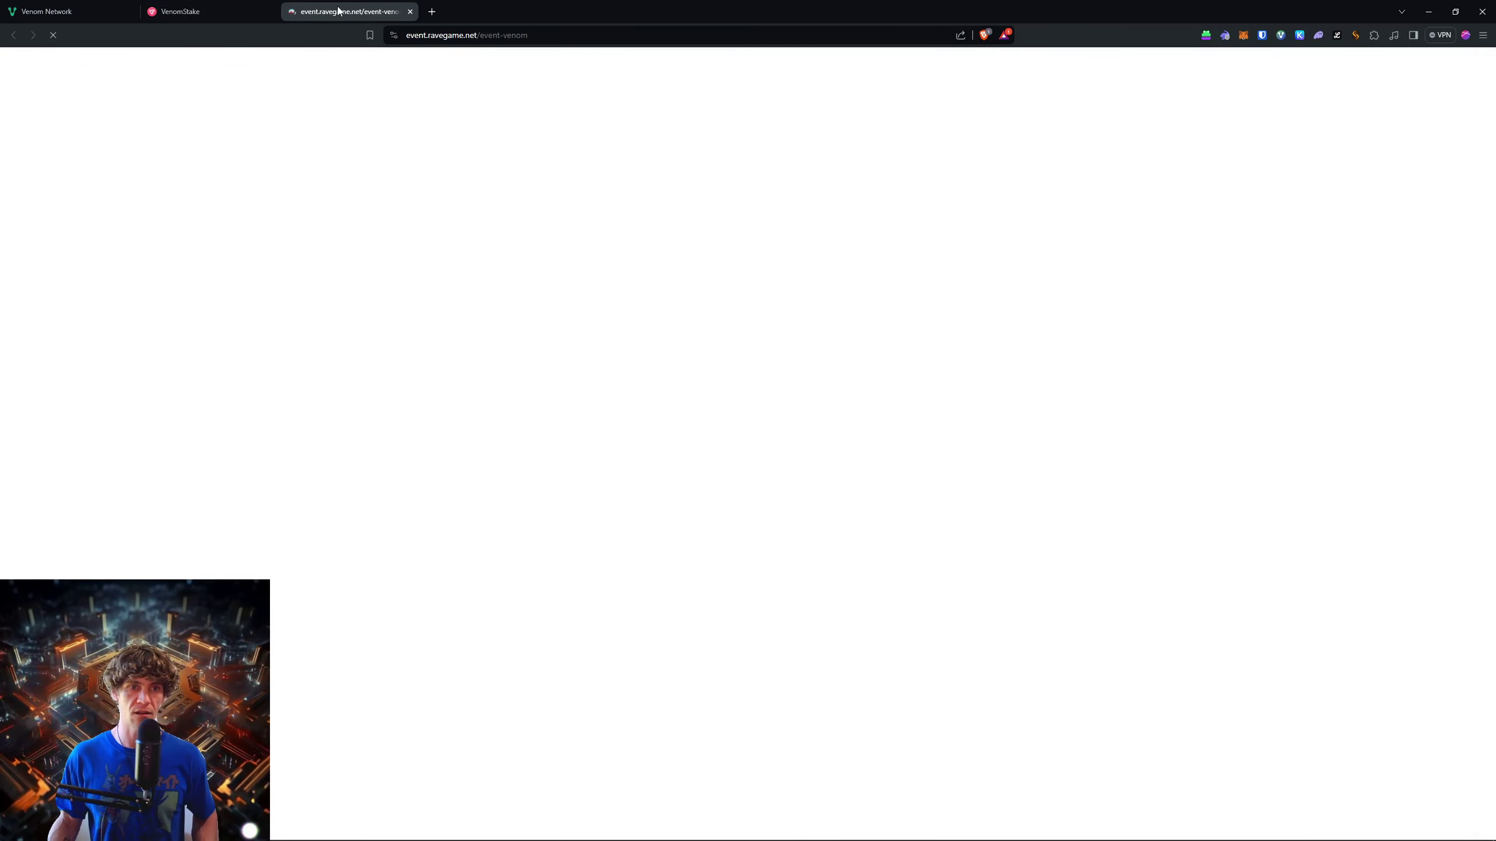
{"action": "left_click", "coordinate": [270, 11]}
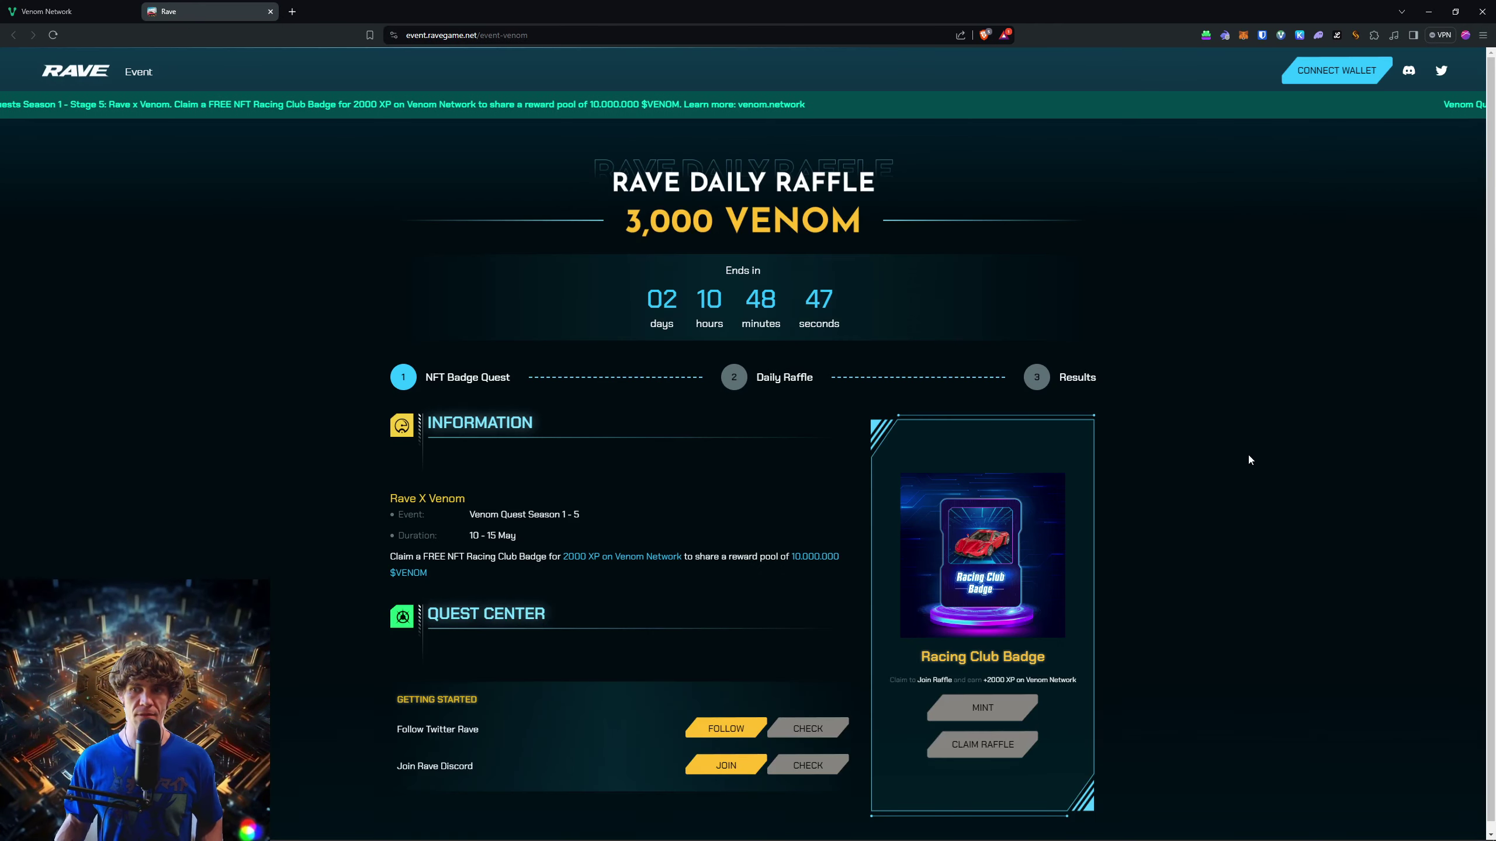
{"action": "left_click", "coordinate": [1341, 71]}
{"action": "left_click", "coordinate": [761, 429]}
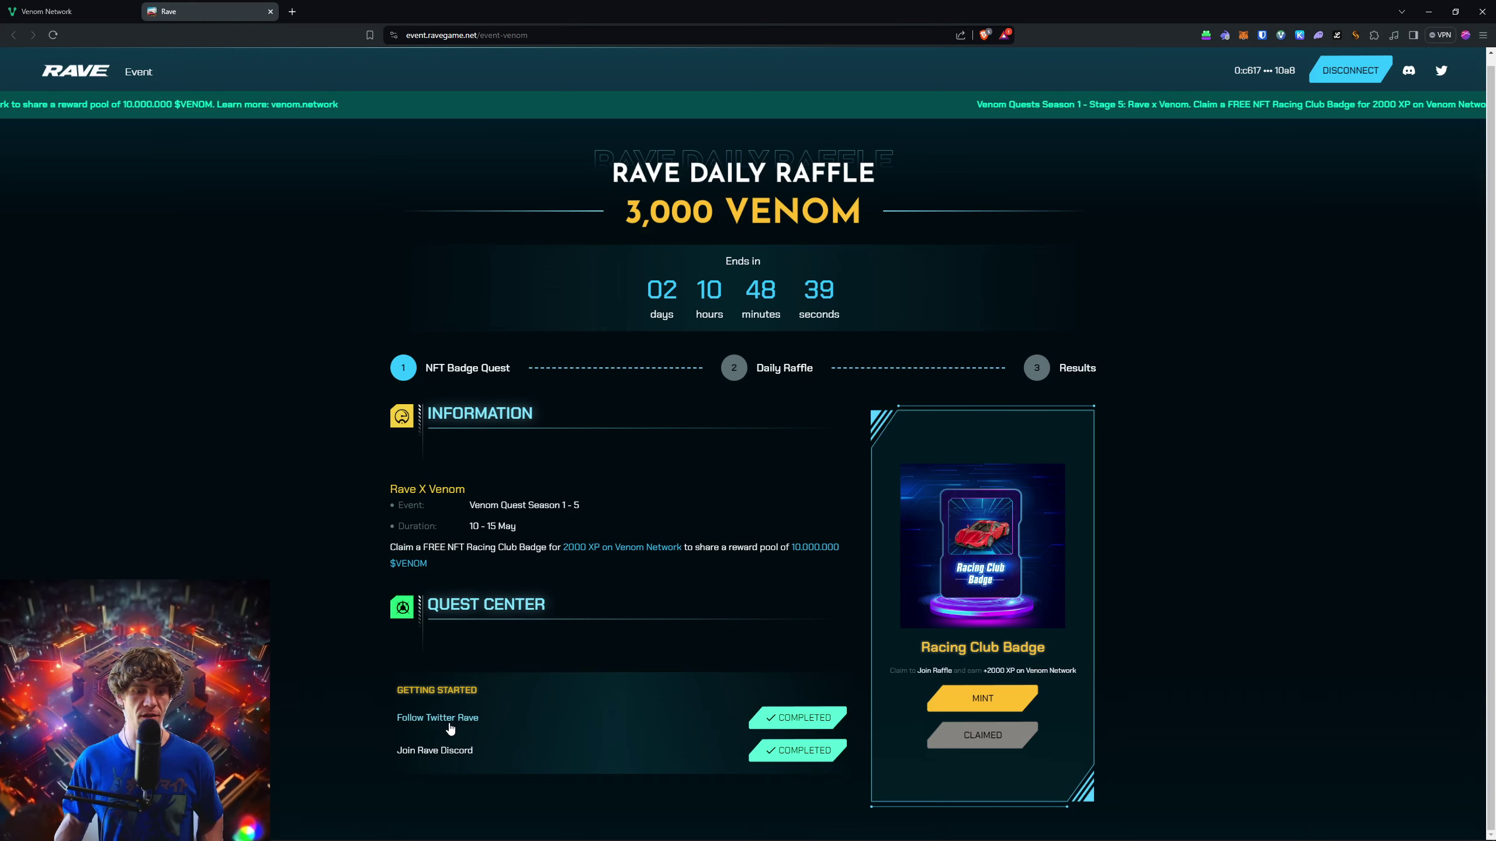
{"action": "key", "text": "ctrl+plus"}
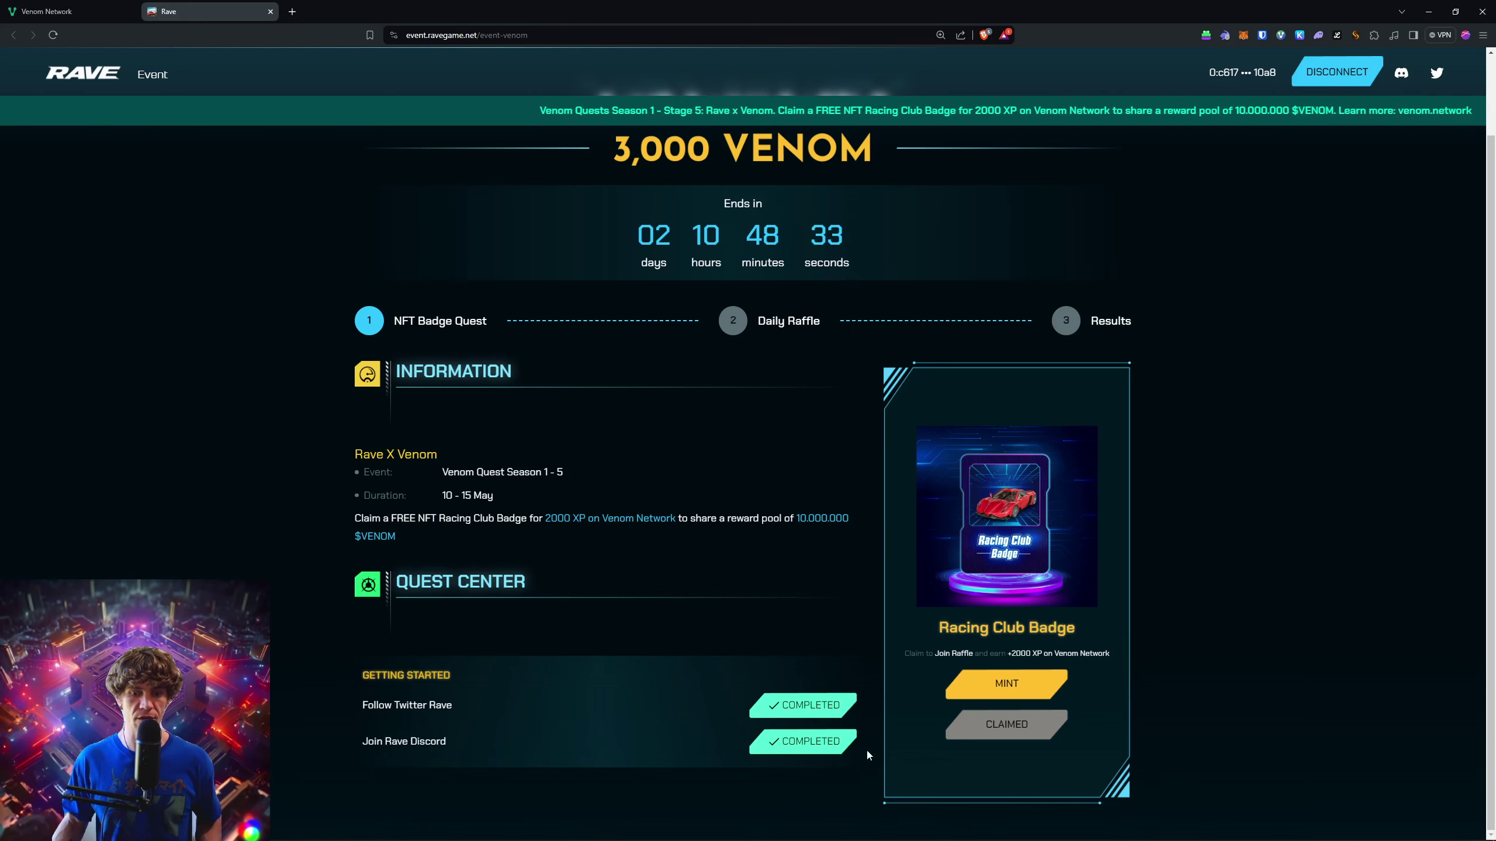
Start a Racing Club Badge mint and reject it, visit My Profile, then return to the event.
{"action": "left_click", "coordinate": [1030, 689]}
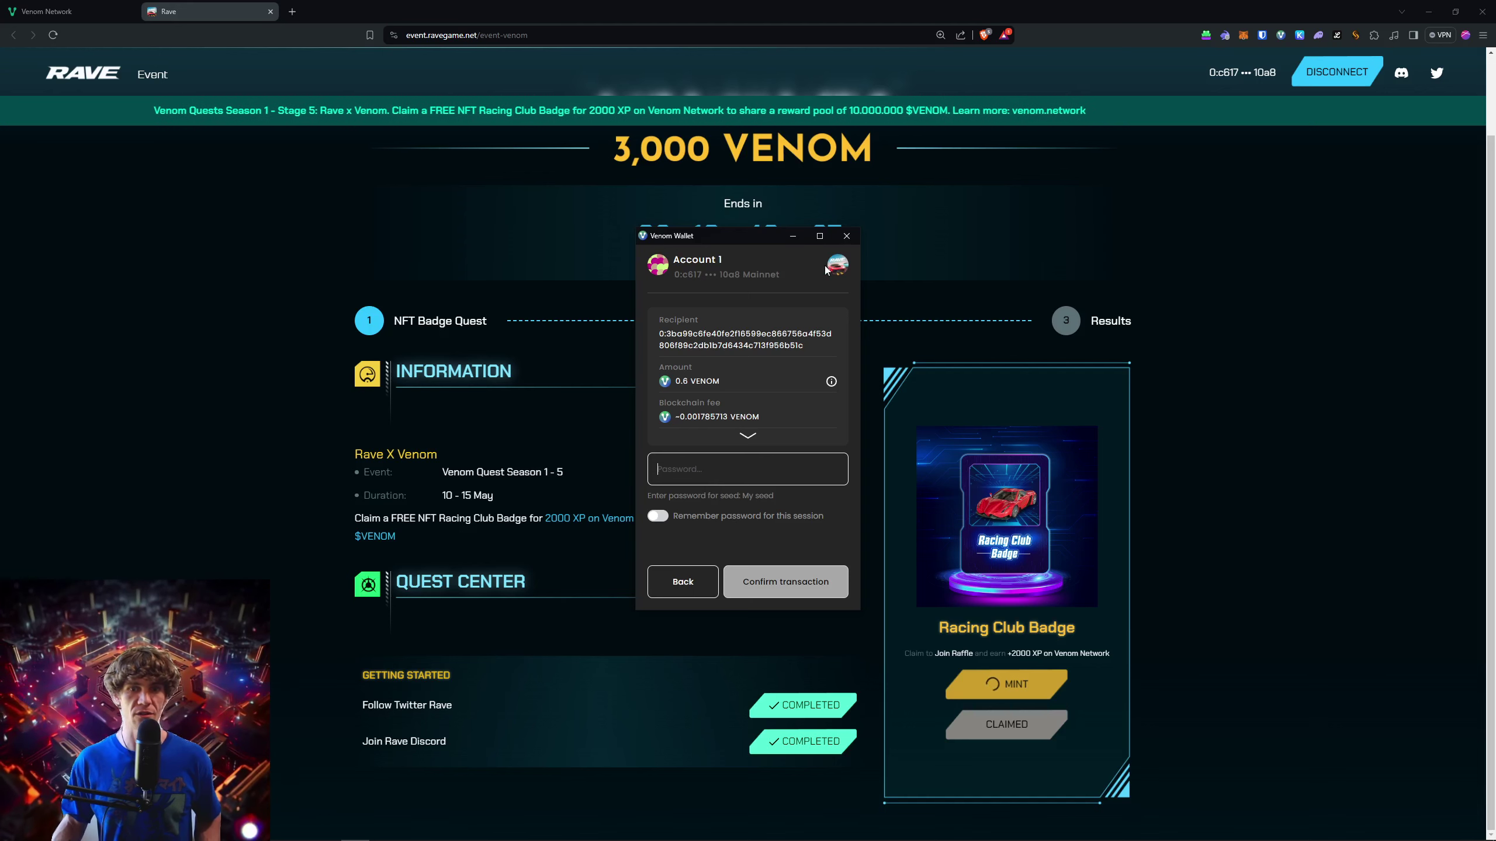
{"action": "left_click", "coordinate": [846, 235]}
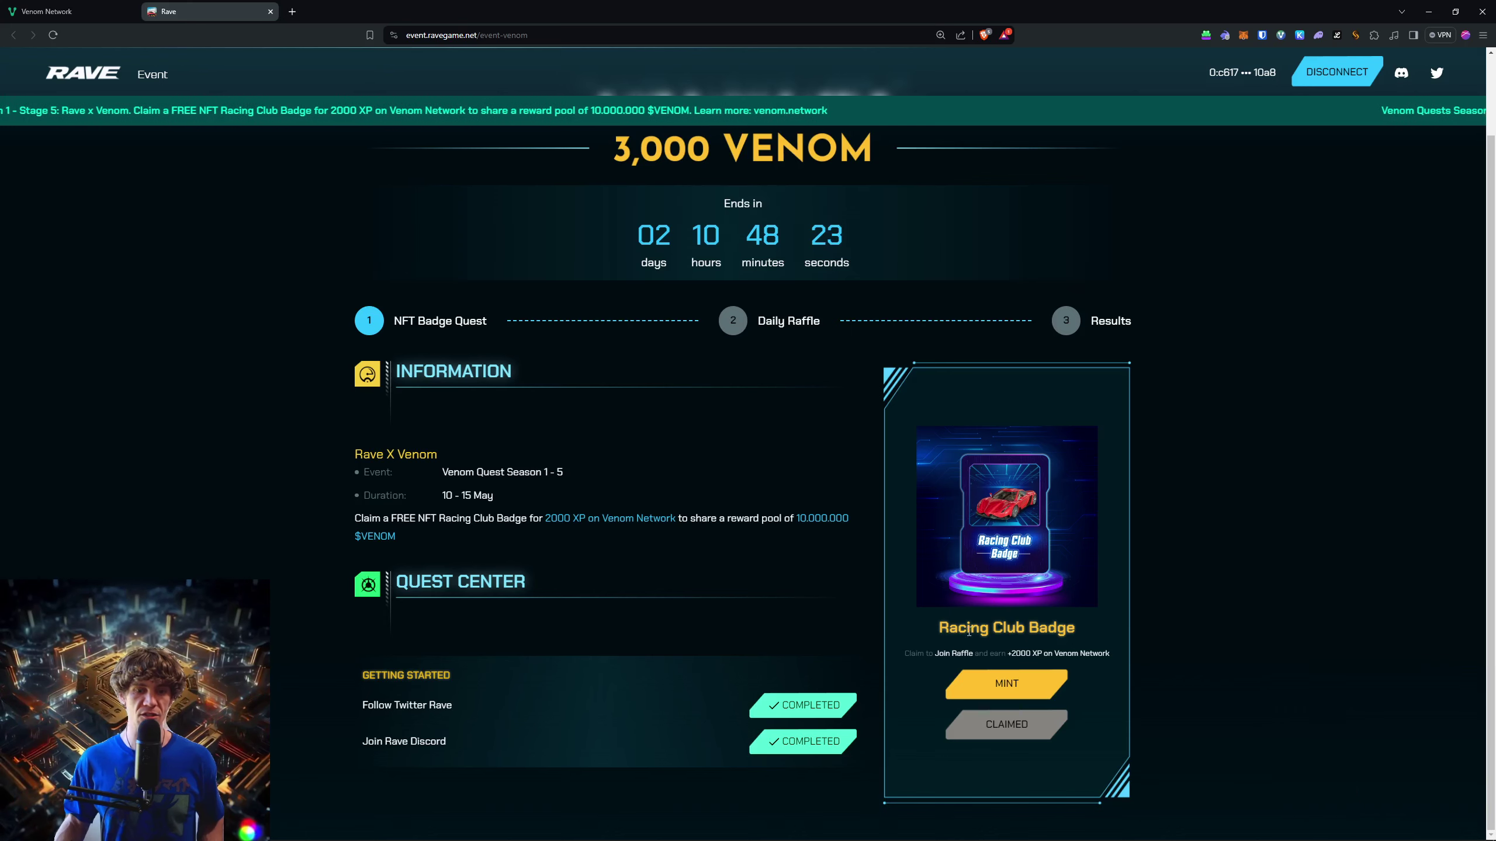
{"action": "left_click", "coordinate": [1238, 74]}
{"action": "left_click", "coordinate": [791, 222]}
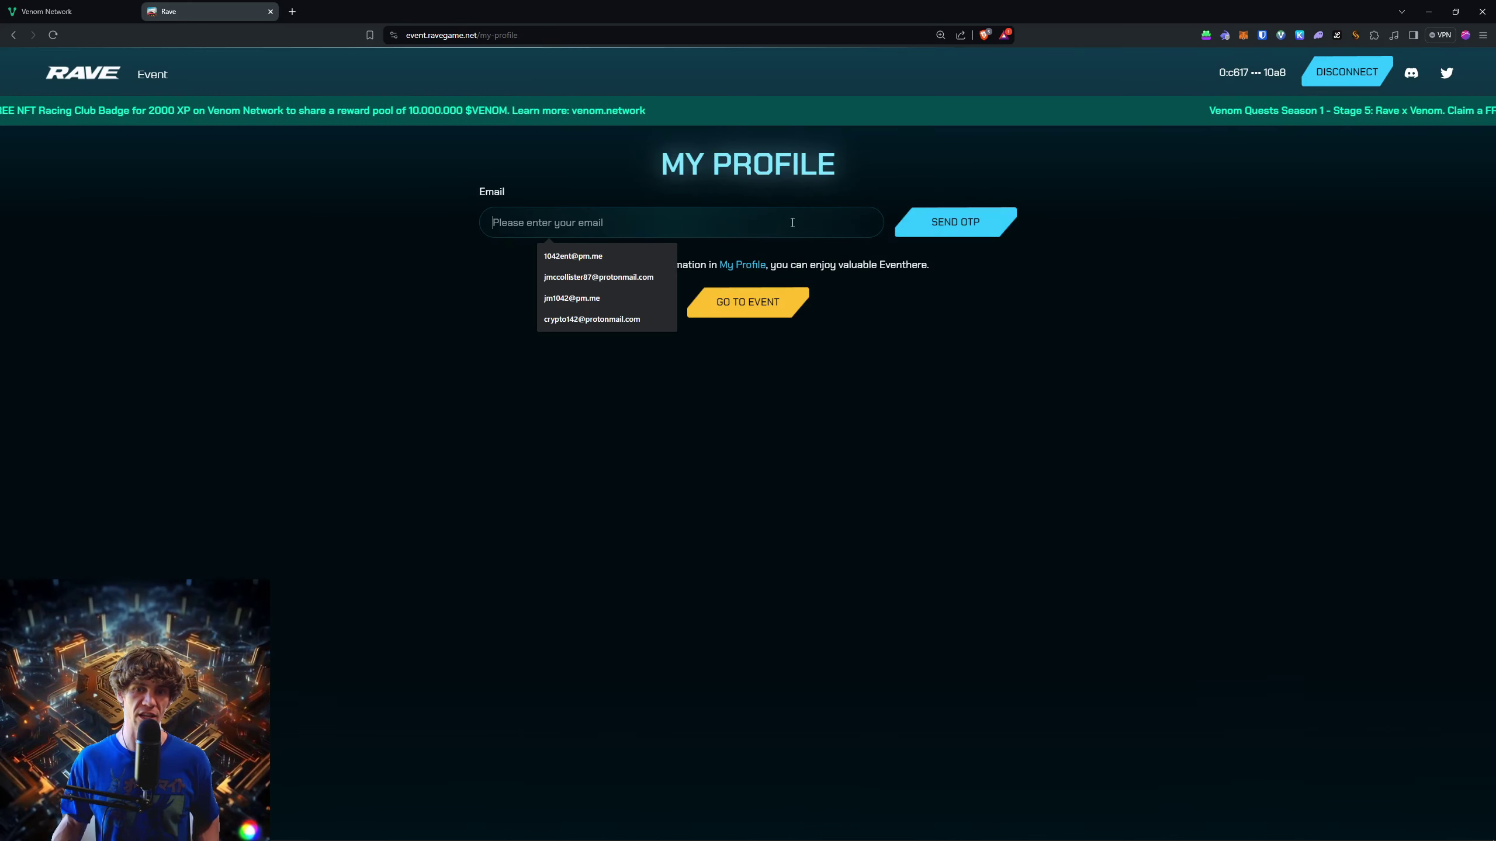
{"action": "left_click", "coordinate": [883, 213]}
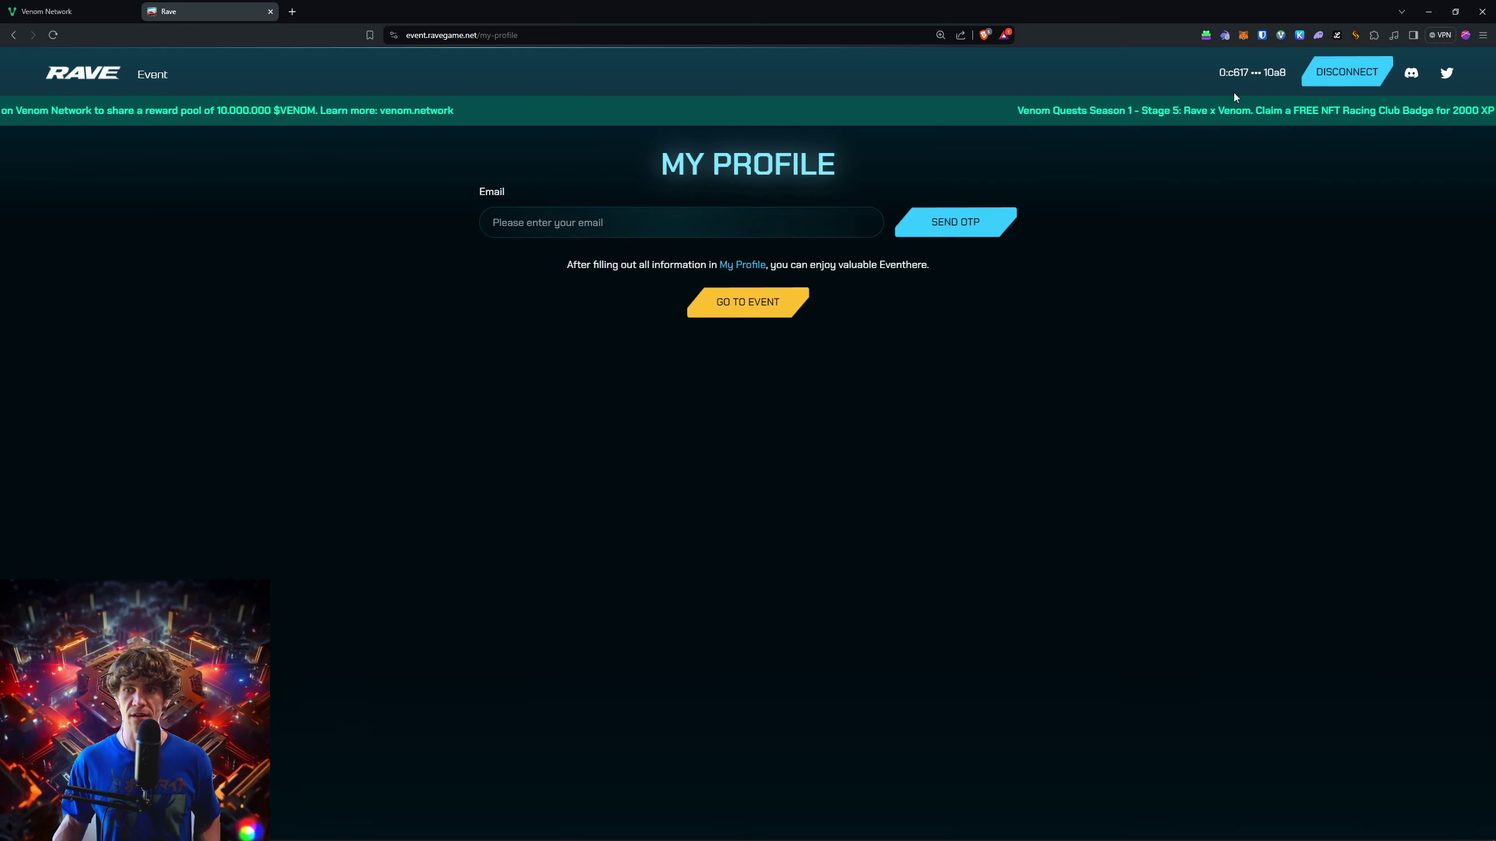
{"action": "left_click", "coordinate": [153, 74]}
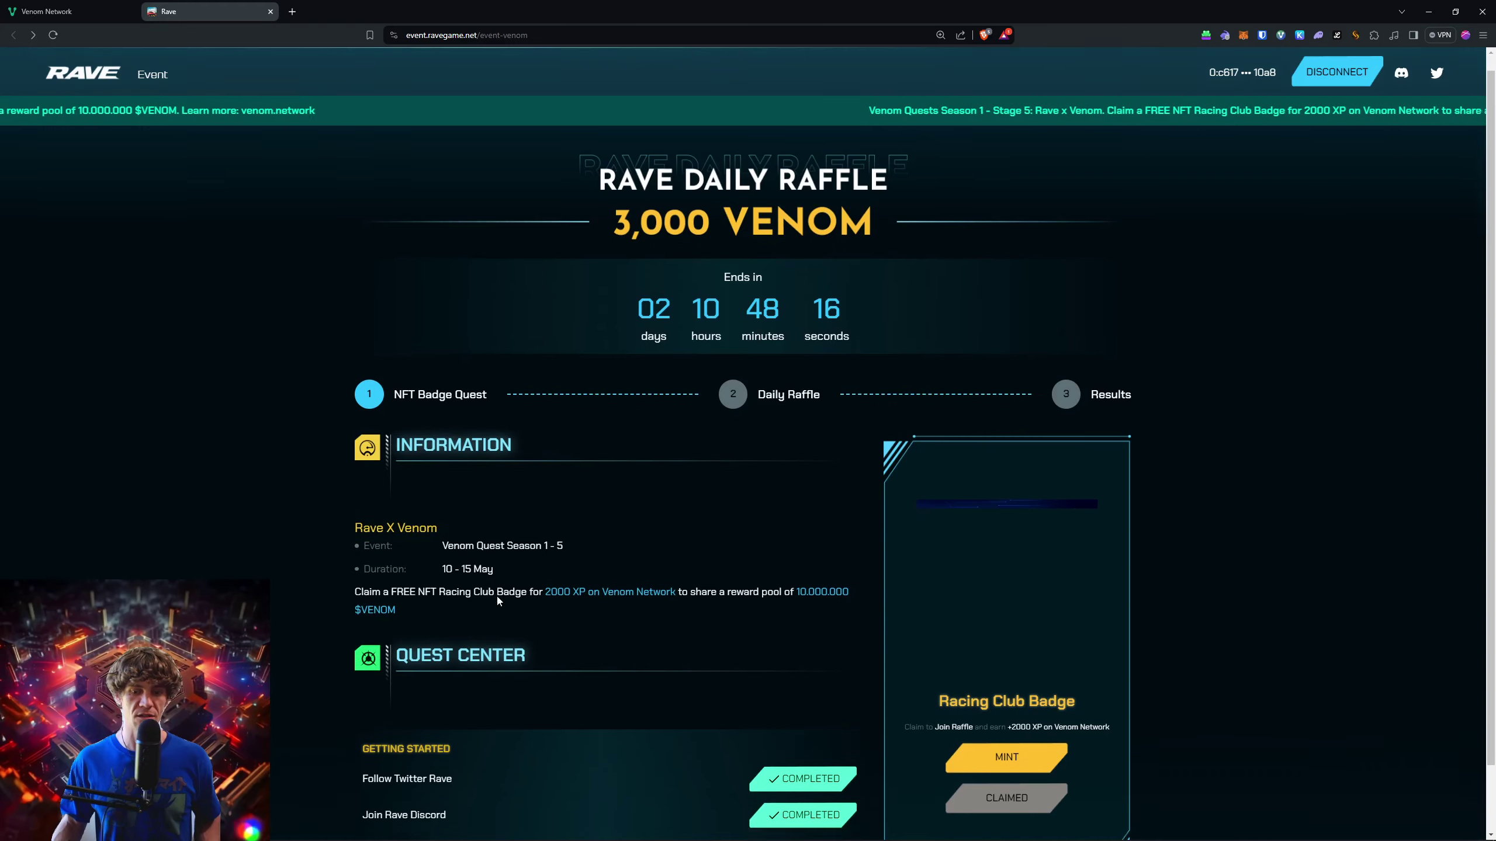
{"action": "scroll", "coordinate": [512, 595], "scroll_direction": "down", "scroll_amount": 1}
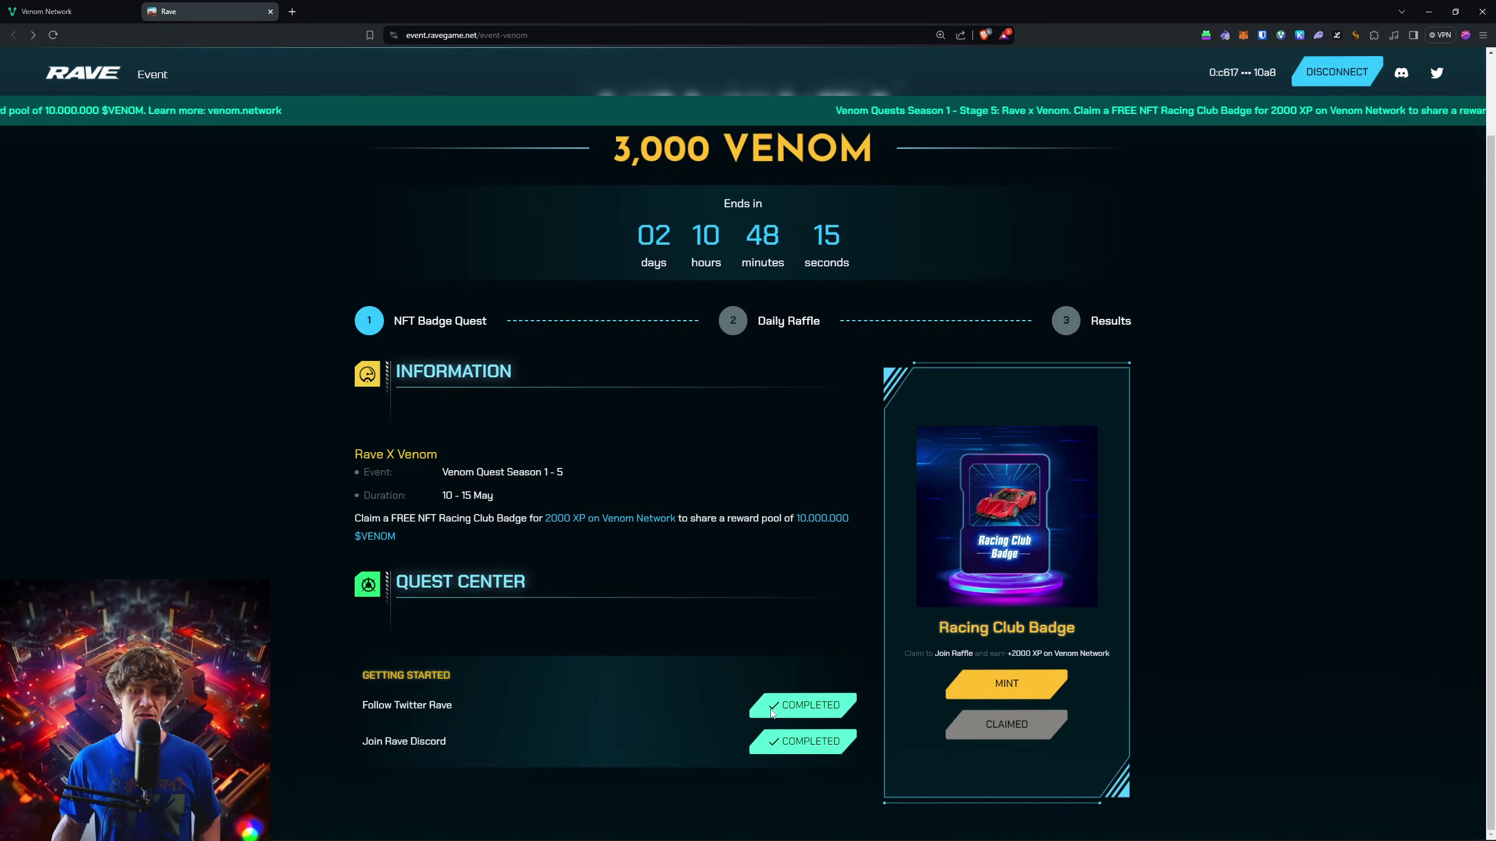
Mint the Racing Club Badge, confirming with the wallet password, and check the quest tab.
{"action": "left_click", "coordinate": [1028, 695]}
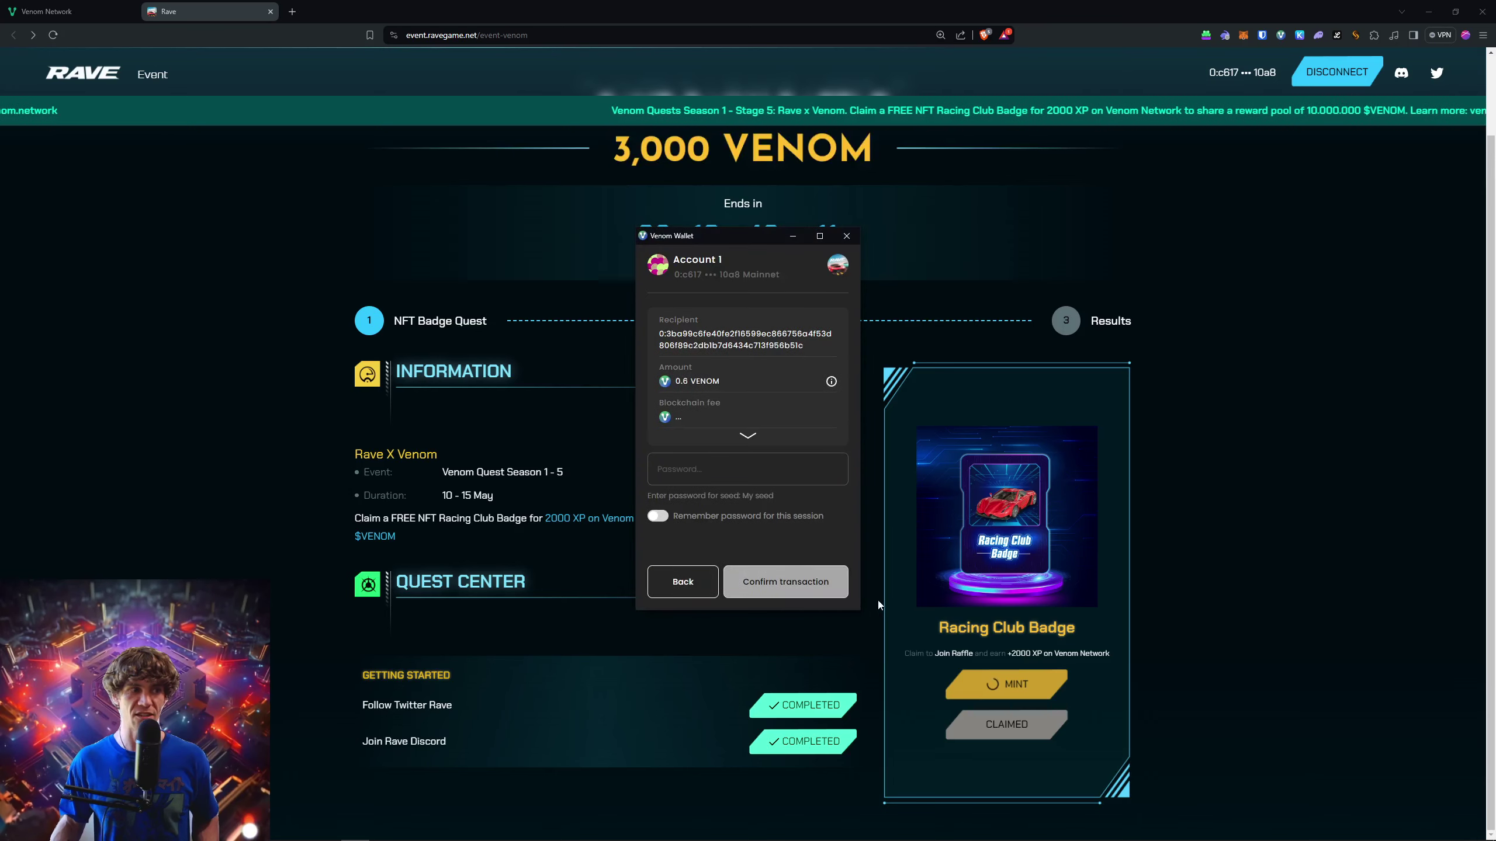
{"action": "left_click", "coordinate": [760, 455]}
{"action": "type", "text": "•"}
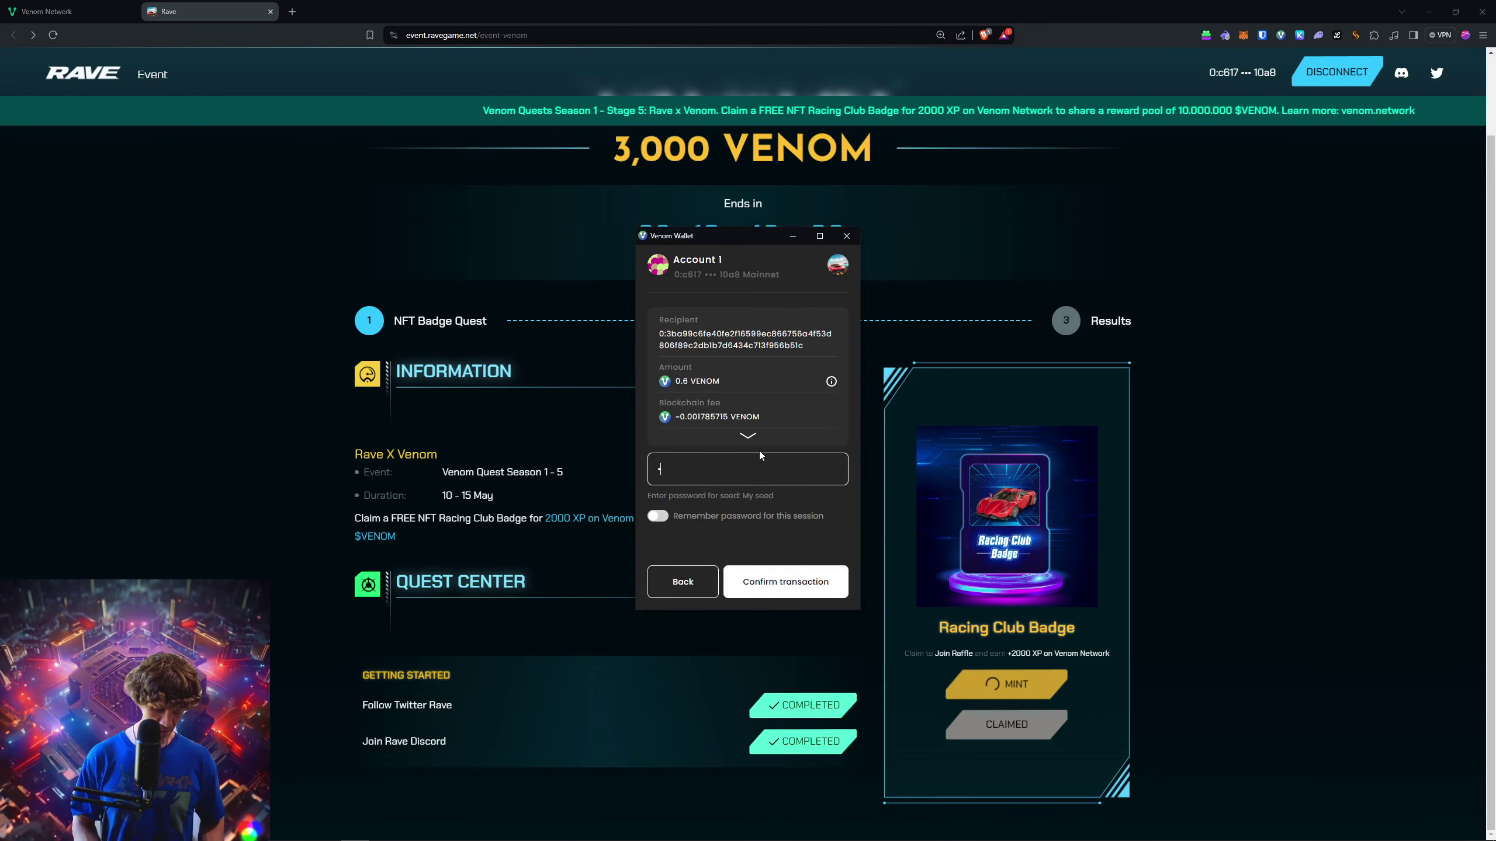
{"action": "type", "text": "••••••••"}
{"action": "key", "text": "Return"}
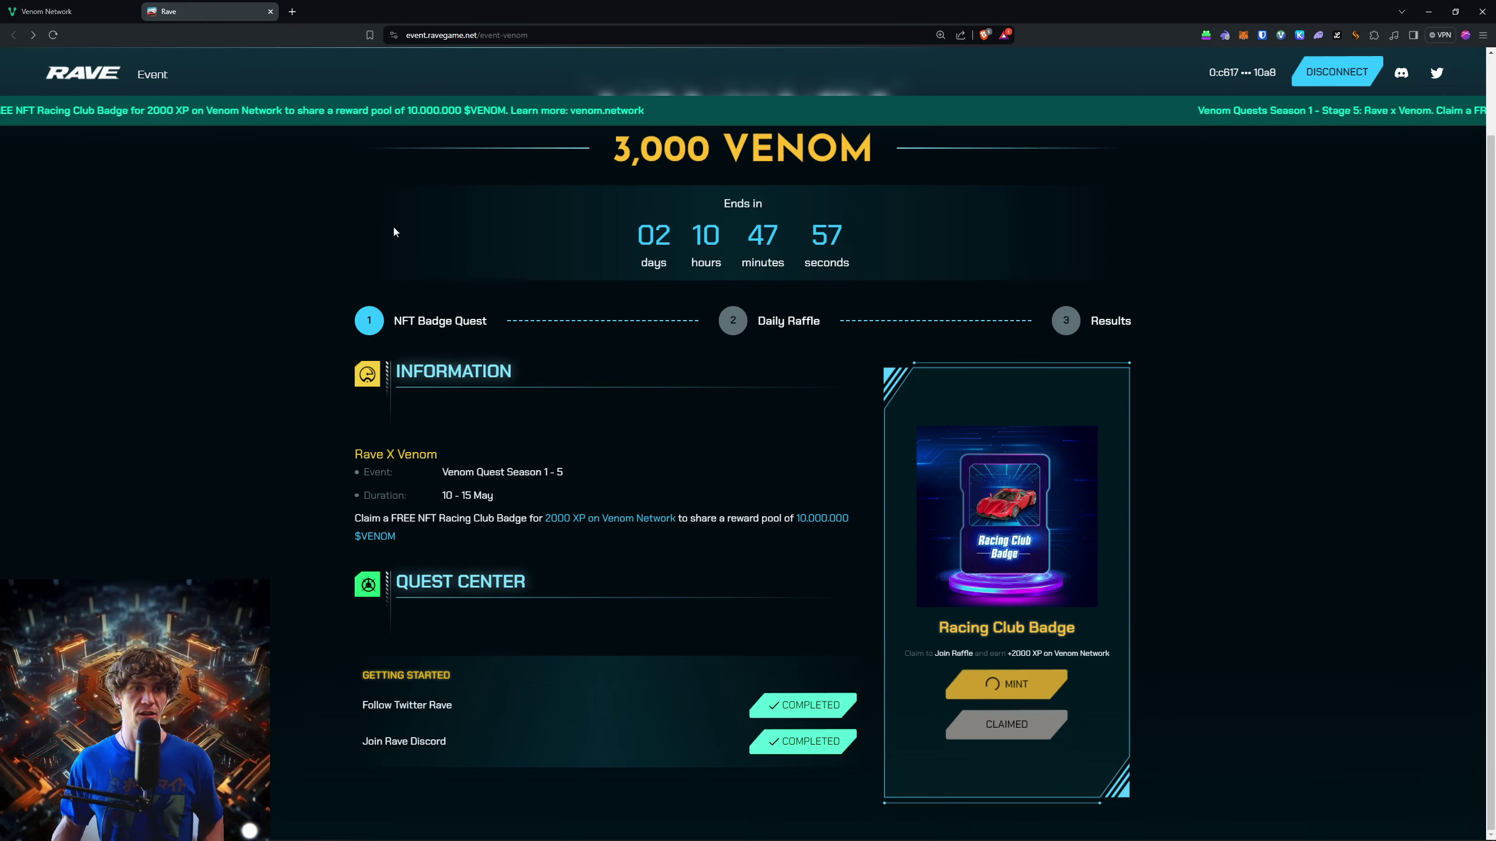
{"action": "key", "text": "ctrl+Tab"}
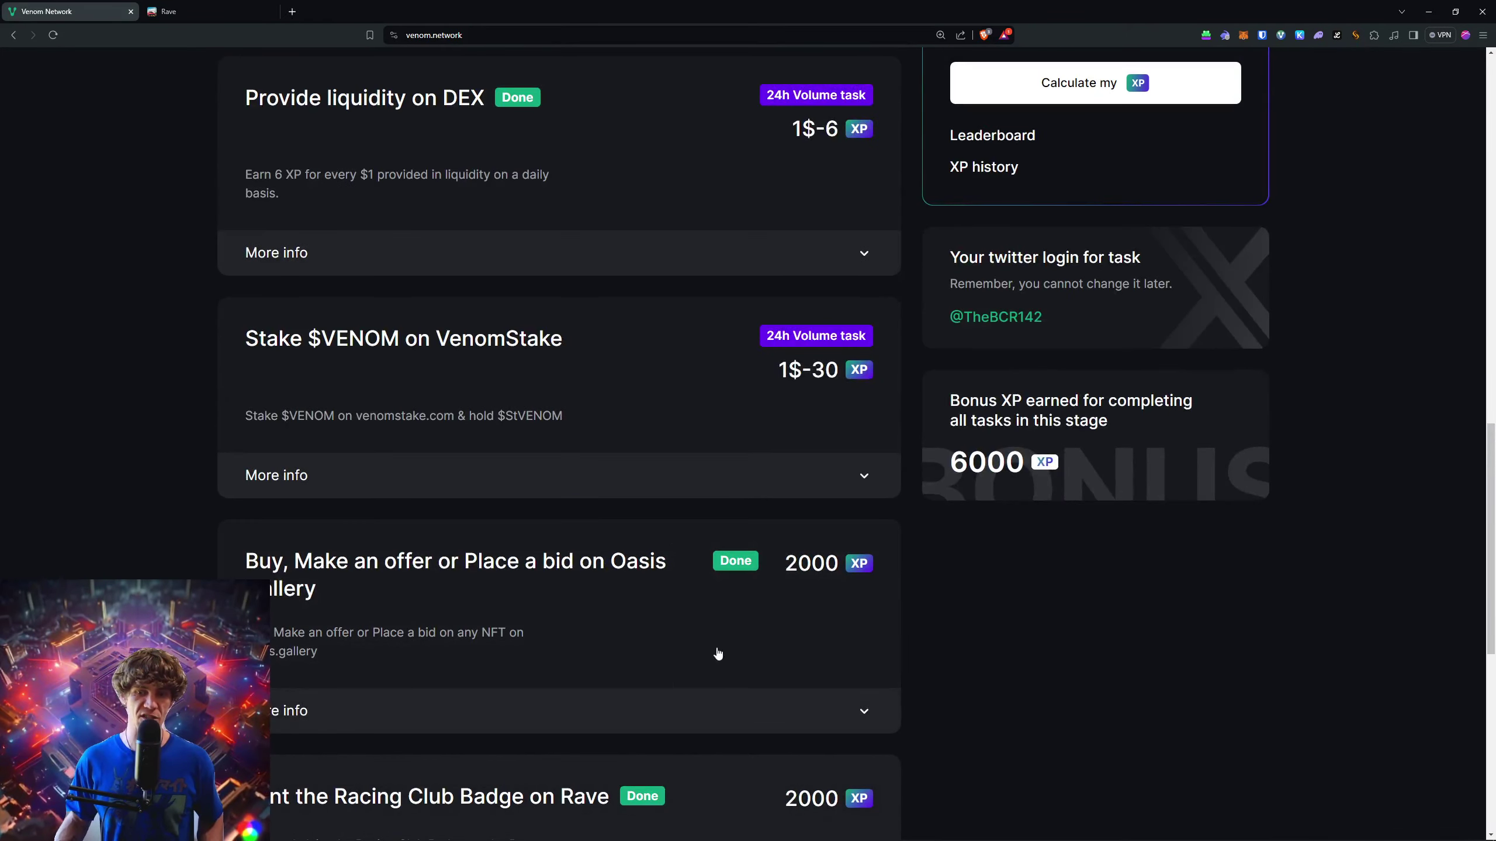
{"action": "scroll", "coordinate": [747, 616], "scroll_direction": "up", "scroll_amount": 3}
Confirm the mint success toast on Rave and view 55,012 total / 12,024 stage XP on the quest page.
{"action": "left_click", "coordinate": [243, 9]}
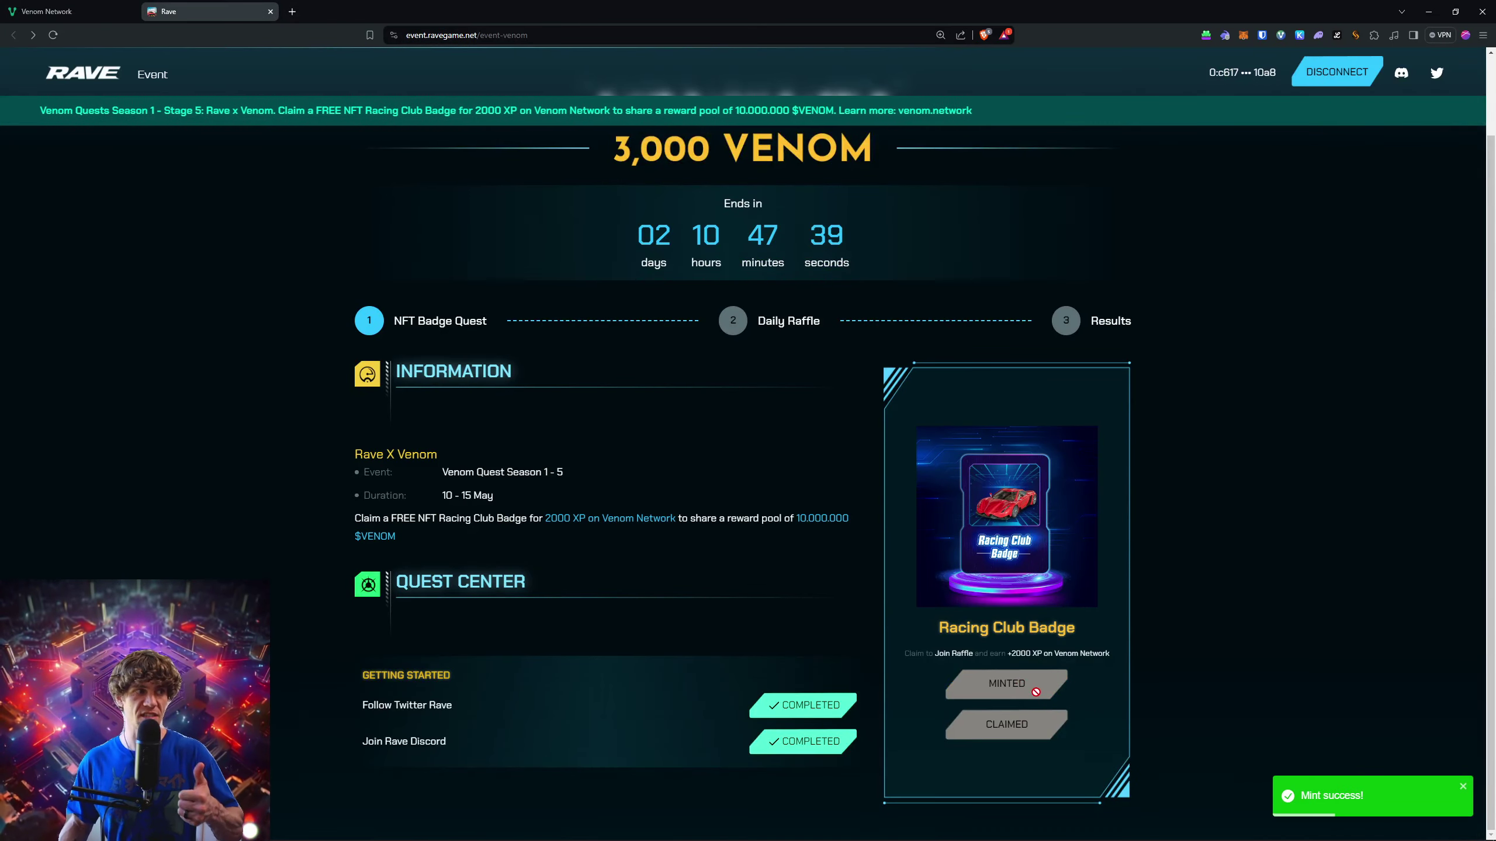
{"action": "left_click", "coordinate": [70, 11]}
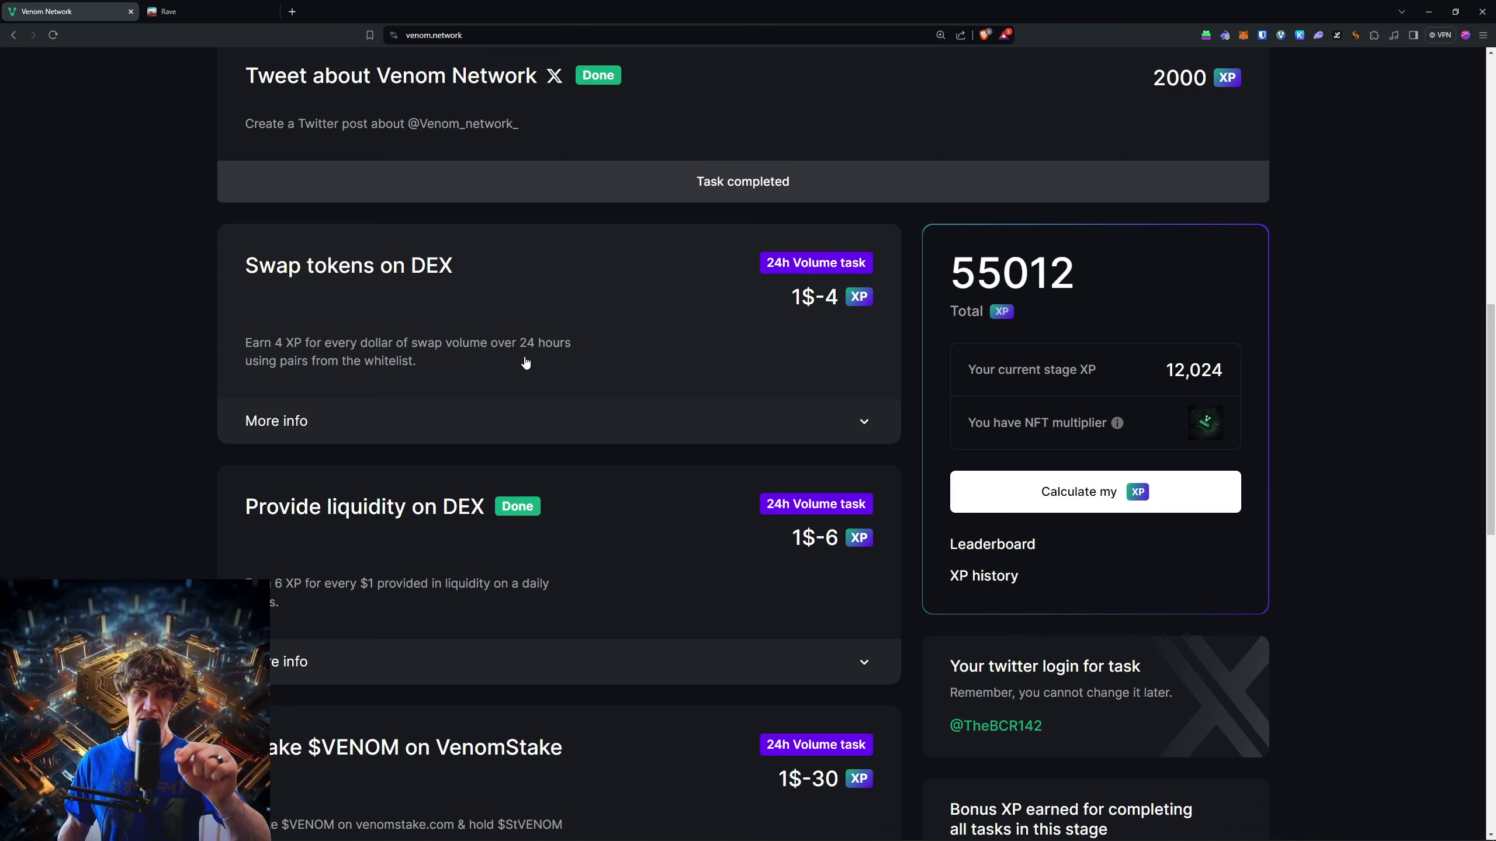
{"action": "scroll", "coordinate": [523, 362], "scroll_direction": "up", "scroll_amount": 3}
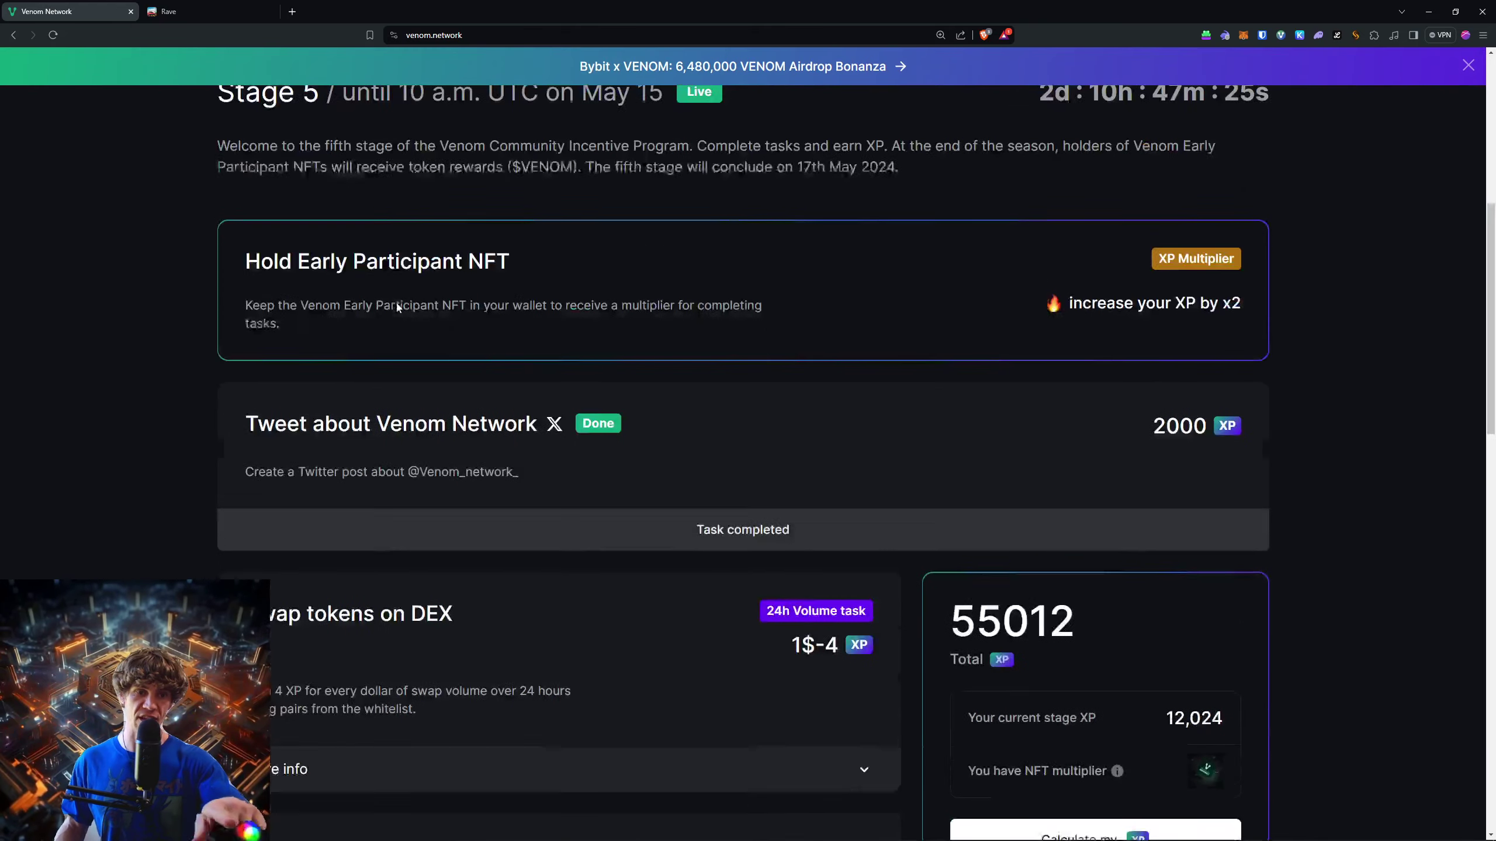